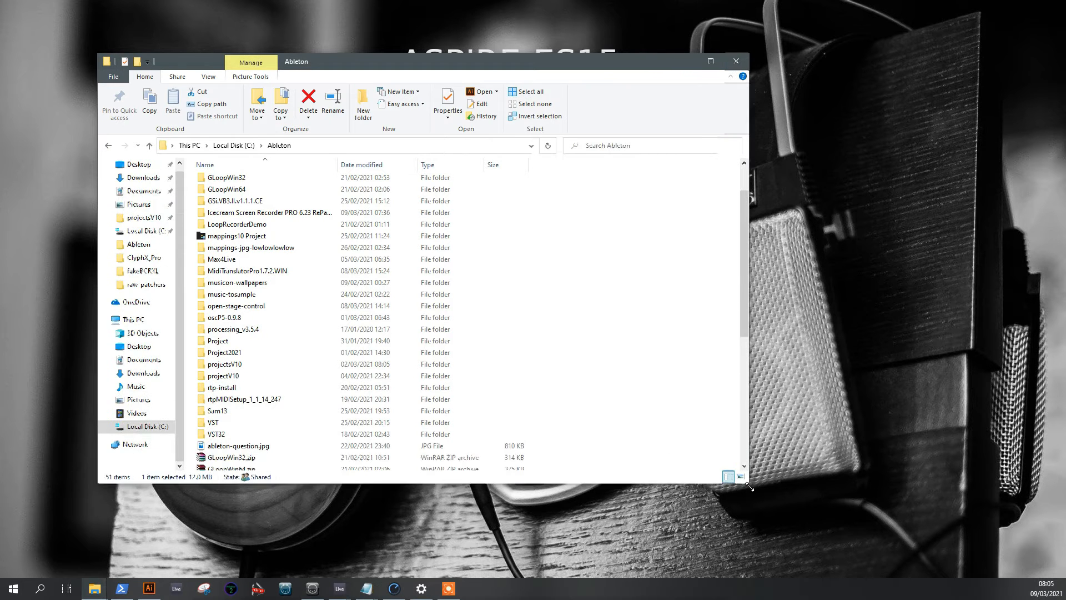
Open the open-stage-control folder inside C:\Ableton.
scroll(281, 362, down, 2)
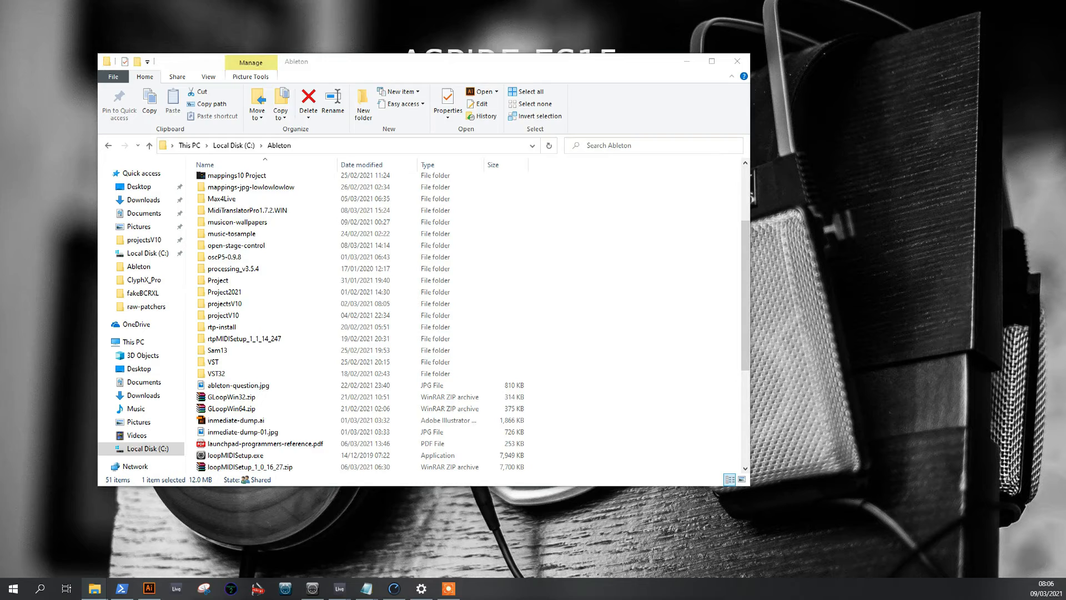
scroll(243, 271, down, 4)
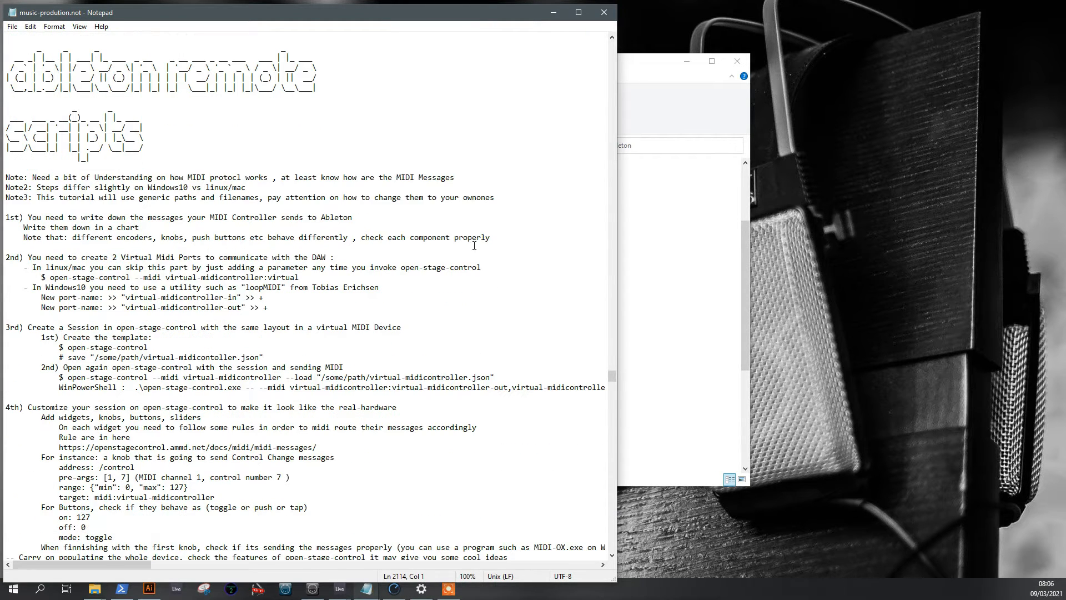
click(672, 248)
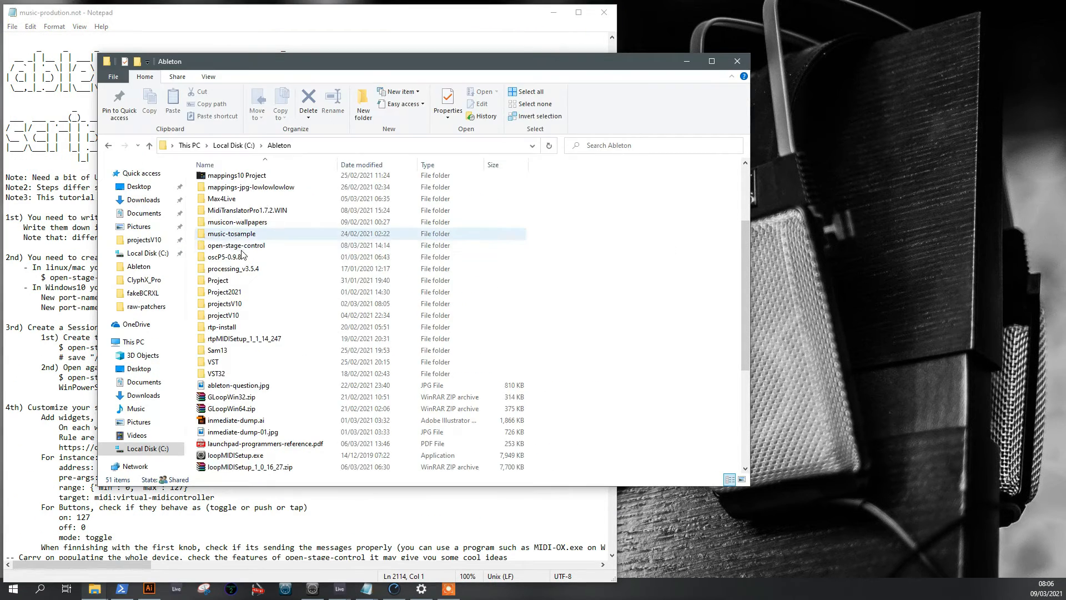
click(247, 247)
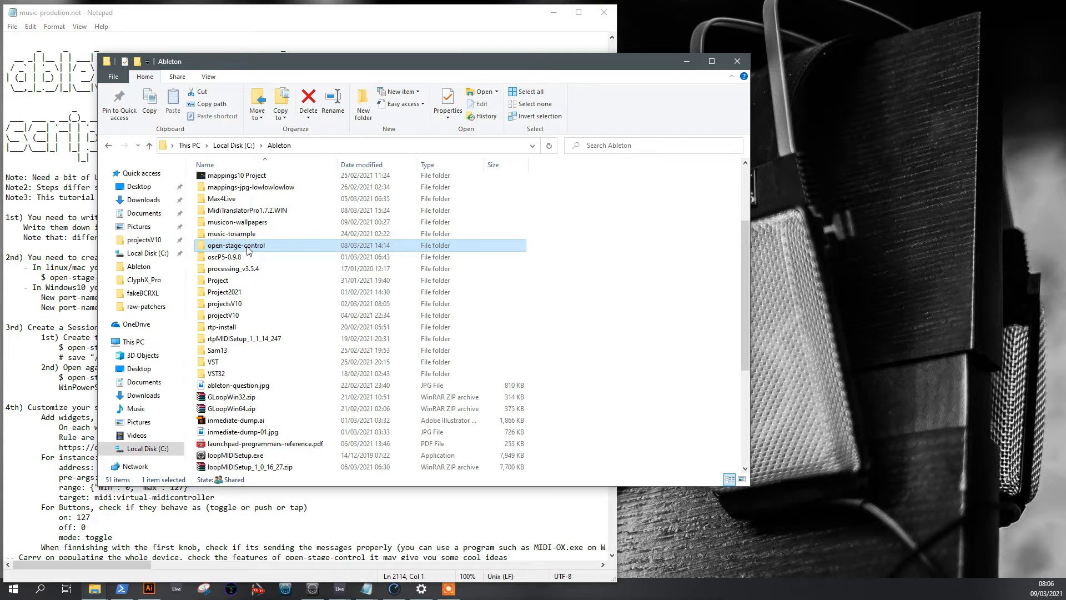
double_click(248, 249)
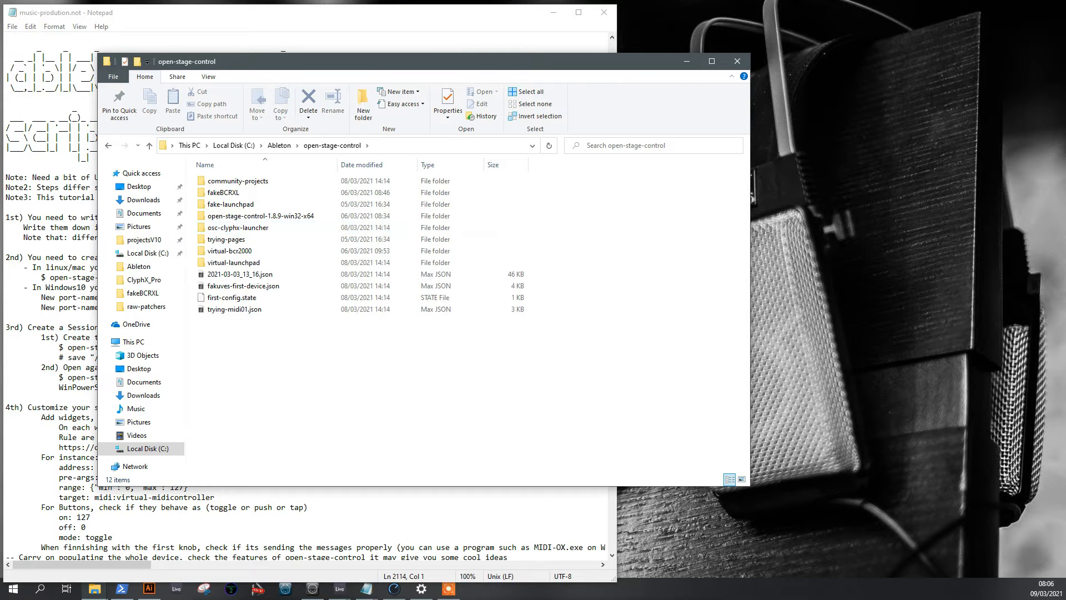
Close the running Open Stage Control session and launch open-stage-control.exe from the open-stage-control-1.8.9-win32-x64 folder.
key(alt+Tab)
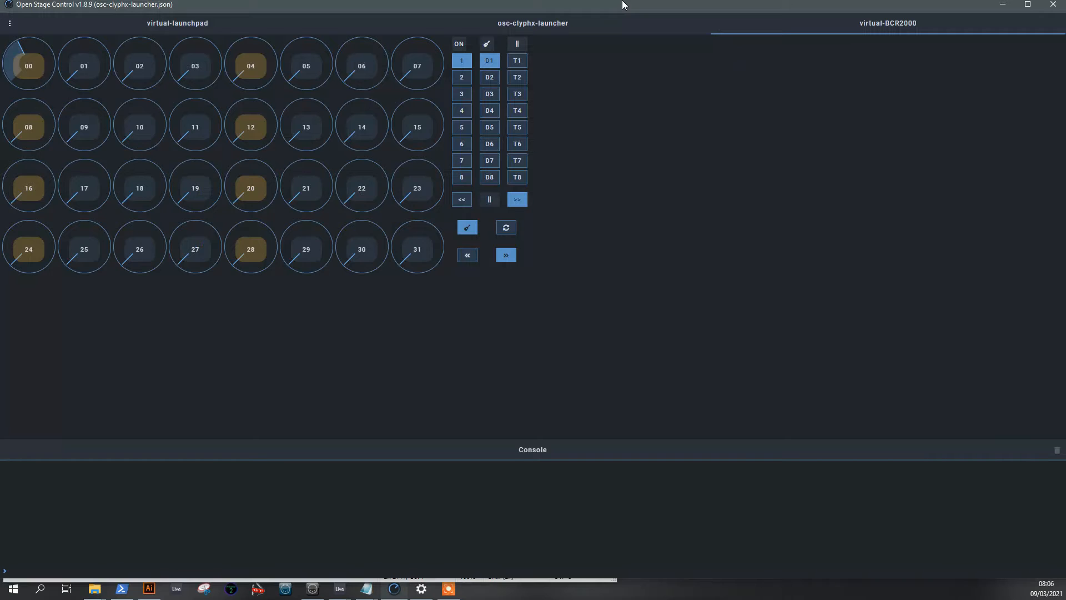
click(1053, 5)
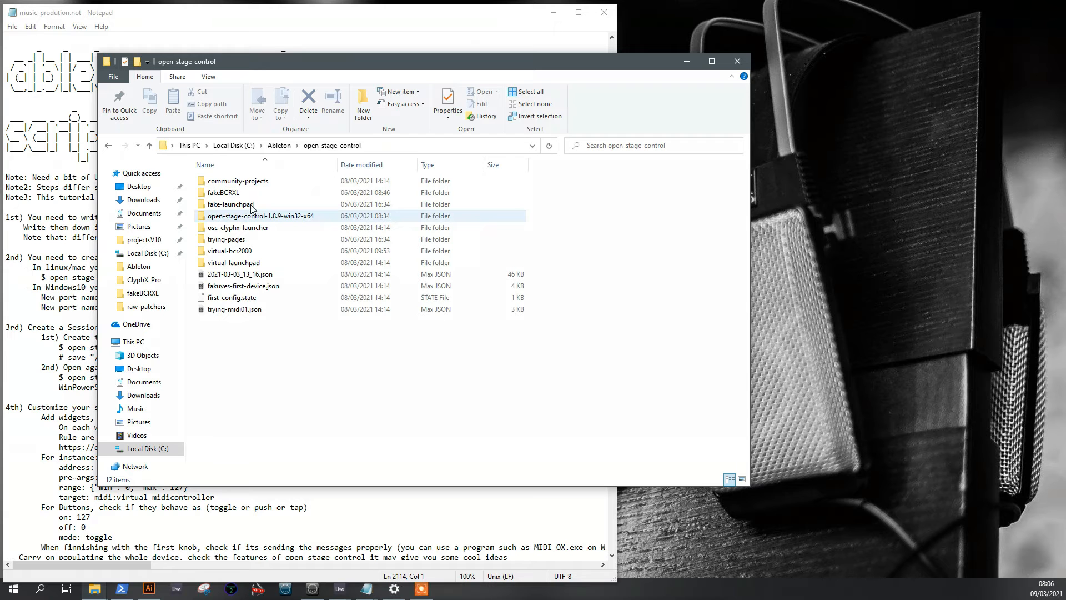
double_click(261, 217)
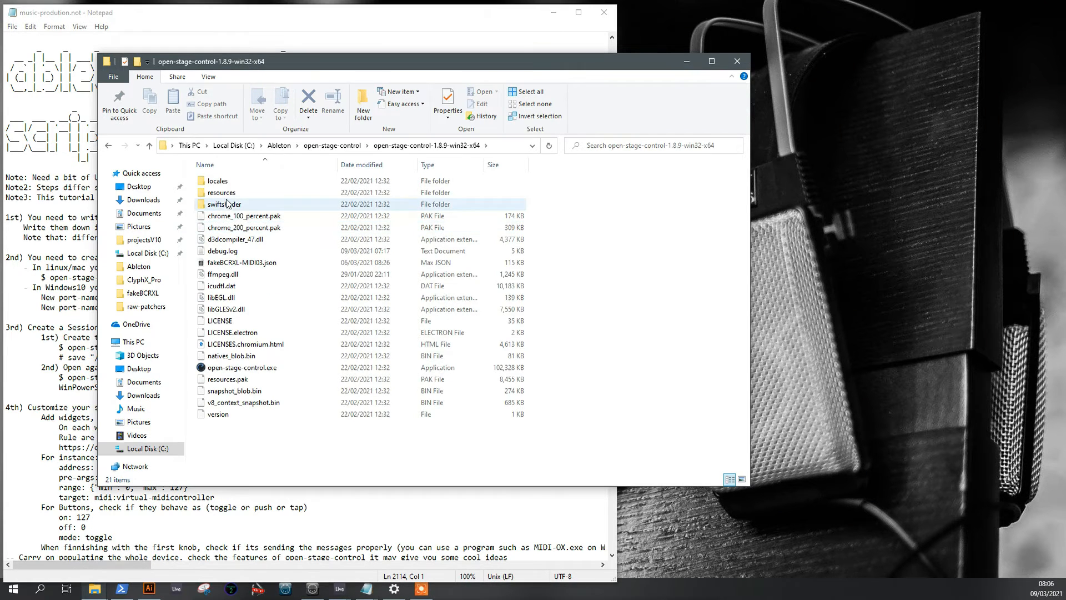
double_click(248, 370)
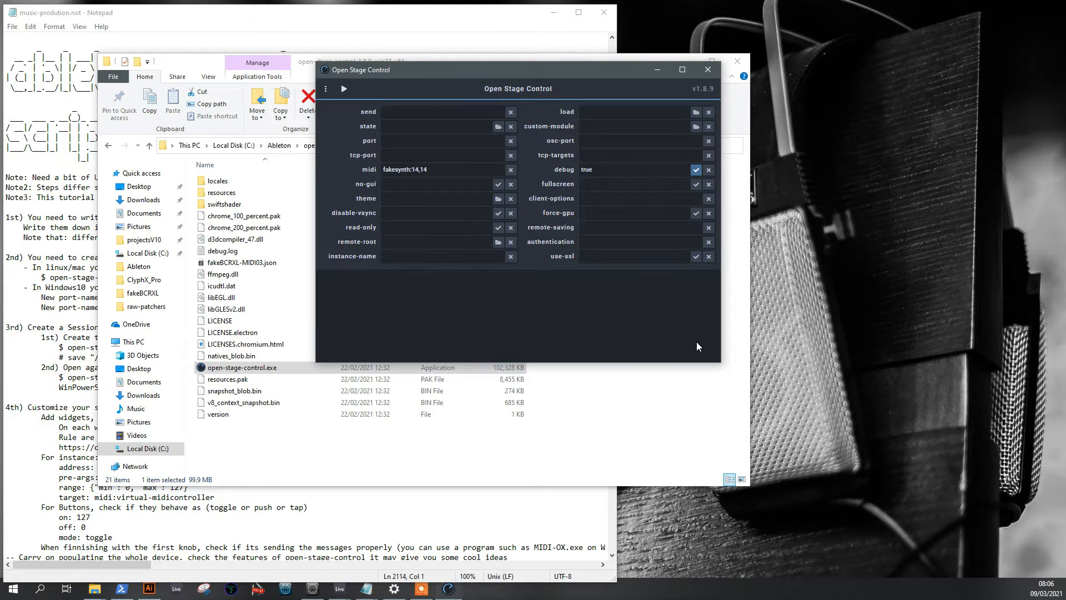
Start the Open Stage Control server with the existing settings and load the recent session osc-clyphx-launcher.json.
drag(722, 354, 727, 371)
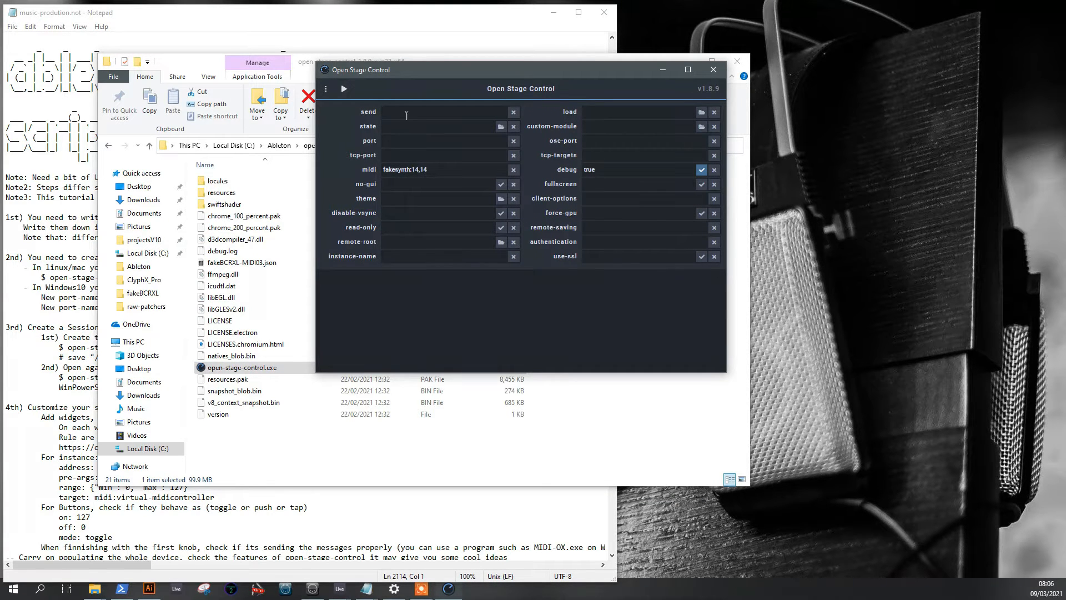
click(345, 88)
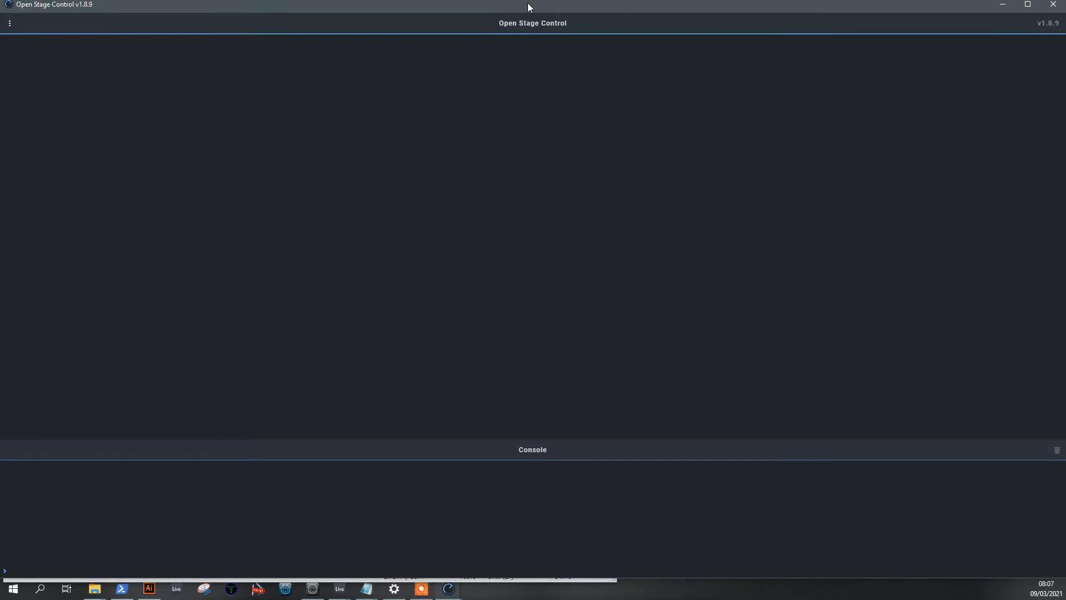
drag(506, 7, 509, 27)
click(15, 43)
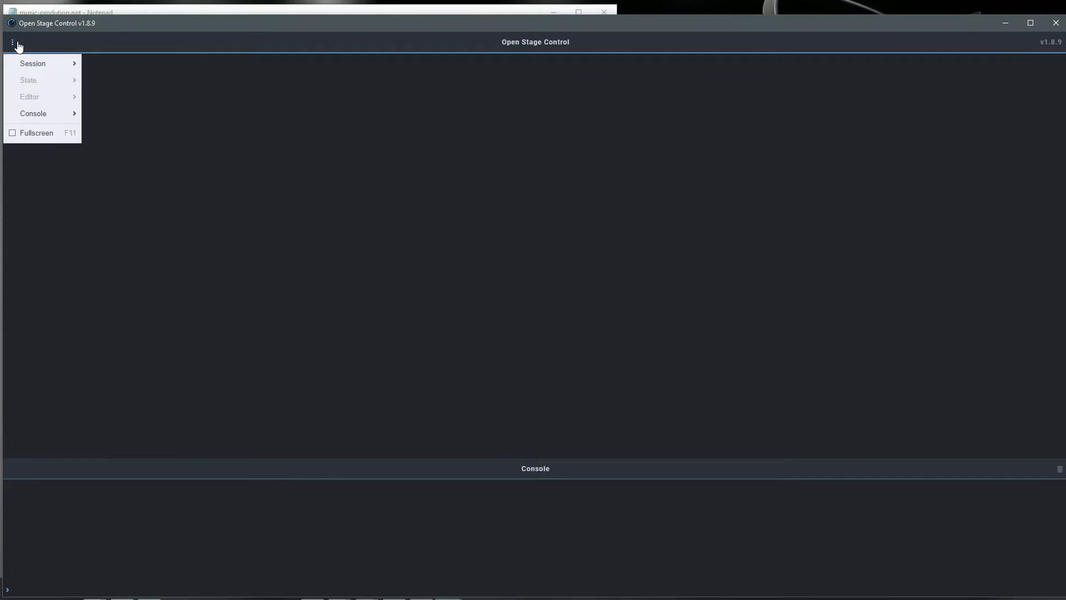
mouse_move(28, 65)
mouse_move(174, 105)
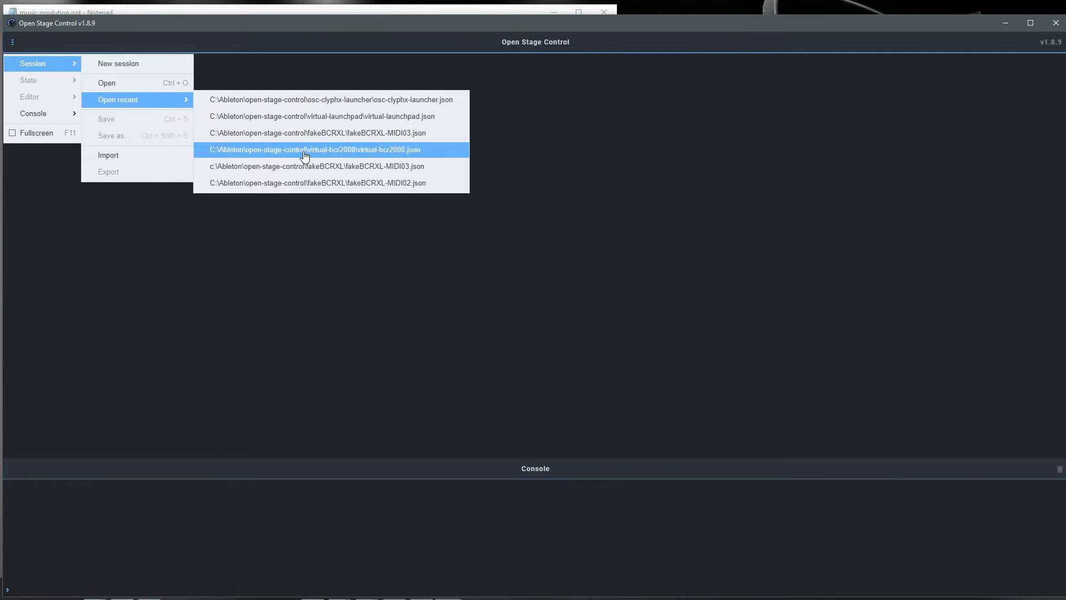
click(323, 100)
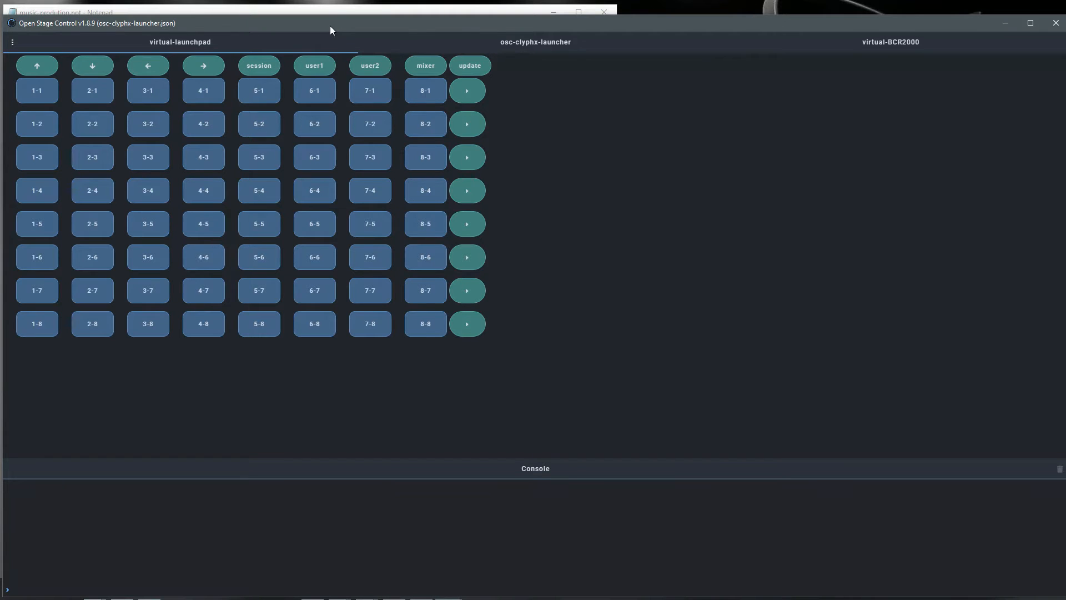
Look through the session's virtual-launchpad, osc-clyphx-launcher and virtual-BCR2000 pages, and return to the music-prodution.not notes.
click(516, 45)
click(232, 47)
click(569, 48)
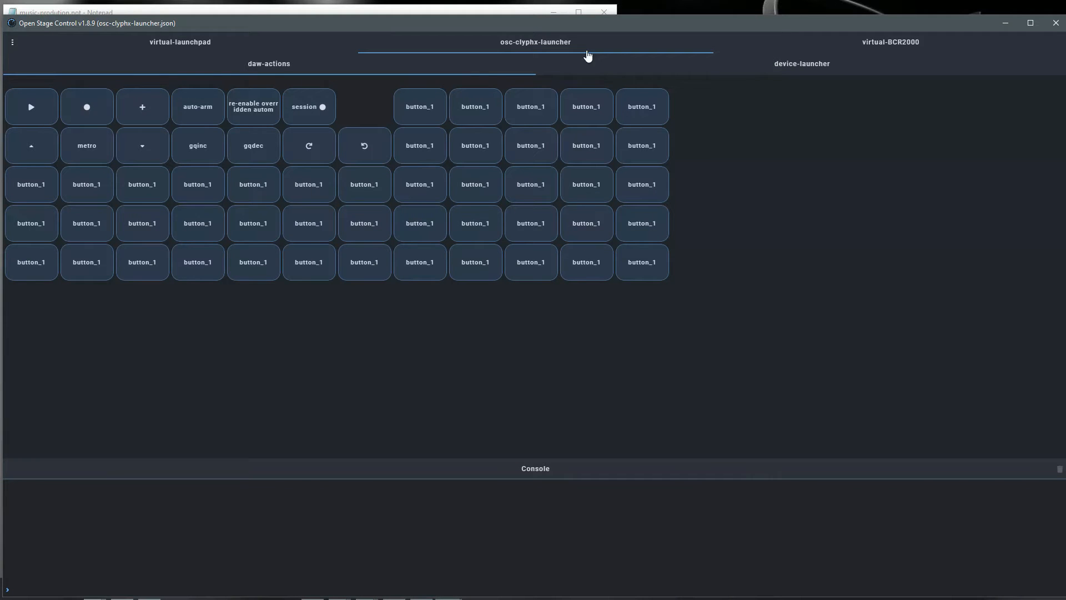
click(889, 47)
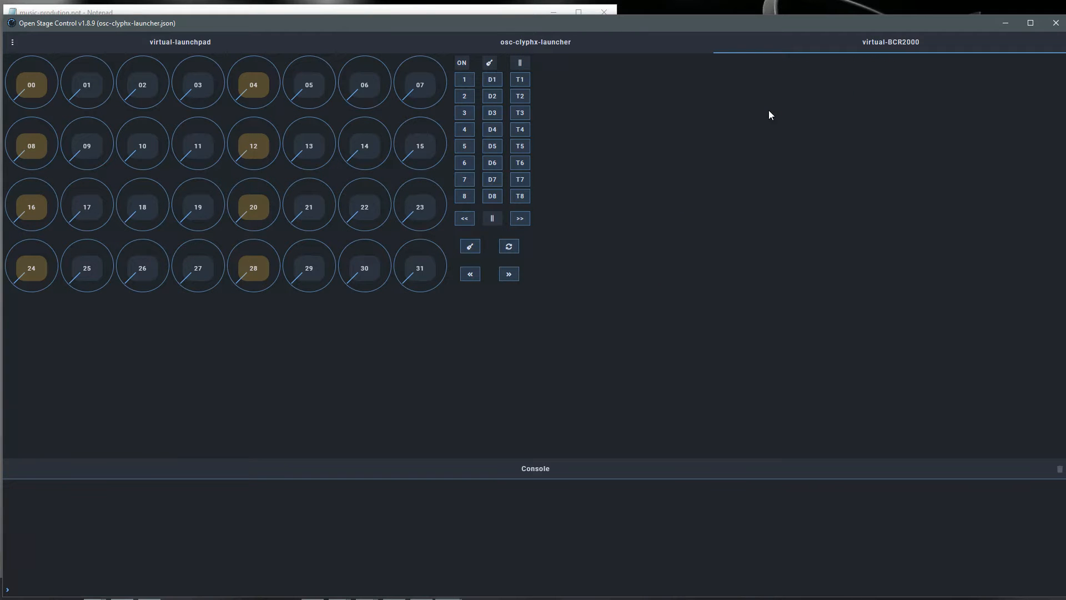
click(1004, 17)
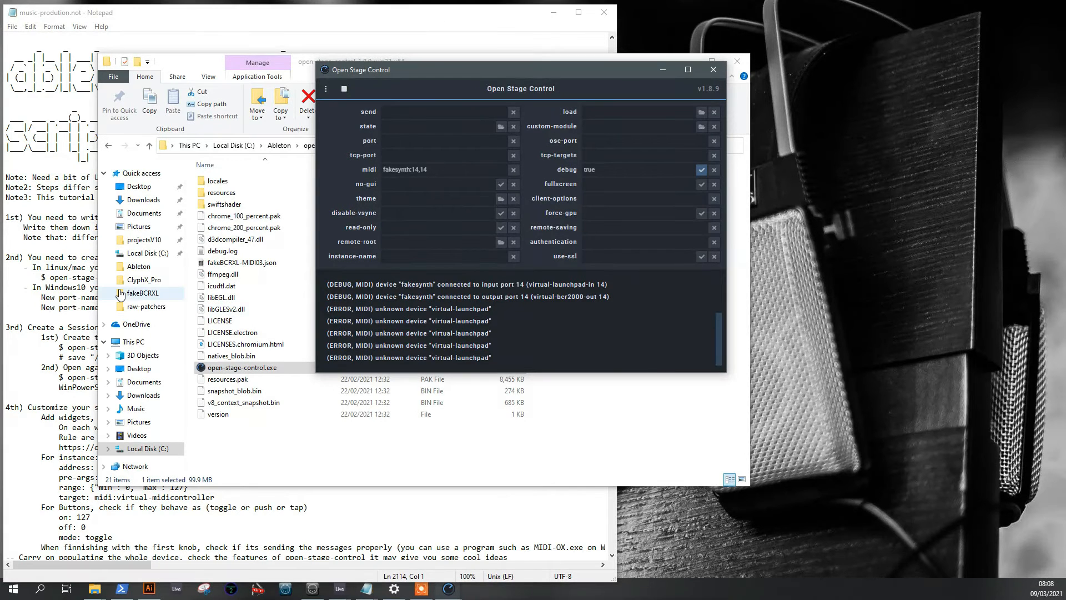
click(162, 216)
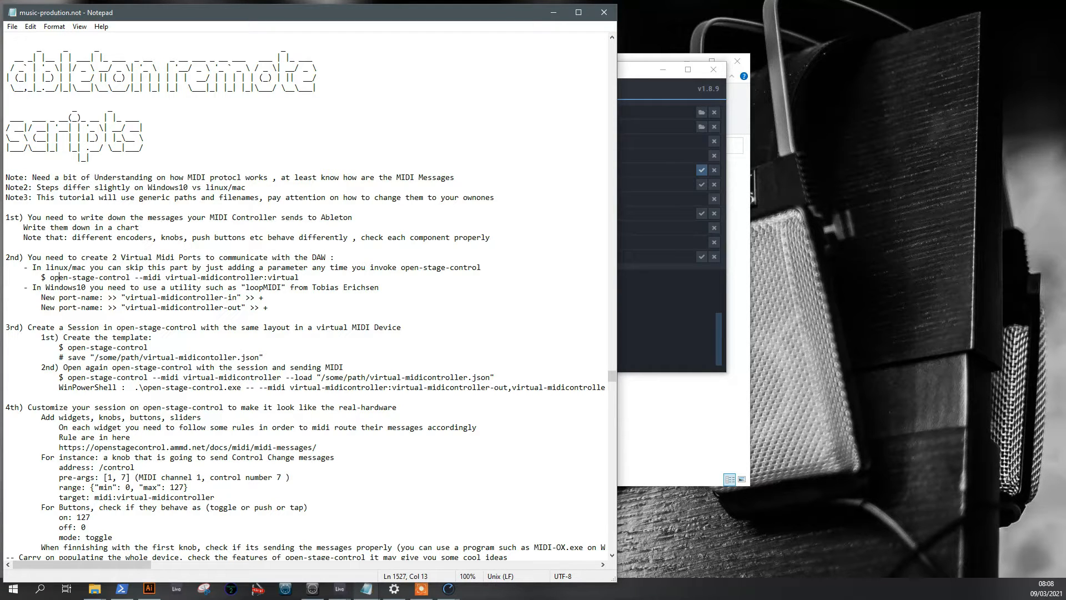
In Ableton Live, MIDI-map the first clip slots of 1 MIDI, 2 MIDI and 3 Audio to channel 9 CC 65, CC 66 and CC 1.
click(340, 589)
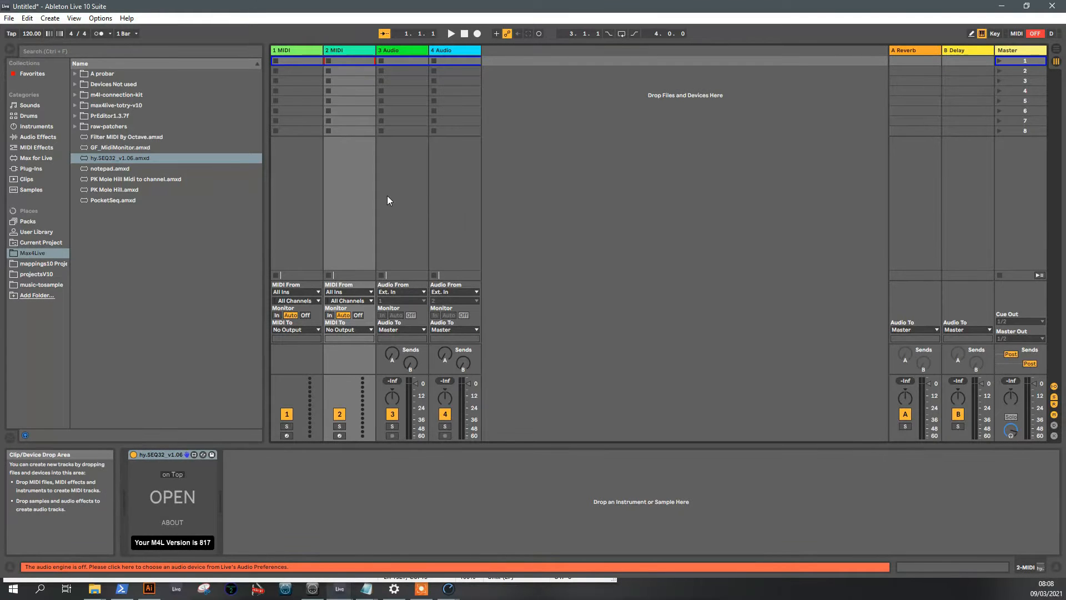
click(1015, 34)
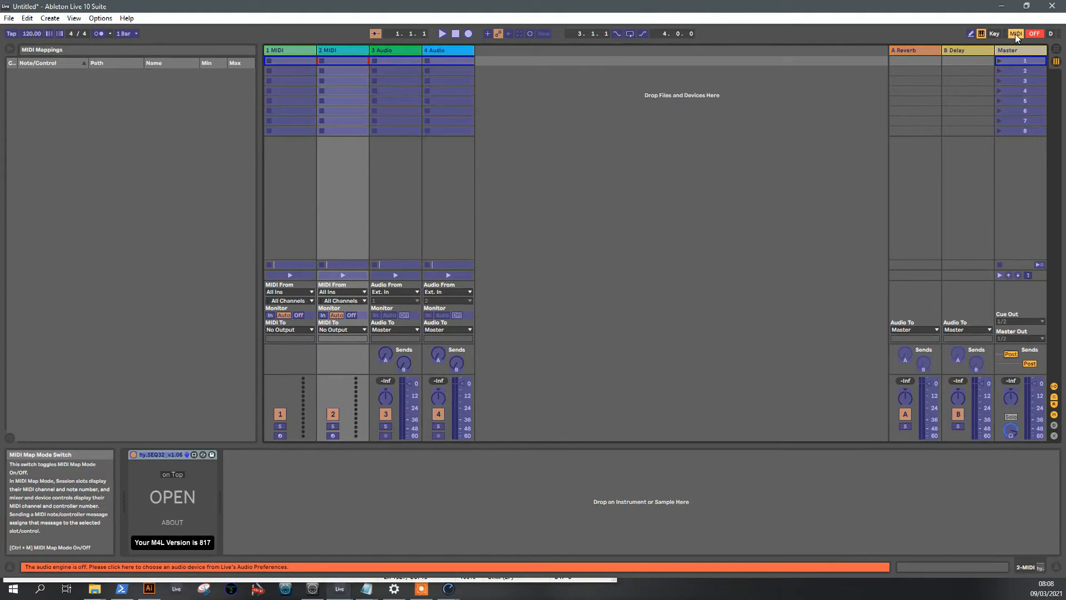
click(270, 61)
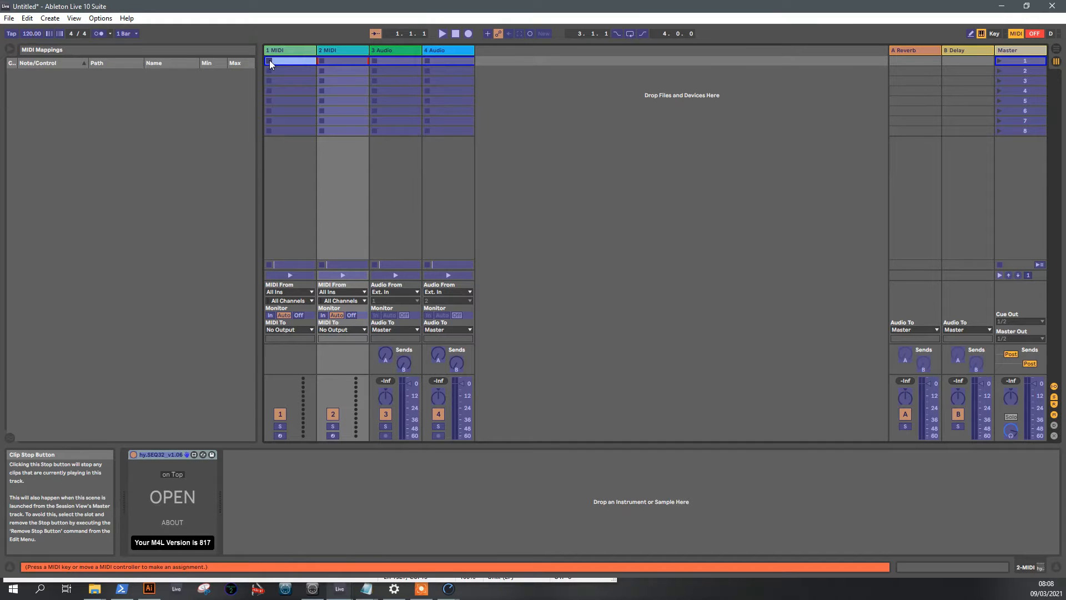
click(324, 60)
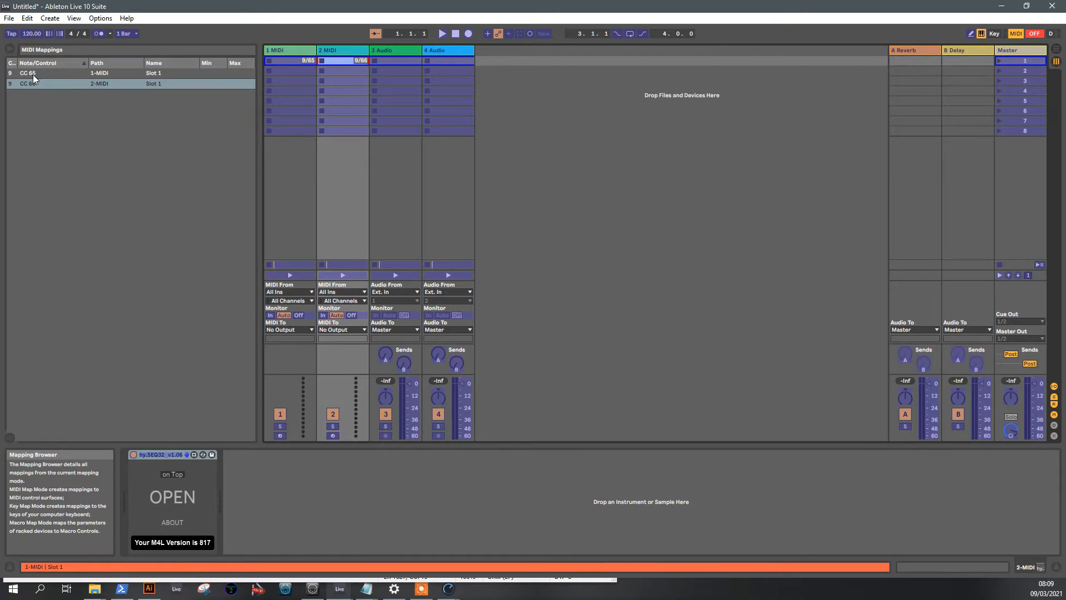
click(372, 61)
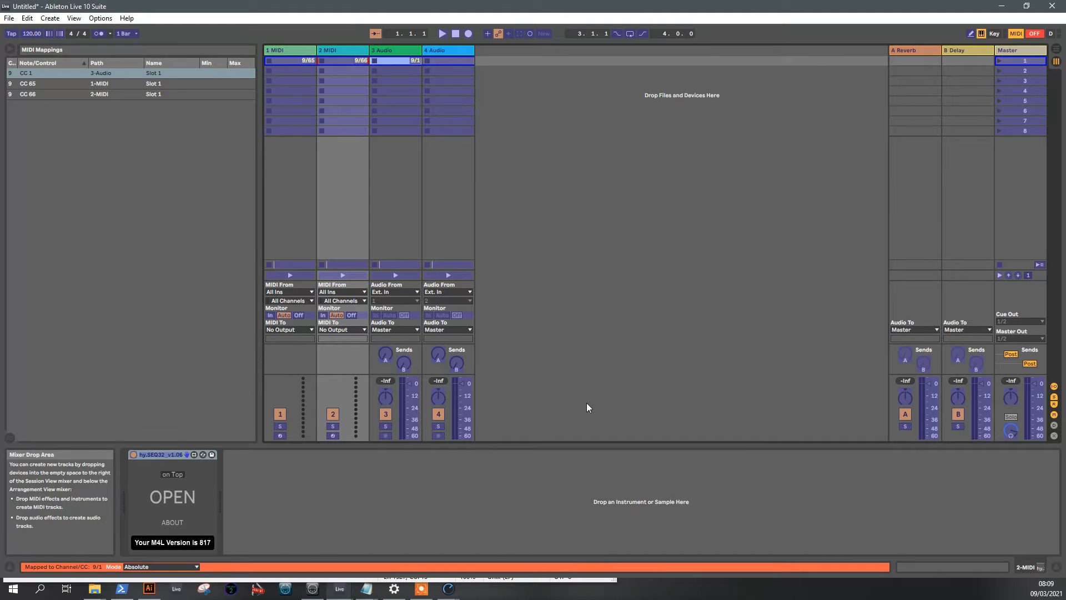
Switch to Illustrator and examine the MIDI byte diagrams and the Note Off, Note On and Control Change tables in mappings-canvas2.ai.
click(149, 589)
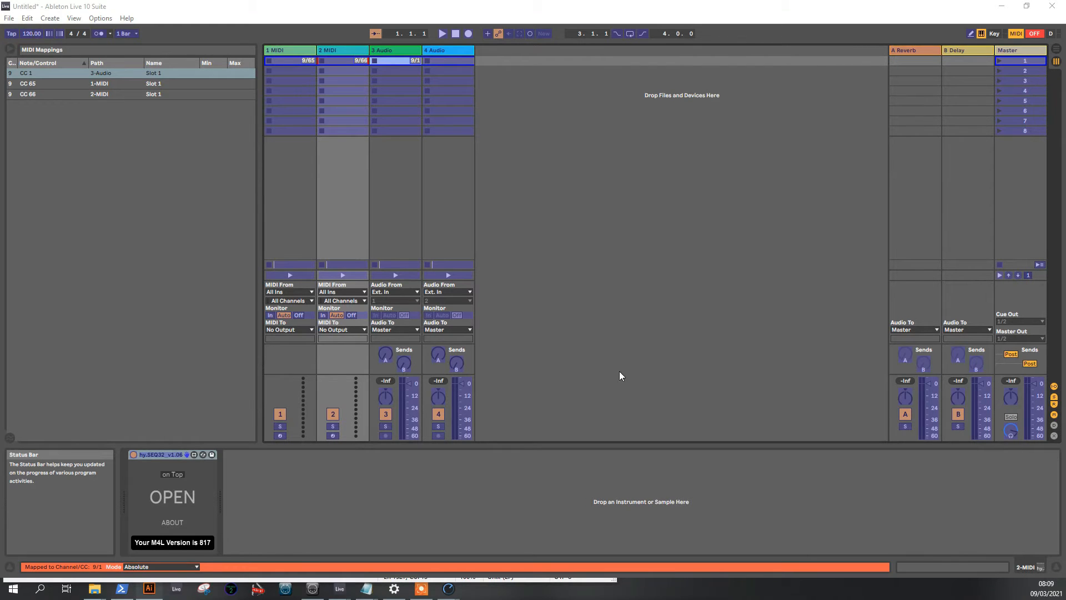
key(alt+Tab)
drag(621, 352, 581, 145)
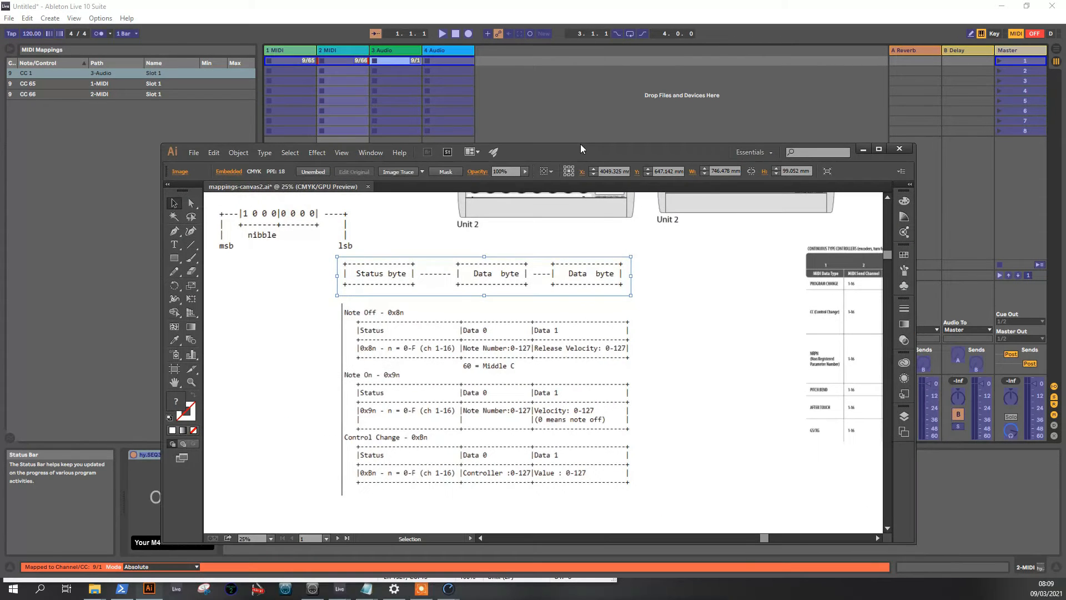
double_click(584, 145)
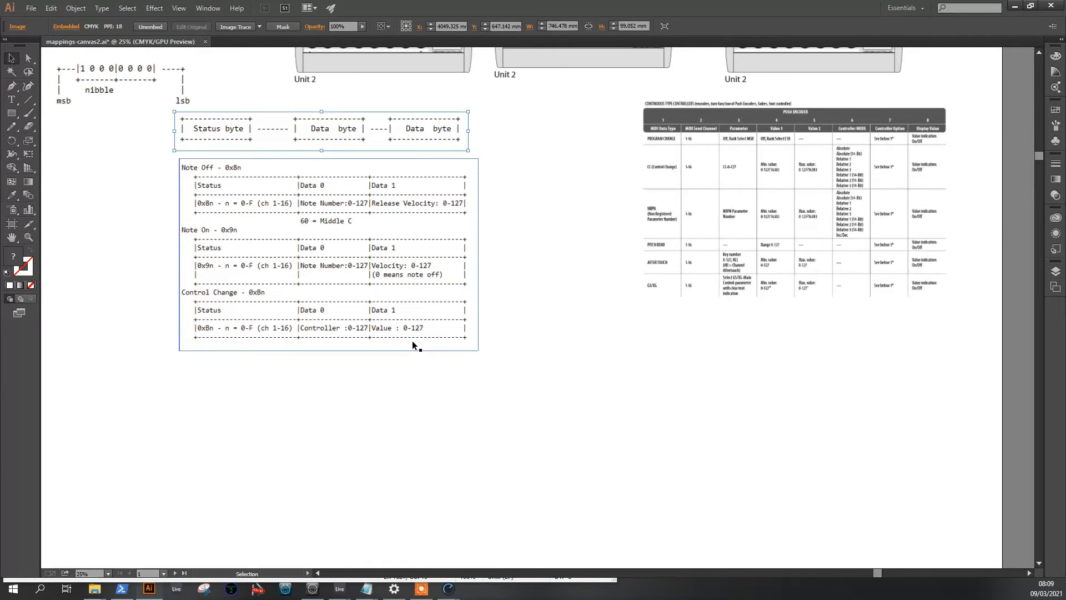
scroll(413, 346, up, 2)
scroll(414, 344, up, 2)
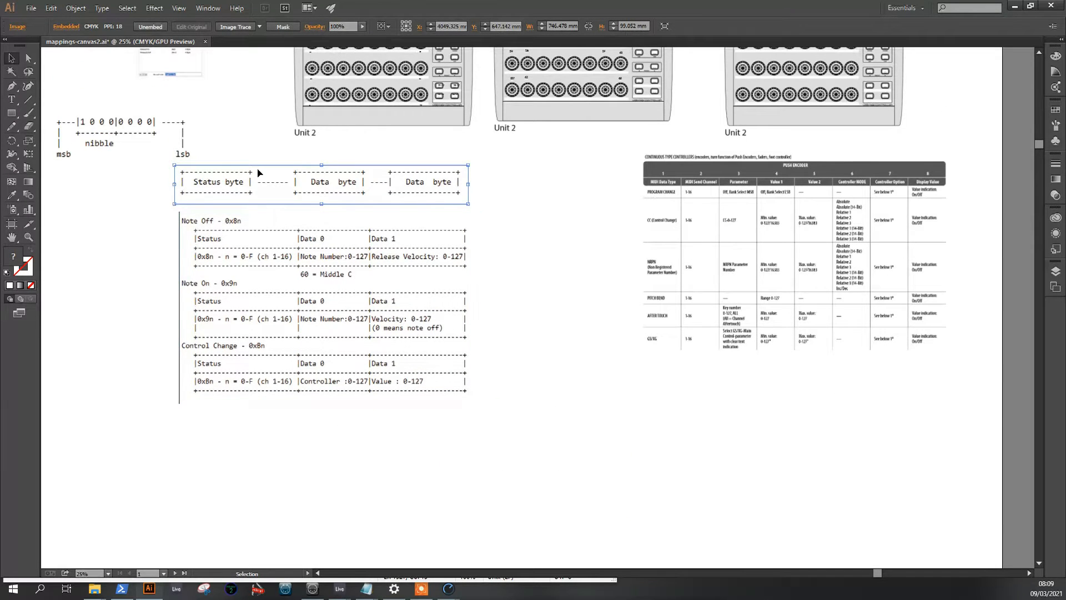
alt+scroll(216, 160, up, 1)
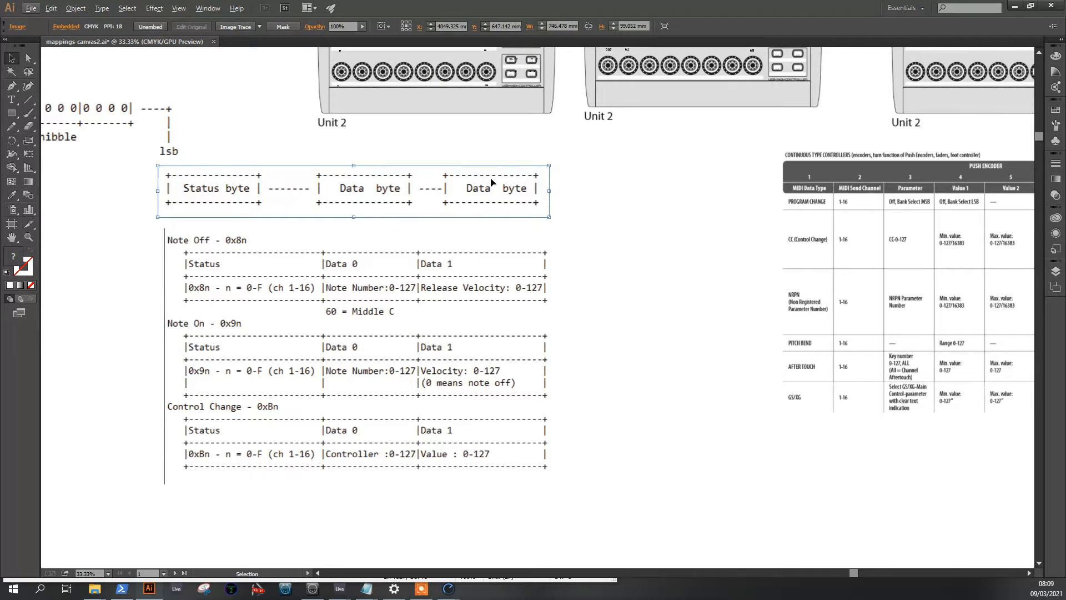
click(282, 141)
drag(282, 139, 342, 155)
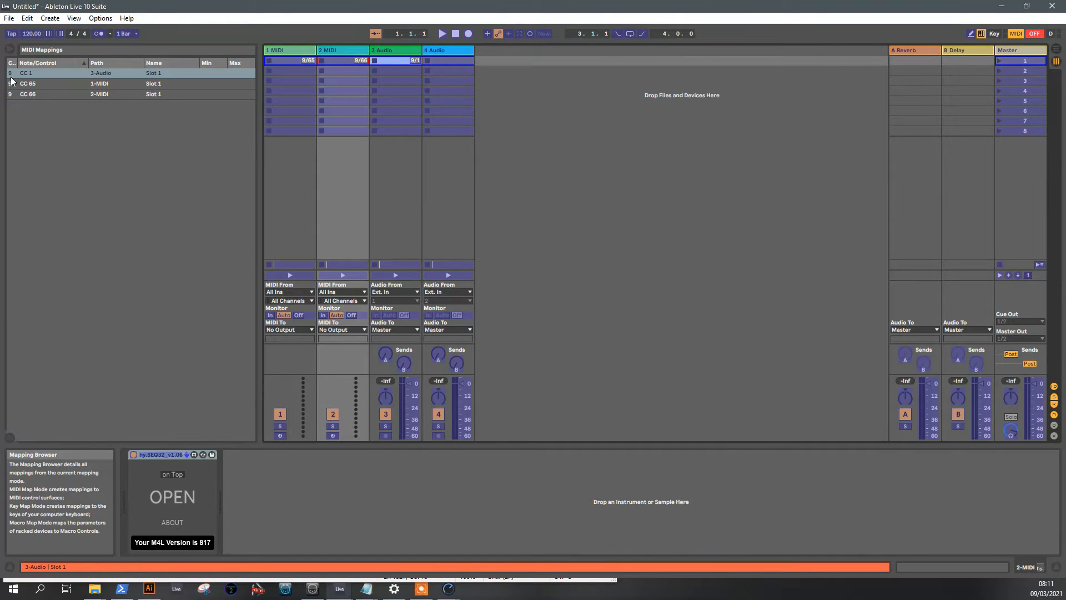
Check the 3-Audio slot mapping in Ableton Live, and examine the numbered BCR2000 controller drawing in Illustrator.
click(39, 72)
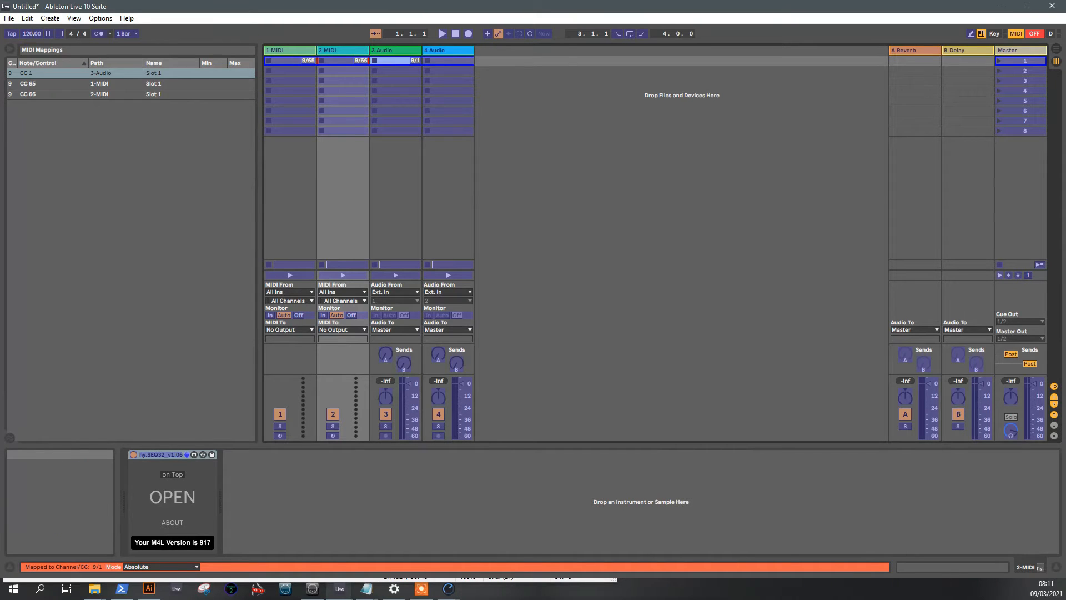
key(alt+Tab)
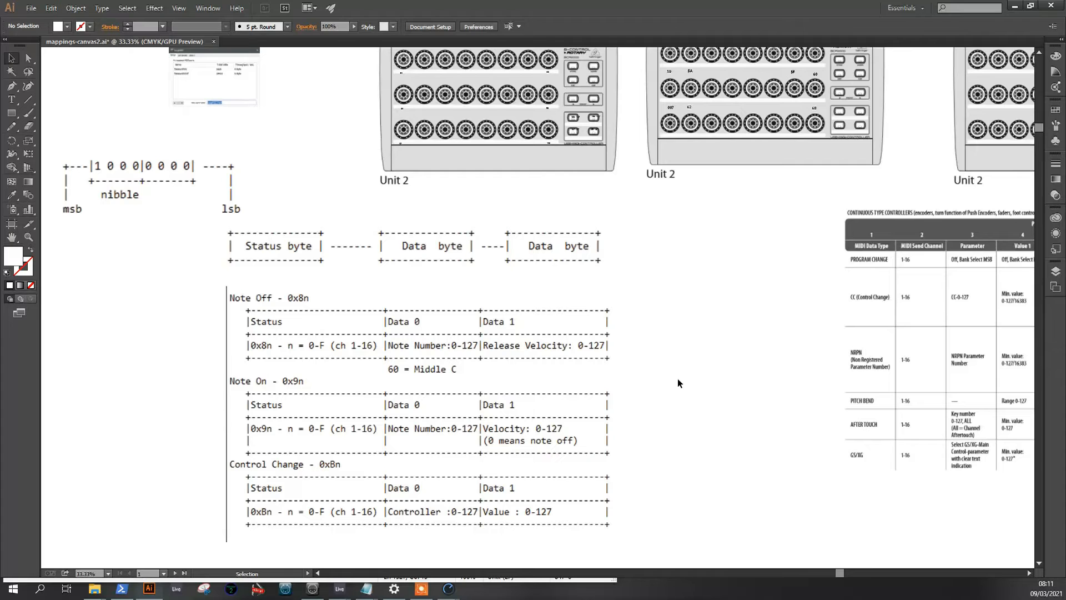
scroll(677, 379, up, 5)
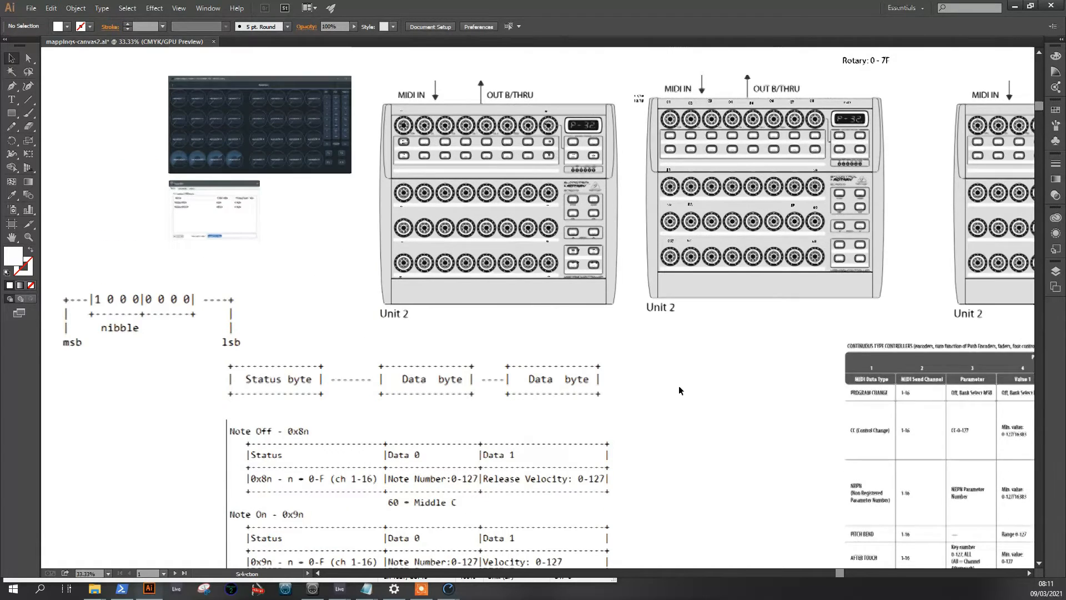
scroll(679, 386, up, 1)
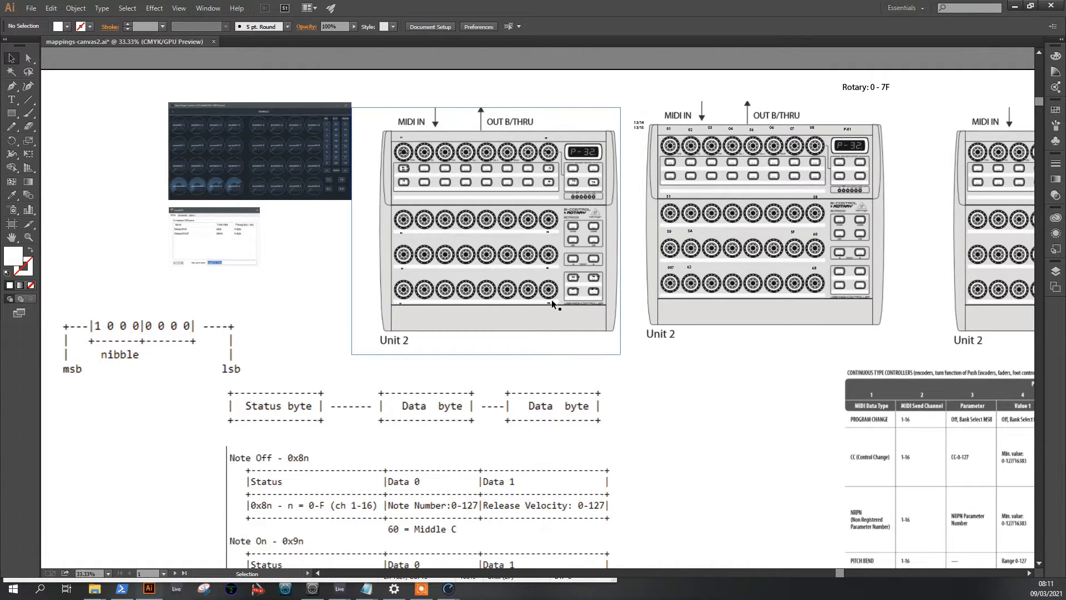
scroll(552, 299, up, 1)
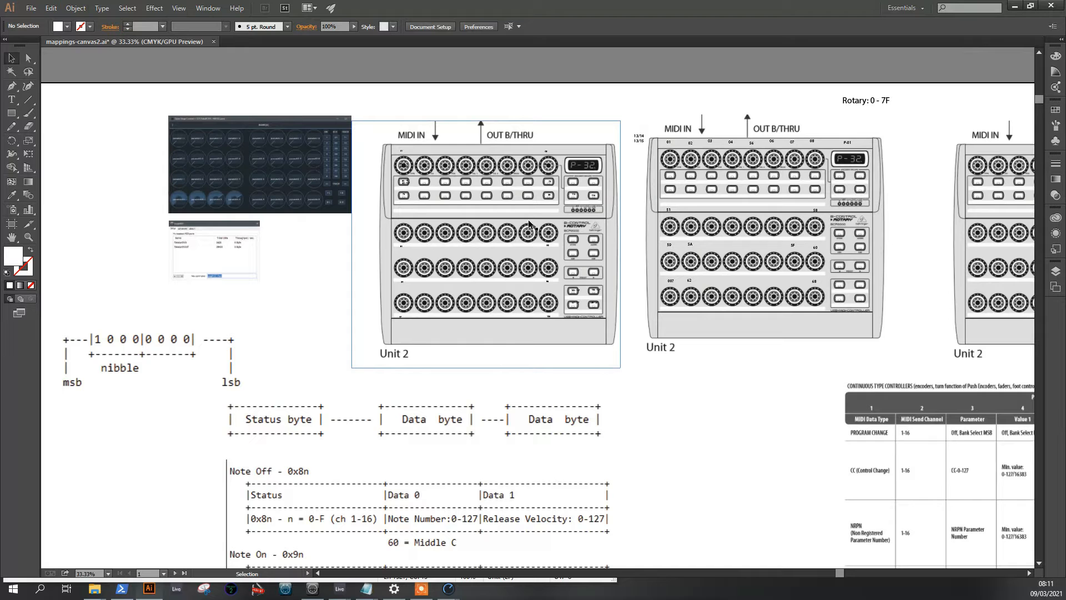
scroll(489, 175, up, 2)
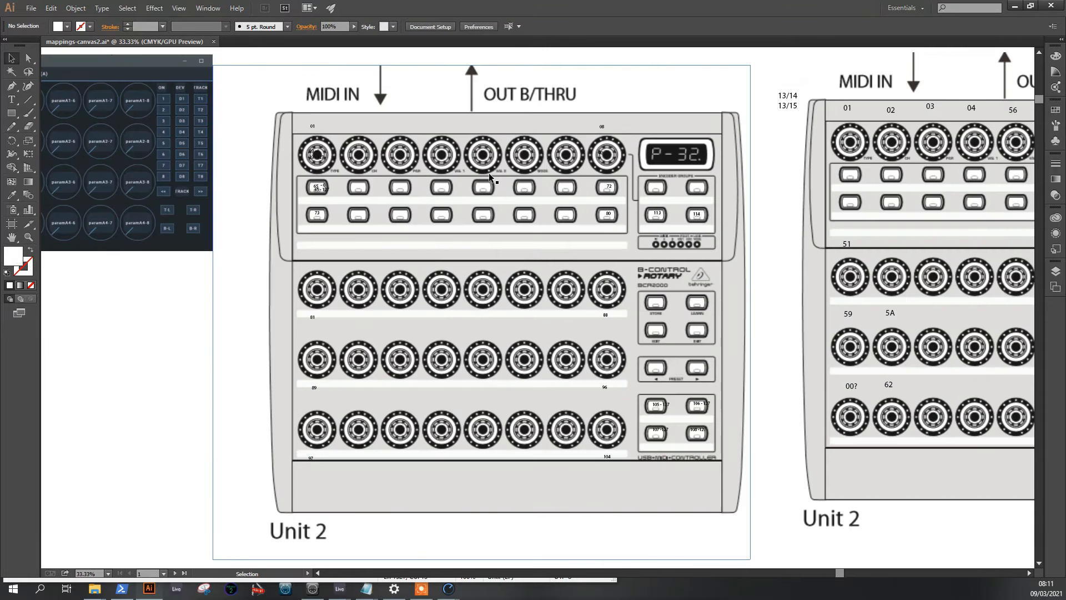
Examine the numbers assigned to the knobs and buttons across the Unit 2 BCR2000 drawing in mappings-canvas2.ai.
scroll(489, 171, up, 1)
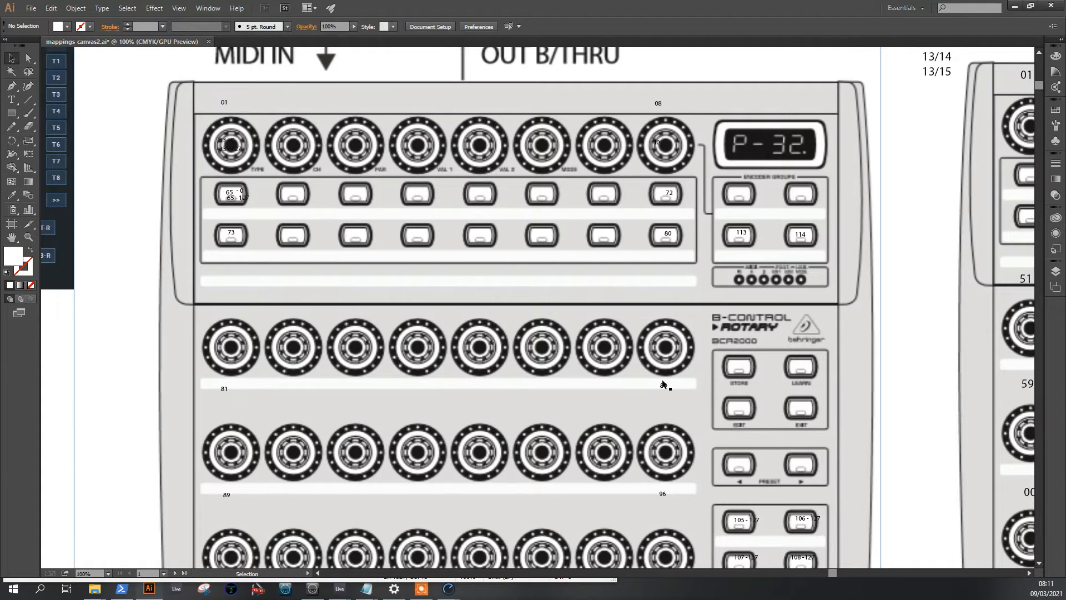
scroll(549, 422, down, 2)
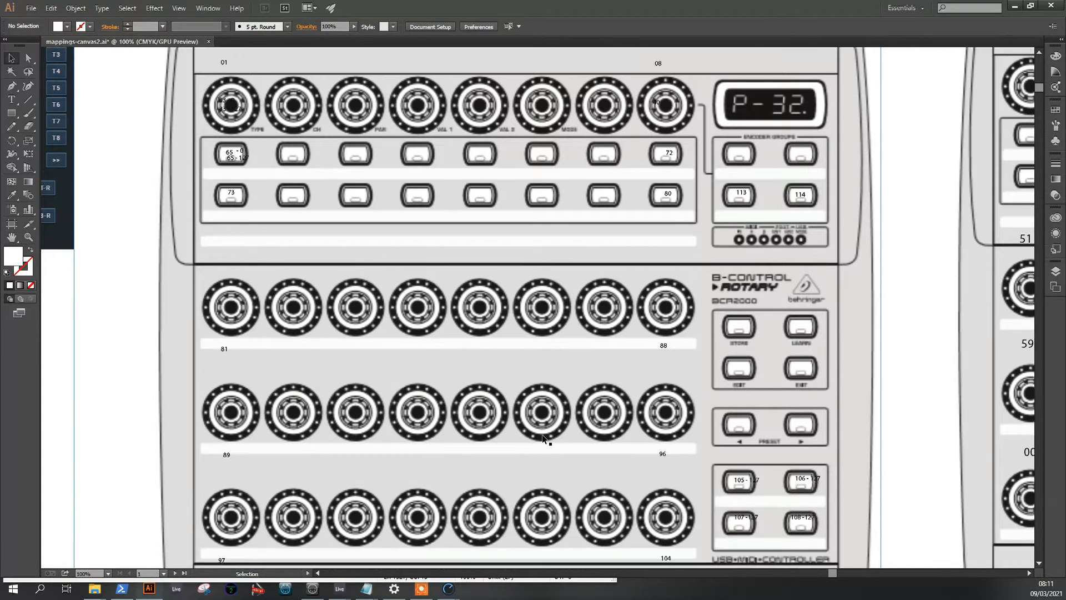
scroll(544, 439, down, 1)
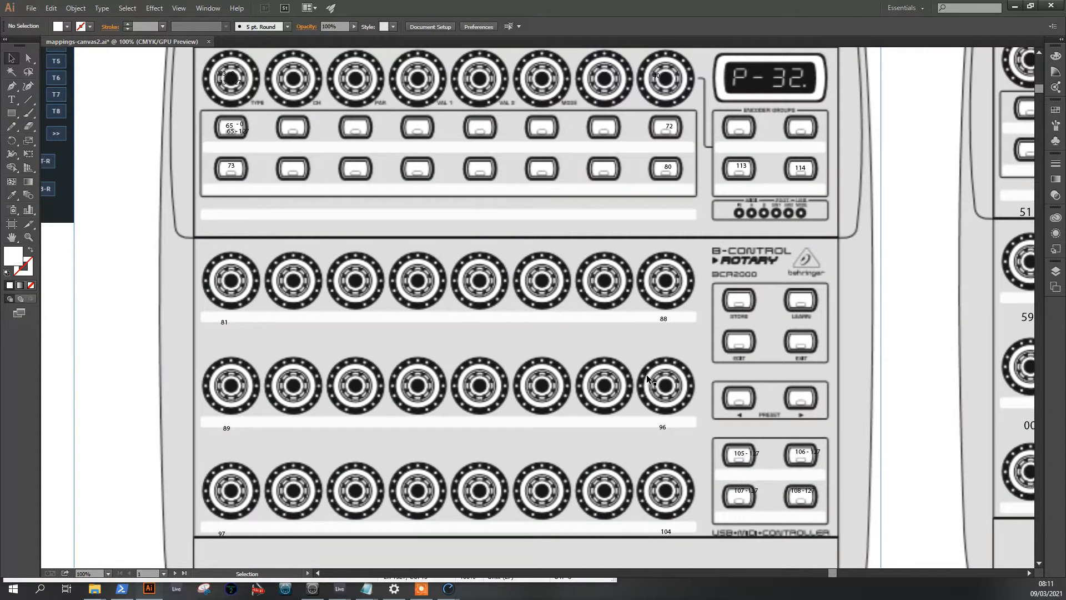
scroll(646, 364, down, 2)
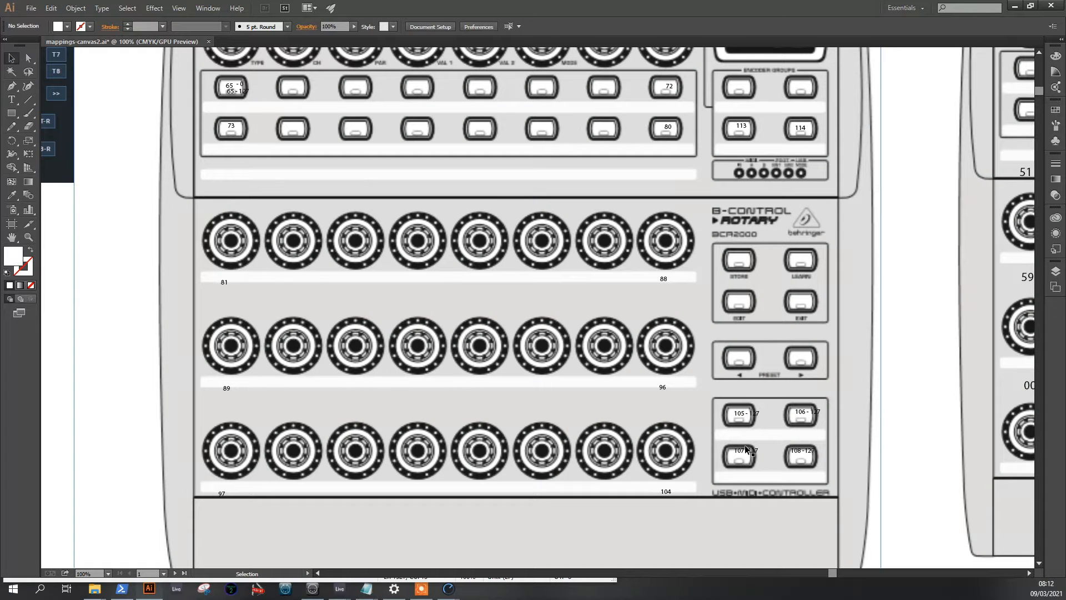
Turn off MIDI mapping in Ableton Live, and enable editing in Open Stage Control with knob 00 on the virtual-BCR2000 page selected.
click(1016, 7)
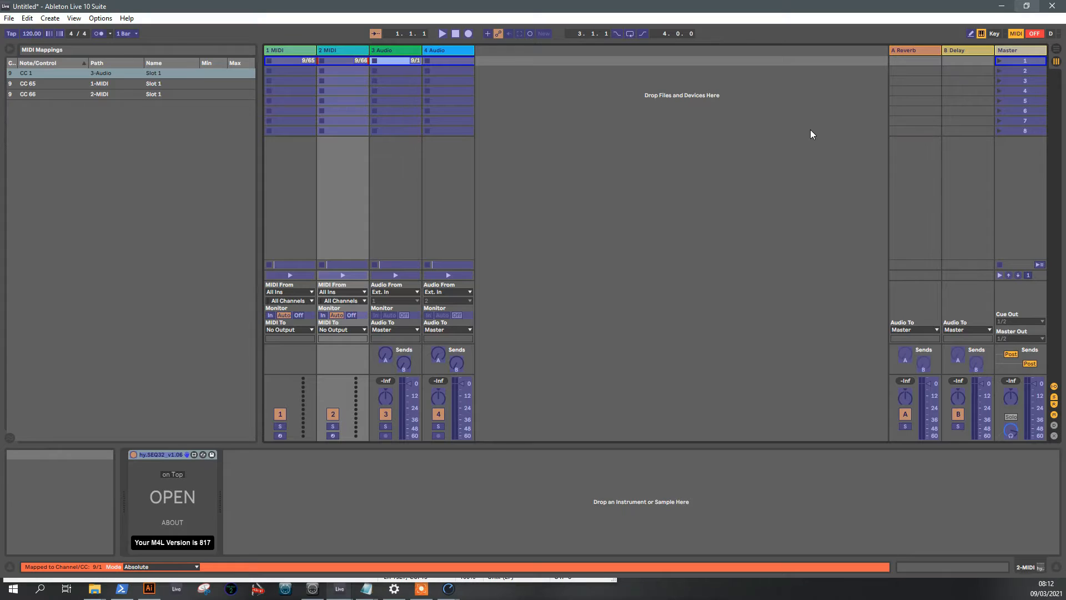
click(1017, 34)
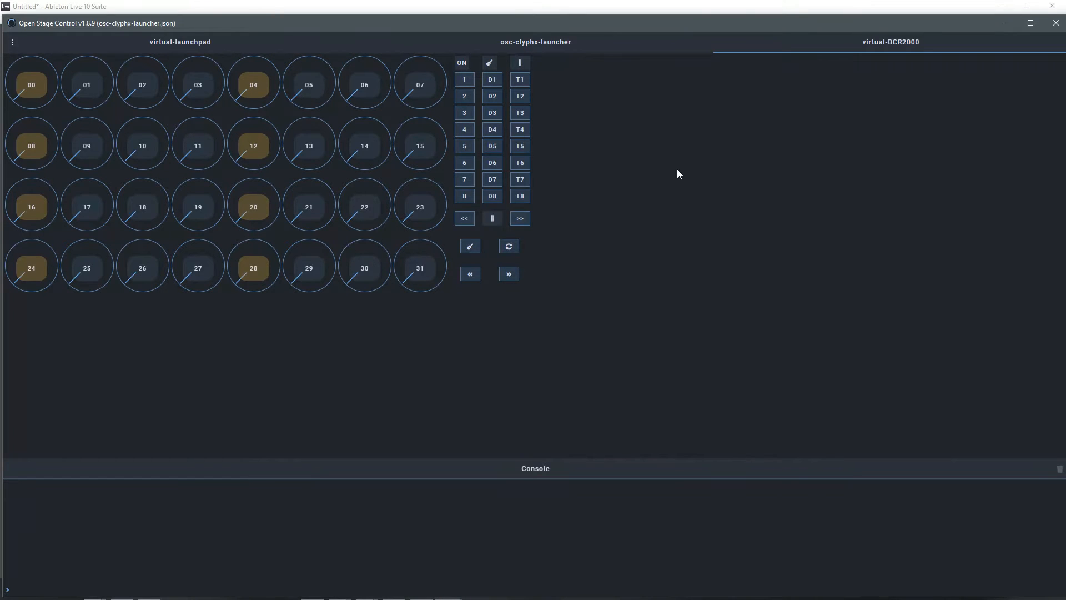
key(ctrl+e)
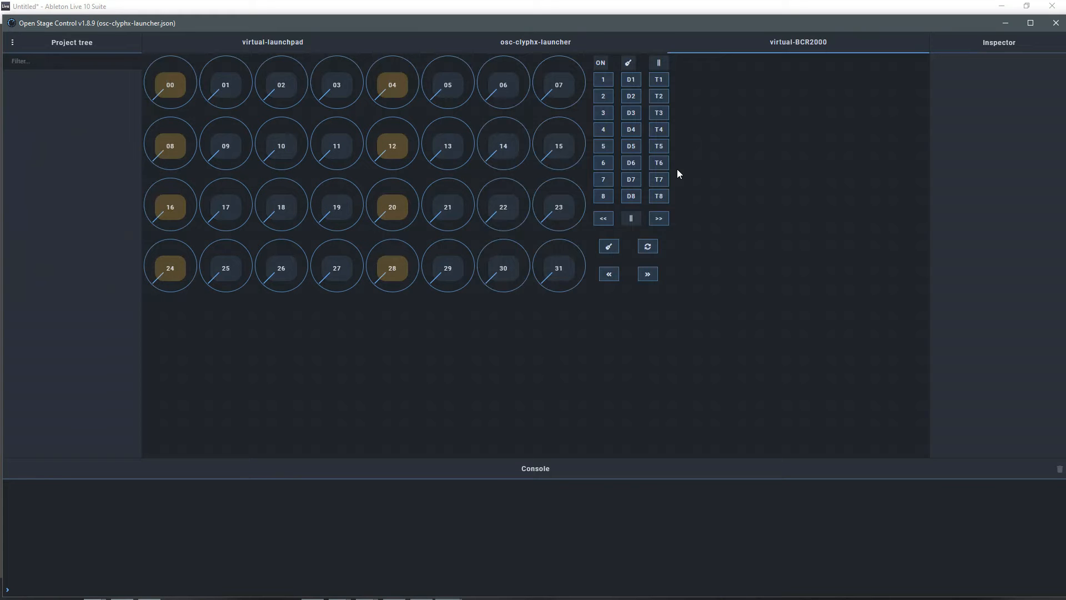
click(678, 173)
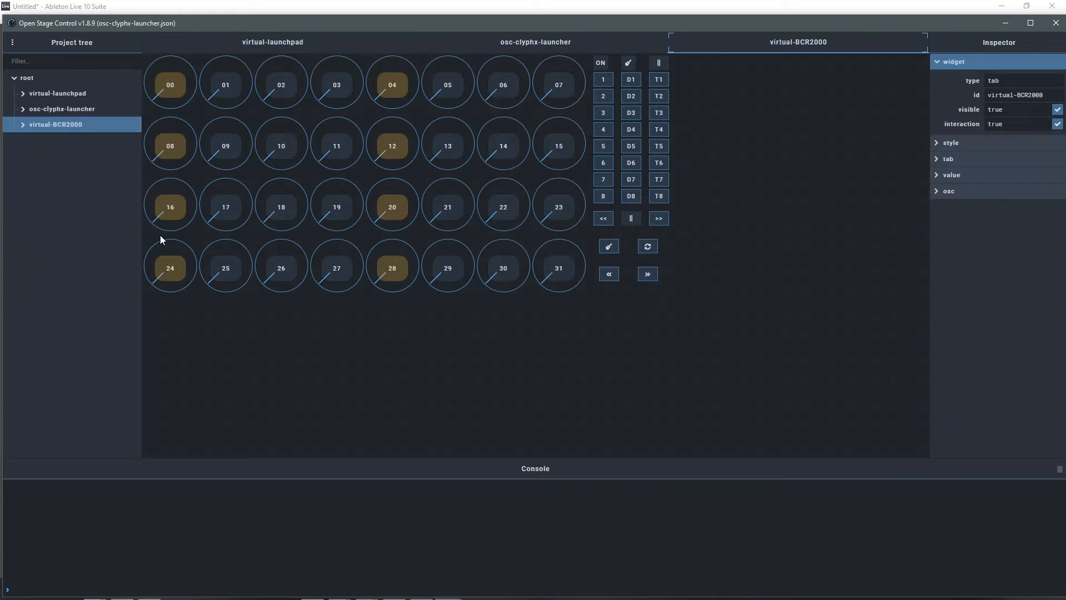
click(179, 102)
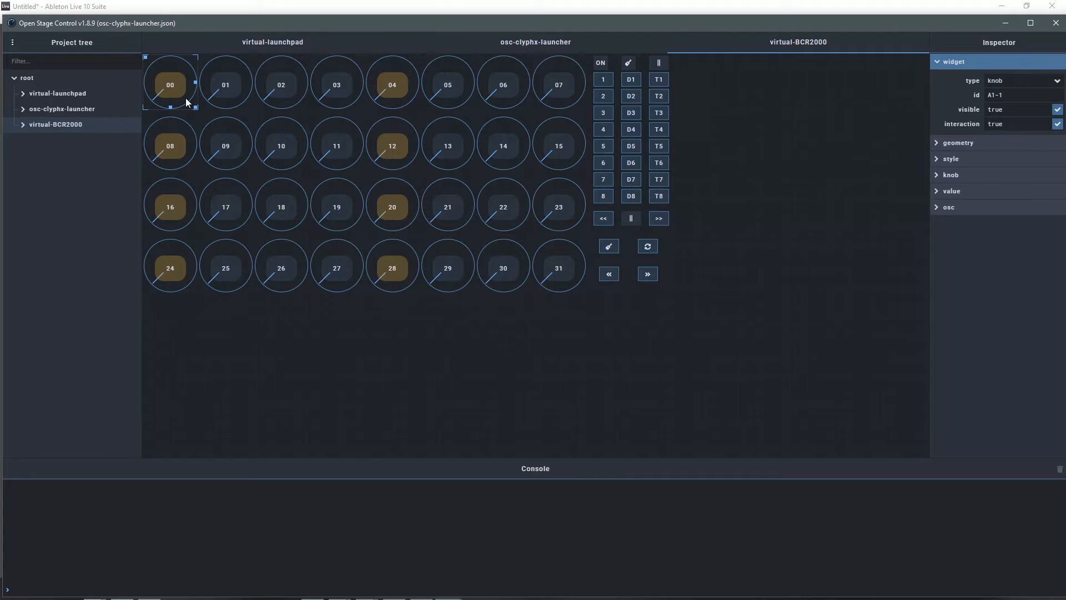
Look through the widget types available to add, the widget list of virtual-BCR2000 and the osc-clyphx-launcher page.
right_click(388, 397)
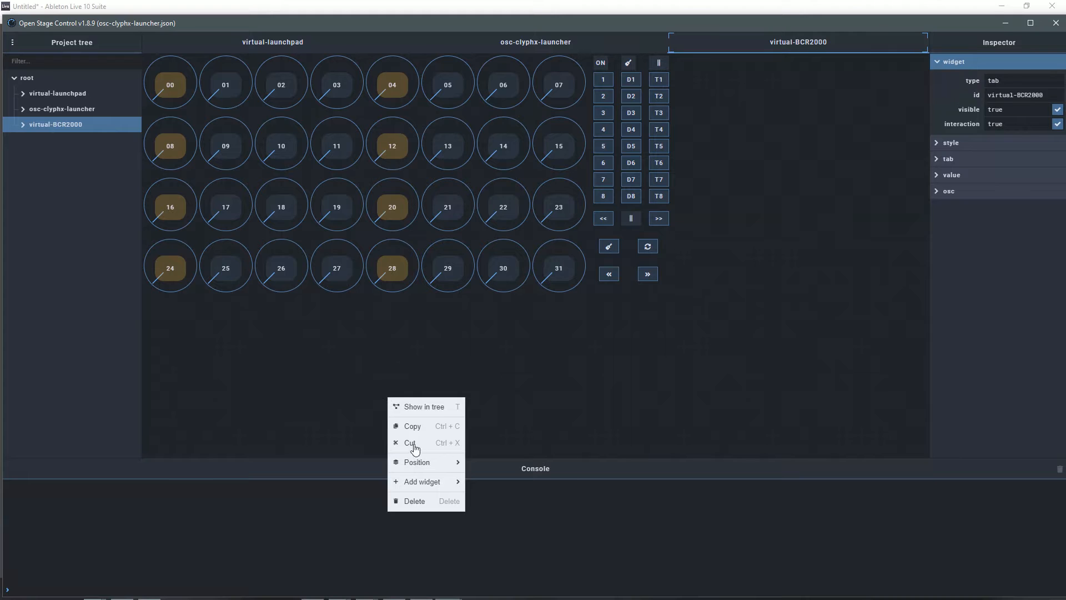
mouse_move(439, 481)
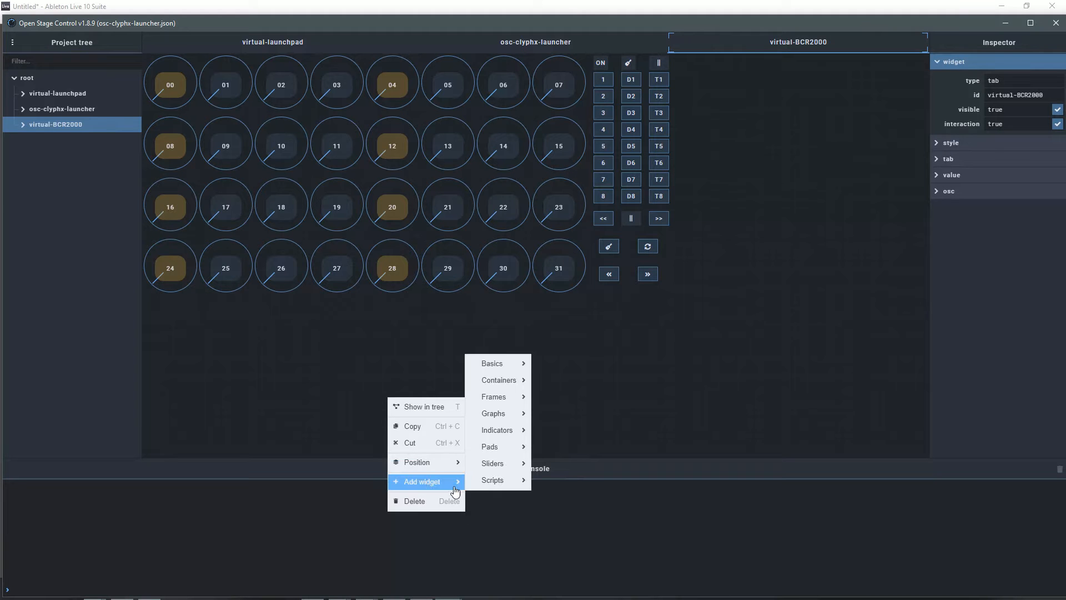
mouse_move(491, 447)
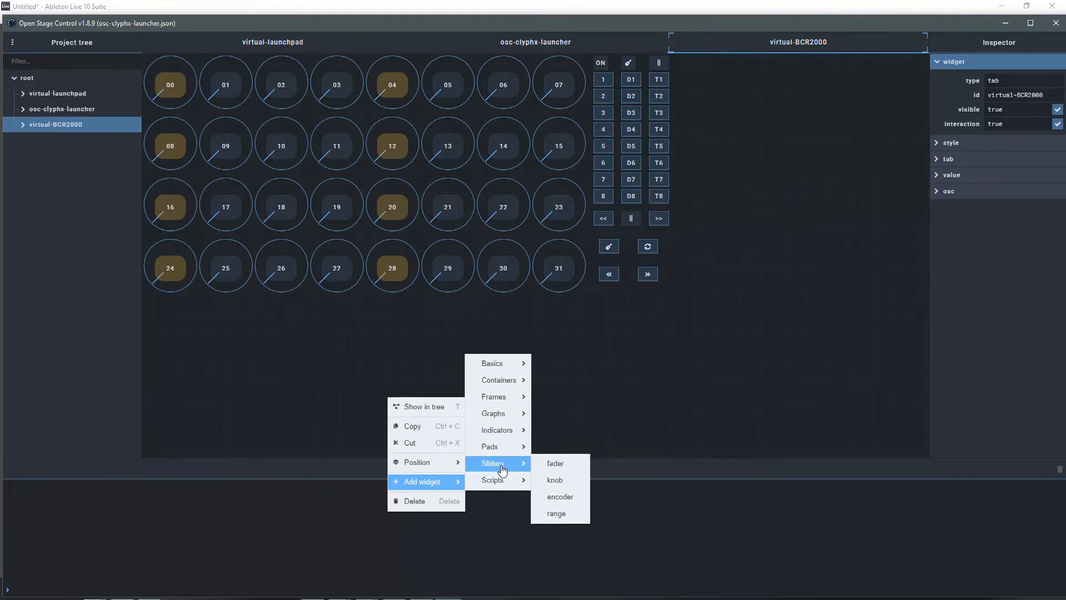
mouse_move(505, 379)
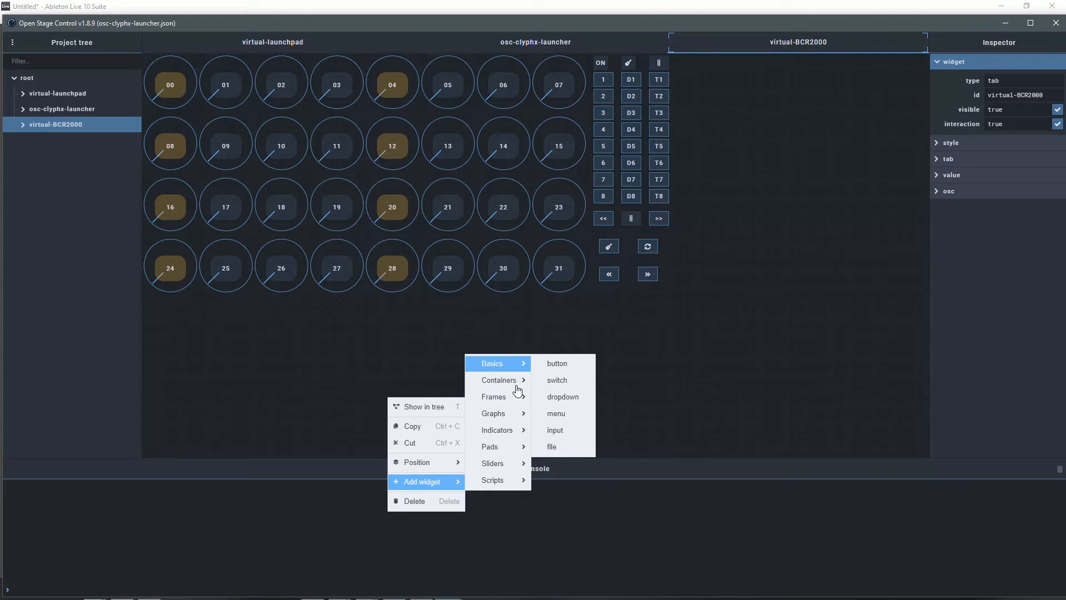
click(24, 126)
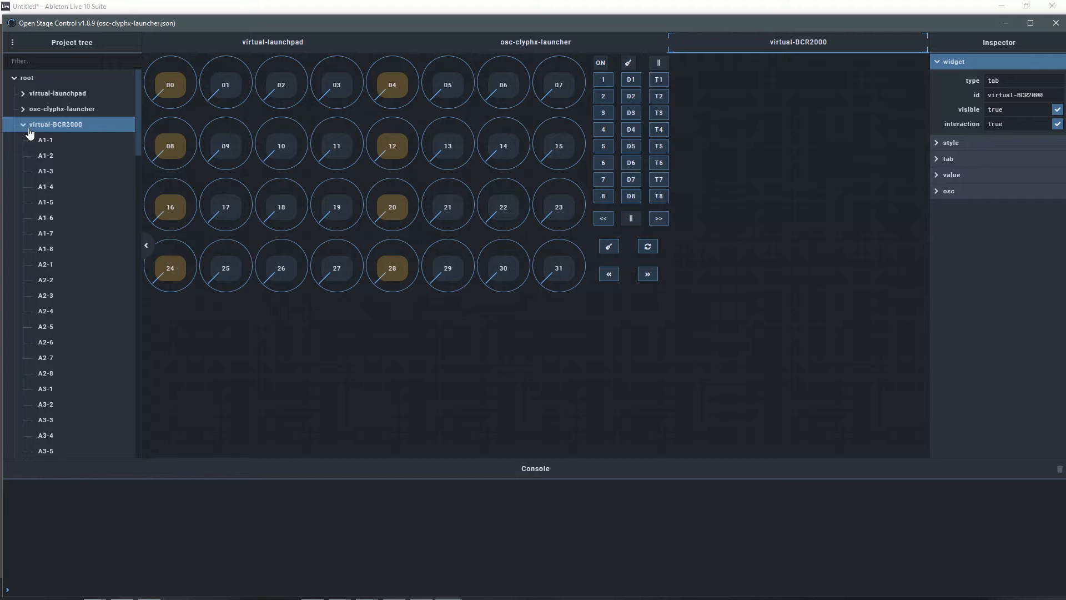
click(23, 125)
click(565, 48)
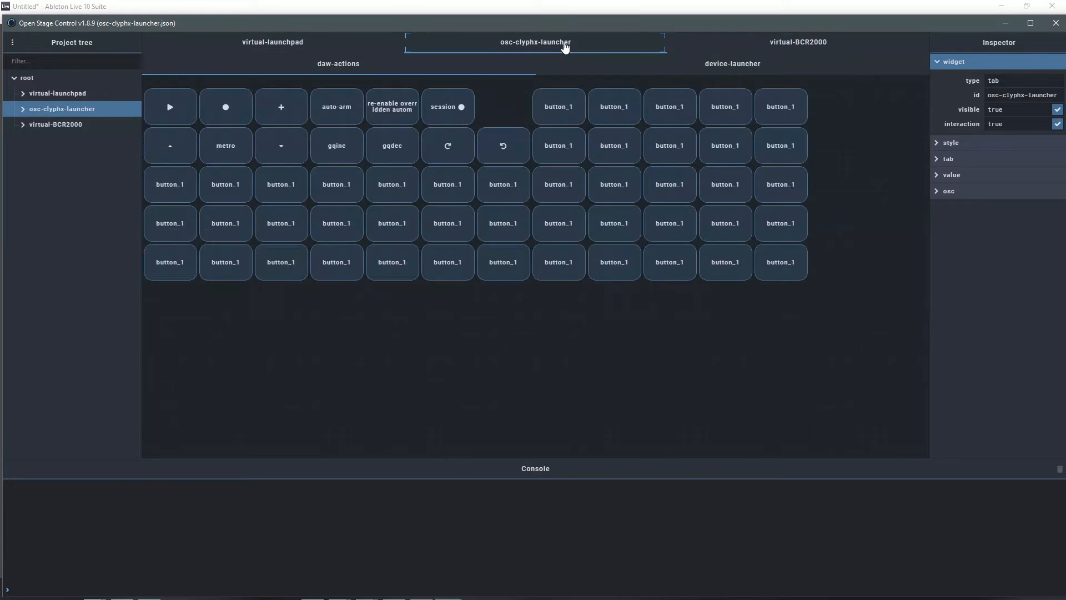
click(761, 42)
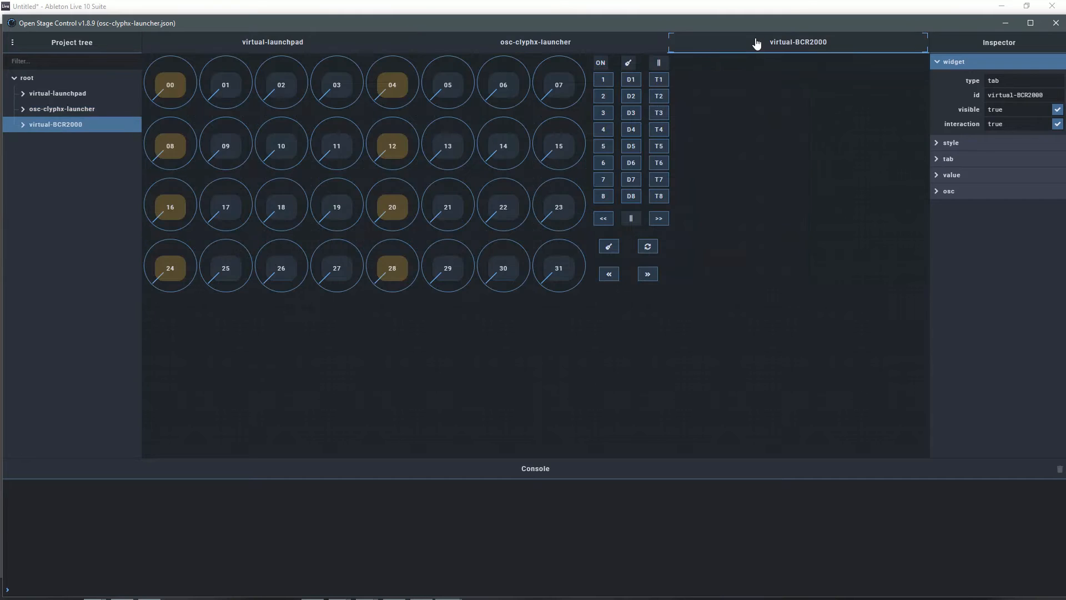
Add a knob widget in the empty area below the existing controls on the virtual-BCR2000 page.
right_click(568, 369)
mouse_move(644, 453)
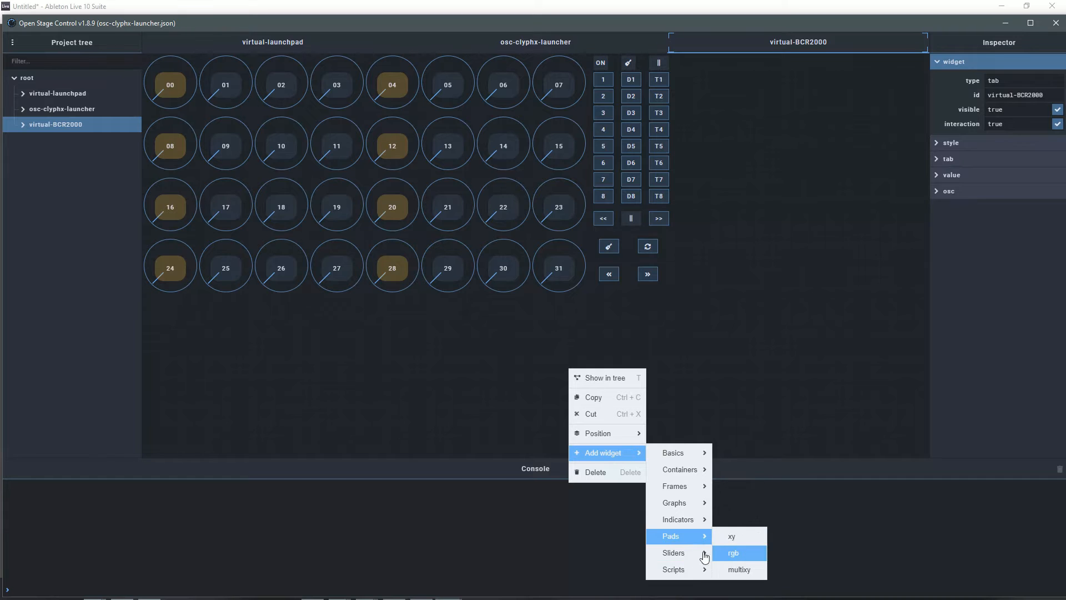
mouse_move(704, 554)
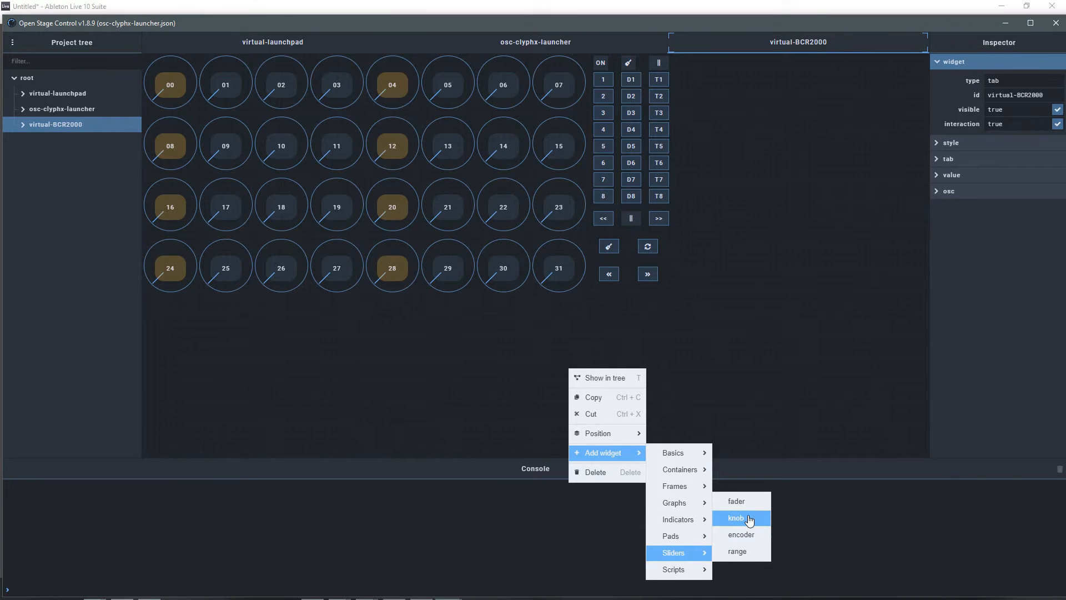
click(749, 520)
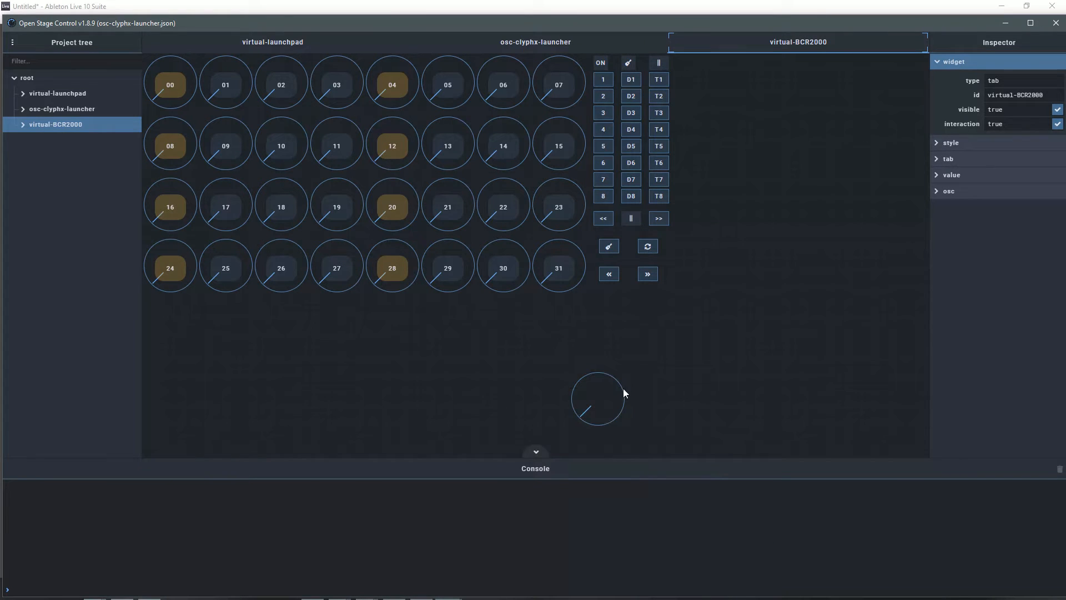
Inspect the new knob's style and geometry properties, and move the knob slightly upward.
click(597, 376)
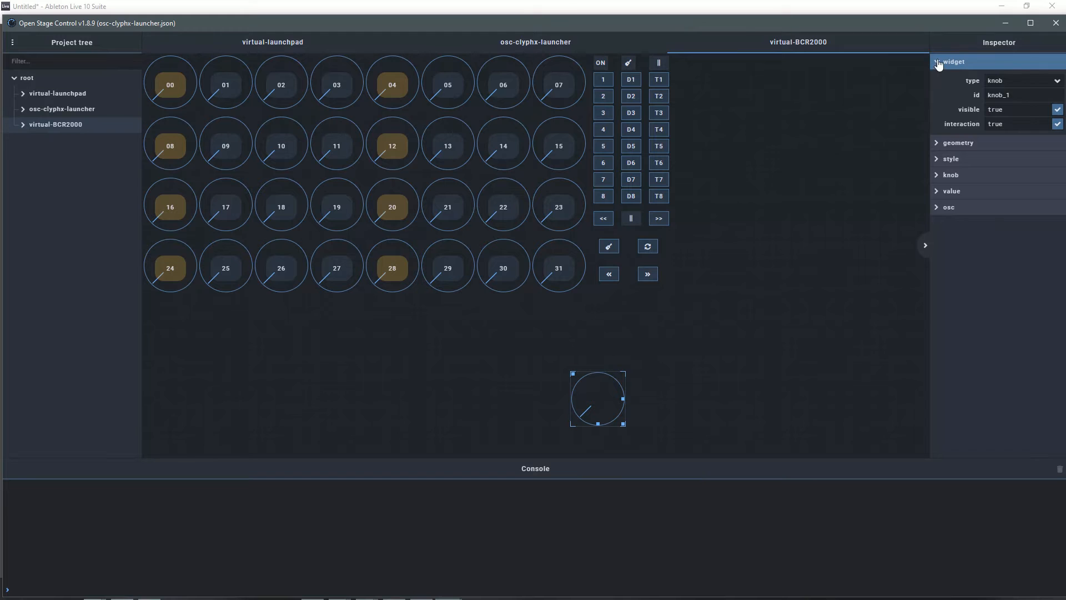
click(939, 159)
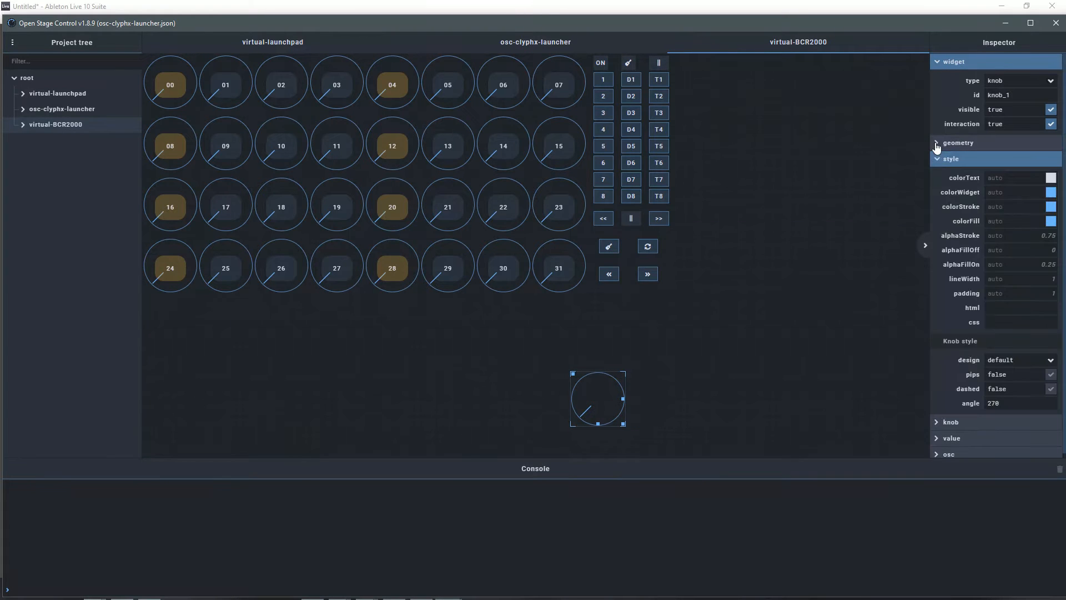
click(938, 143)
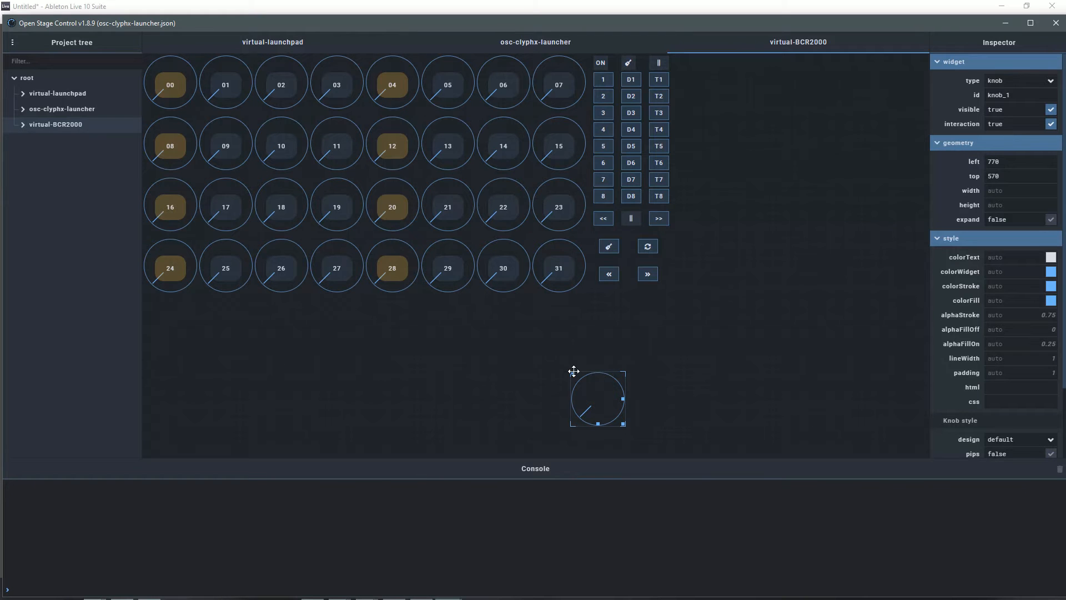
drag(573, 362, 577, 344)
click(935, 141)
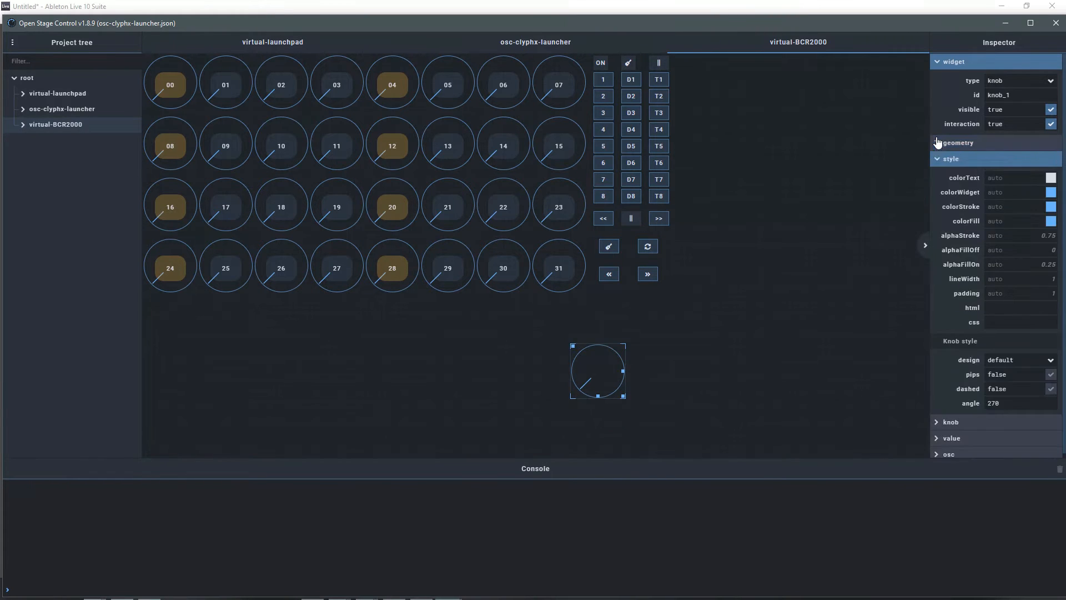
Set the new knob's colorWidget to a light purple.
click(1051, 193)
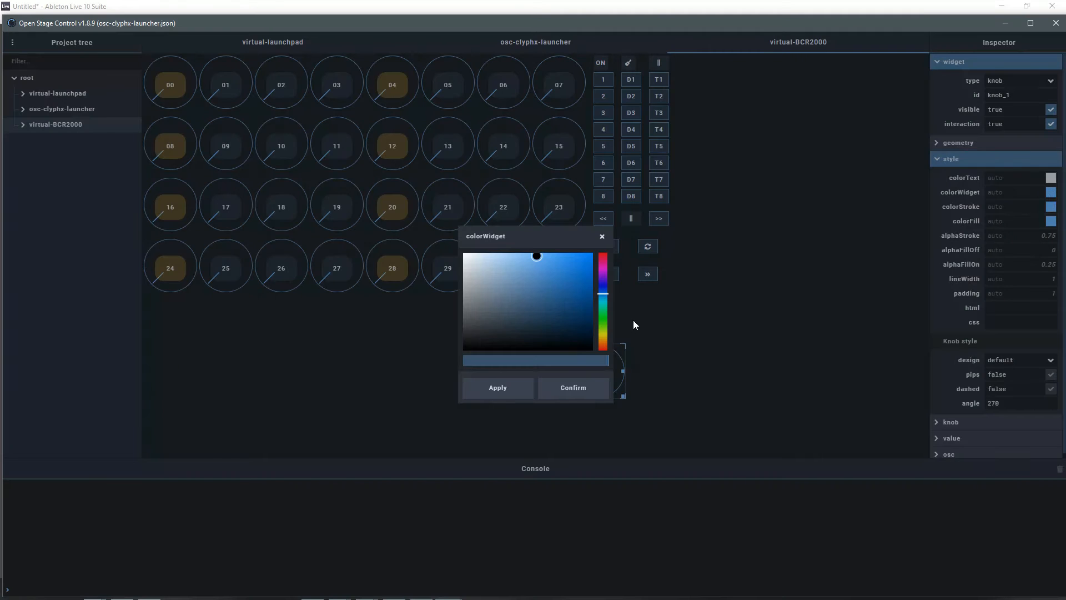
click(604, 275)
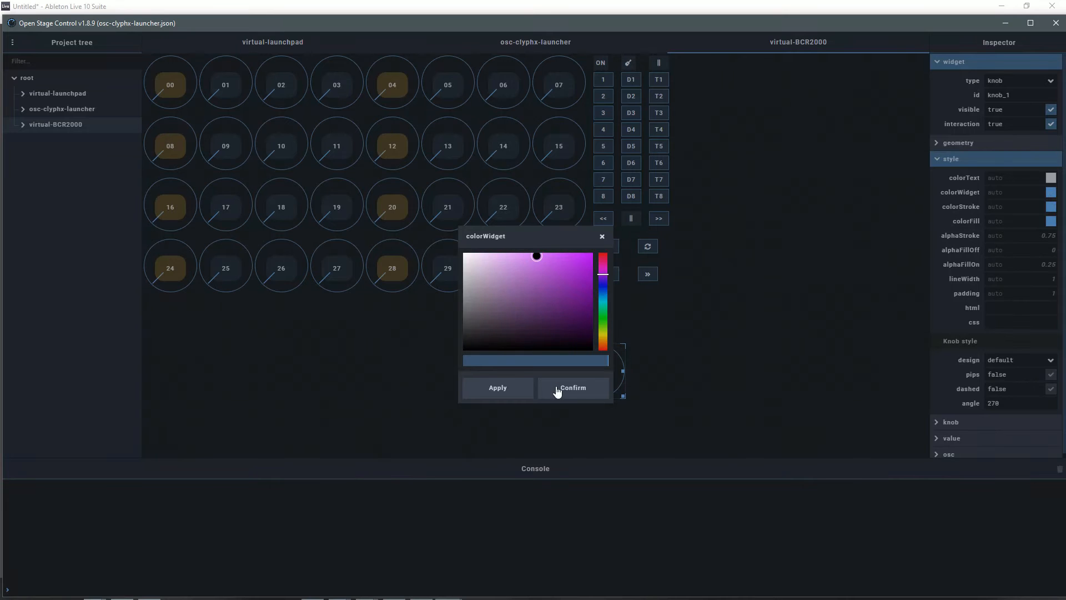
click(557, 391)
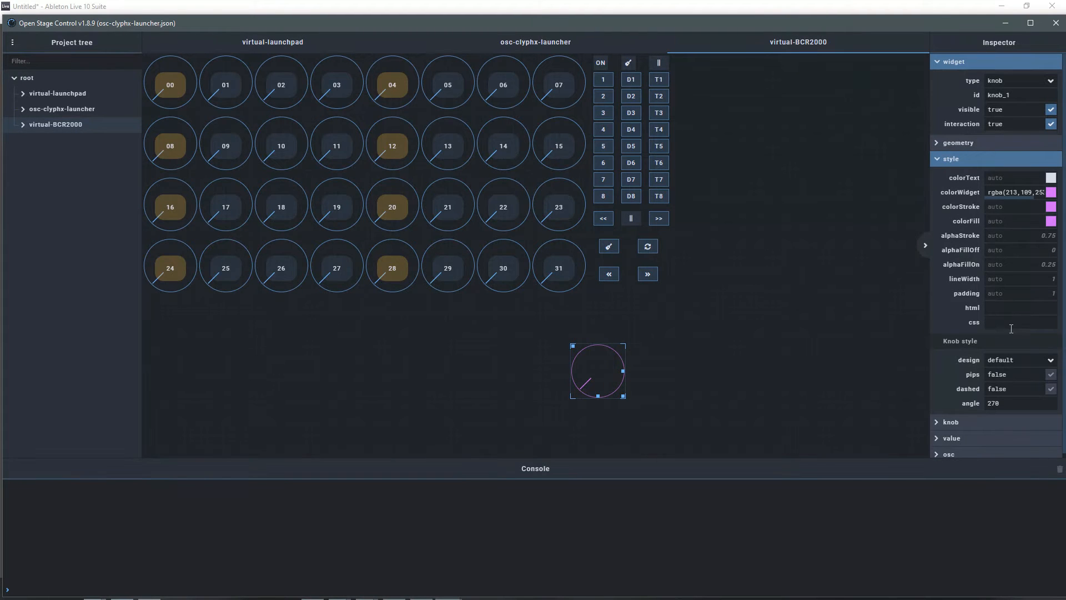
click(939, 162)
Examine the new knob's behaviour properties, including the mode options vertical, circular and snap, and its value and osc properties.
click(938, 176)
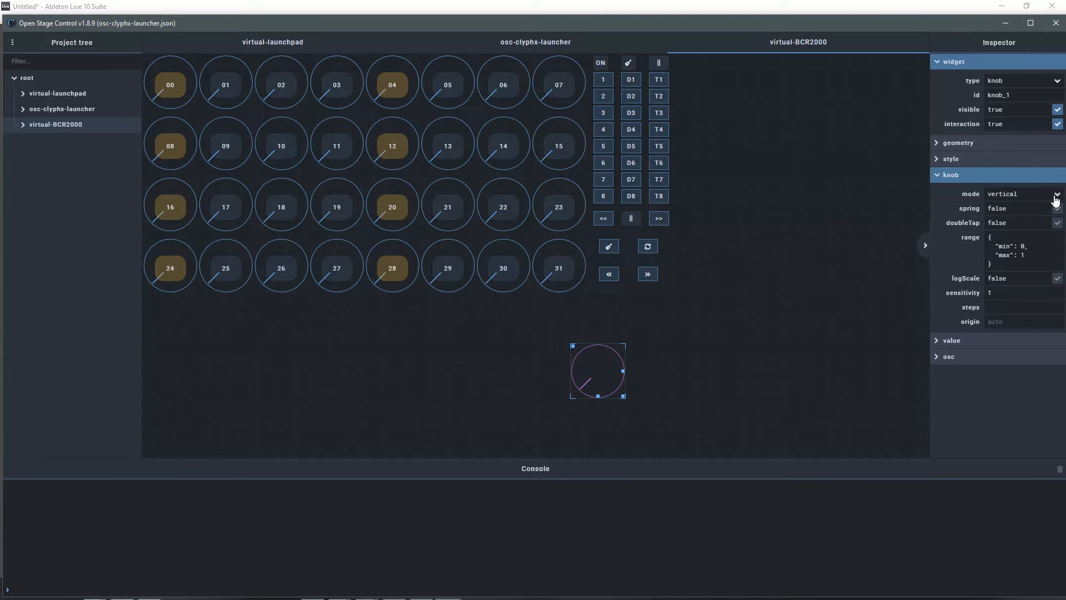
click(1056, 199)
click(1056, 199)
click(1056, 199)
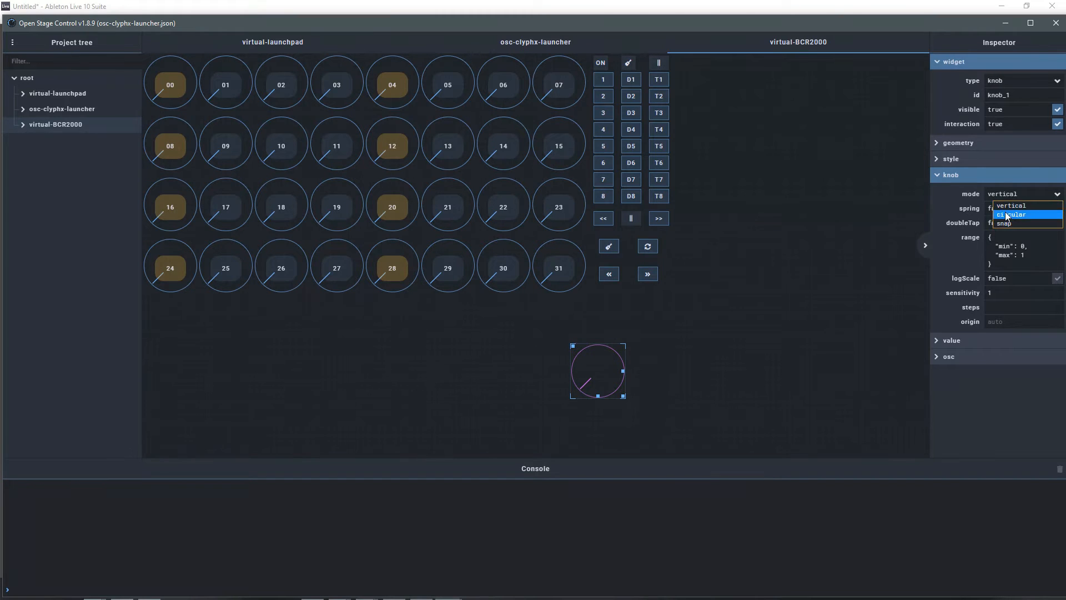
click(951, 188)
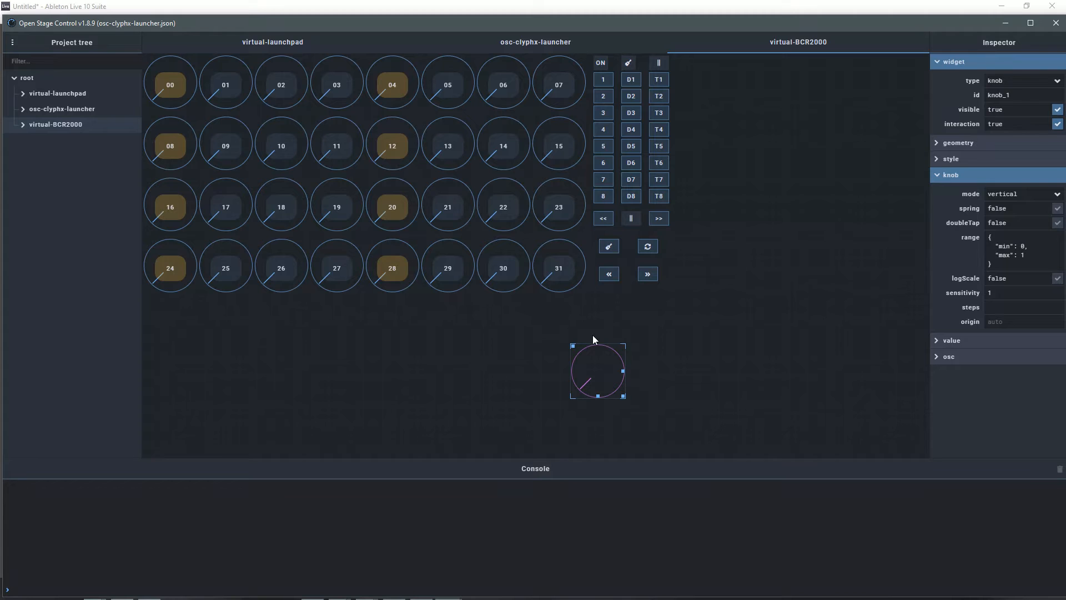
click(934, 174)
click(939, 191)
click(939, 191)
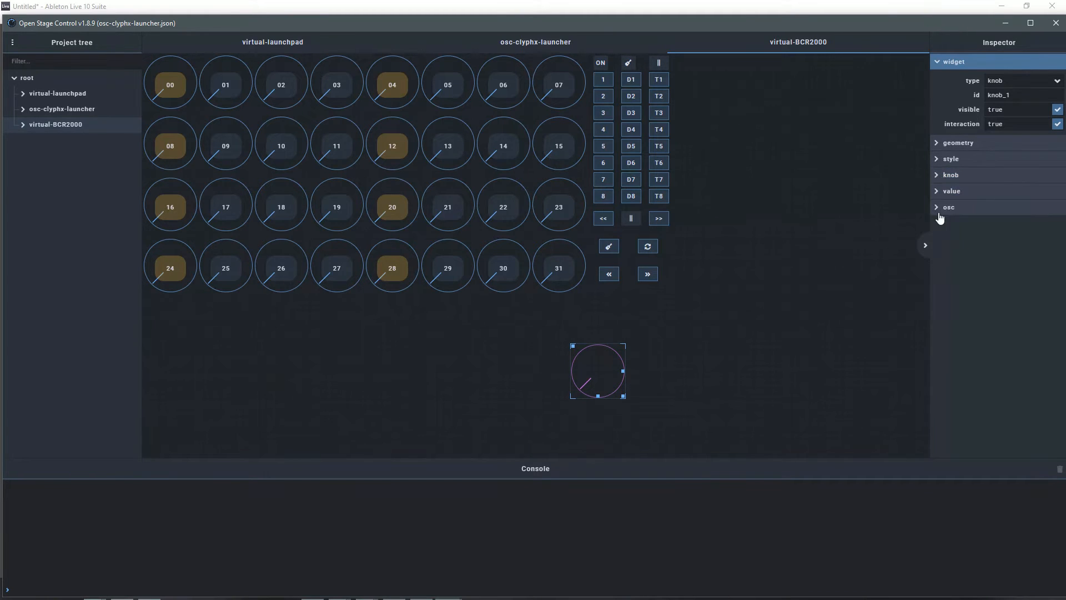
click(940, 209)
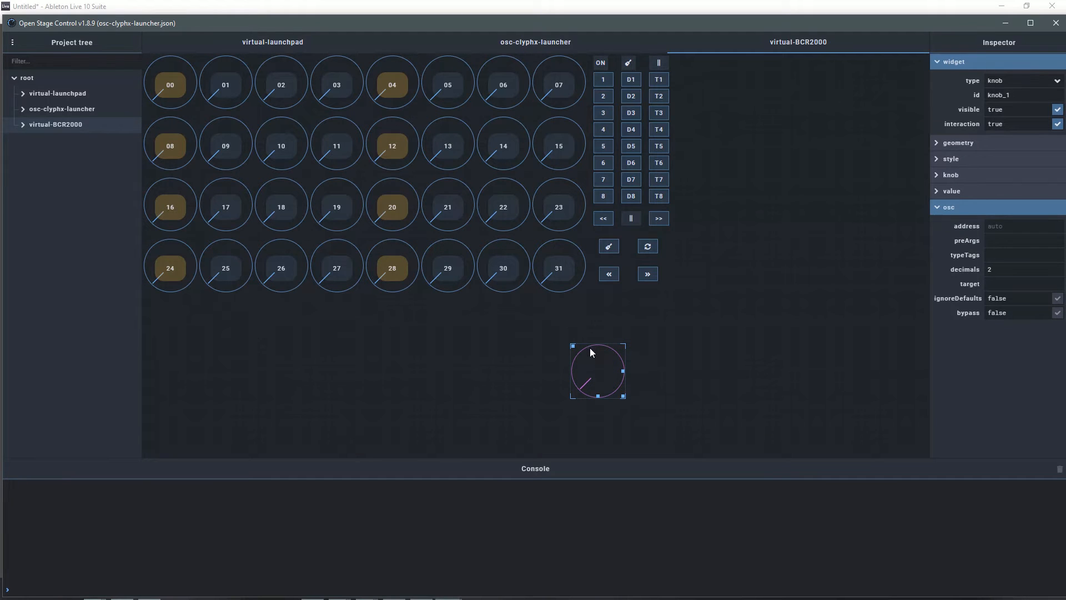
Delete the purple knob from the virtual-BCR2000 page.
scroll(587, 345, up, 1)
key(Delete)
Select knob 13 and examine its OSC address, preArgs and target.
click(450, 119)
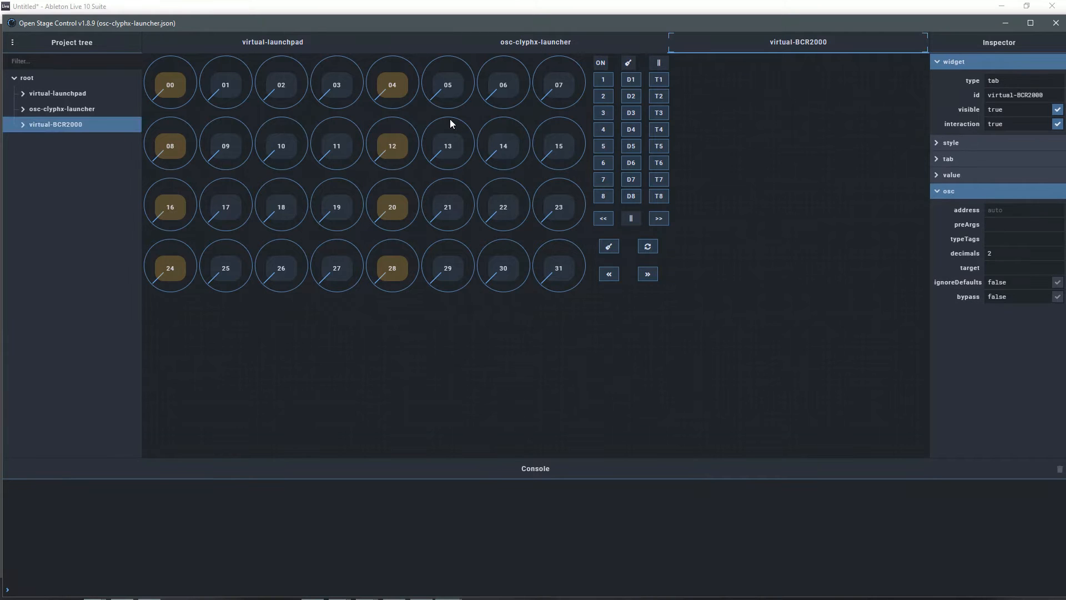
click(450, 118)
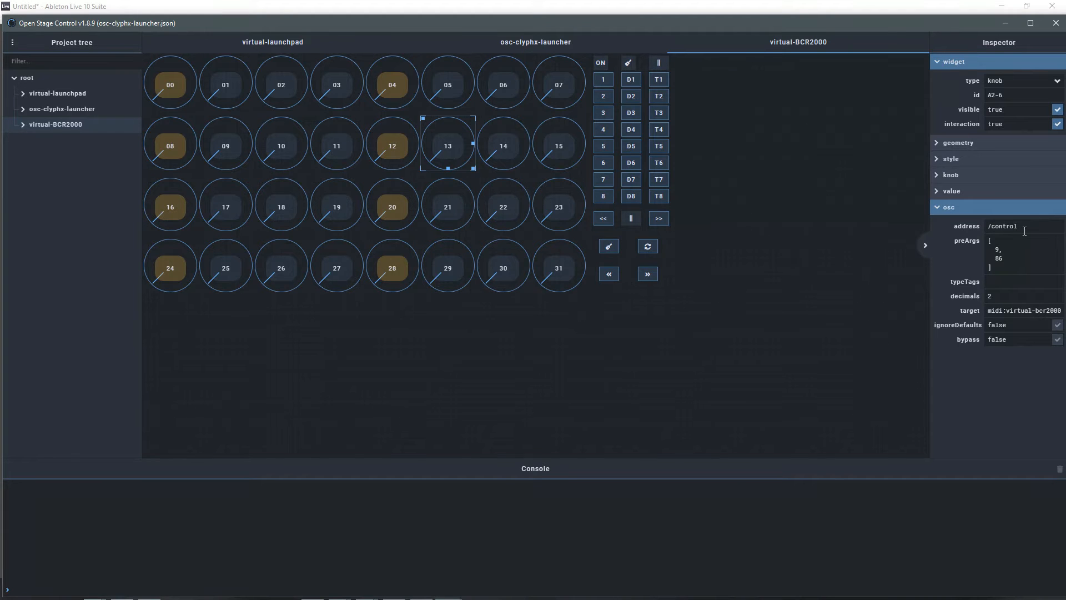
Start a new session, accepting the loss of unsaved changes.
click(13, 42)
mouse_move(72, 63)
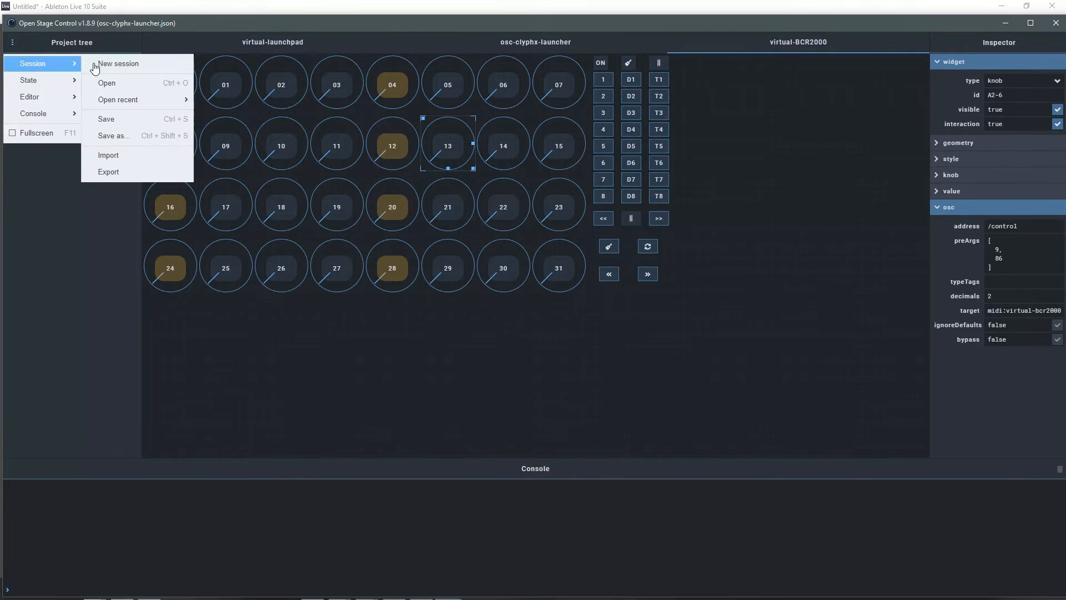
click(135, 65)
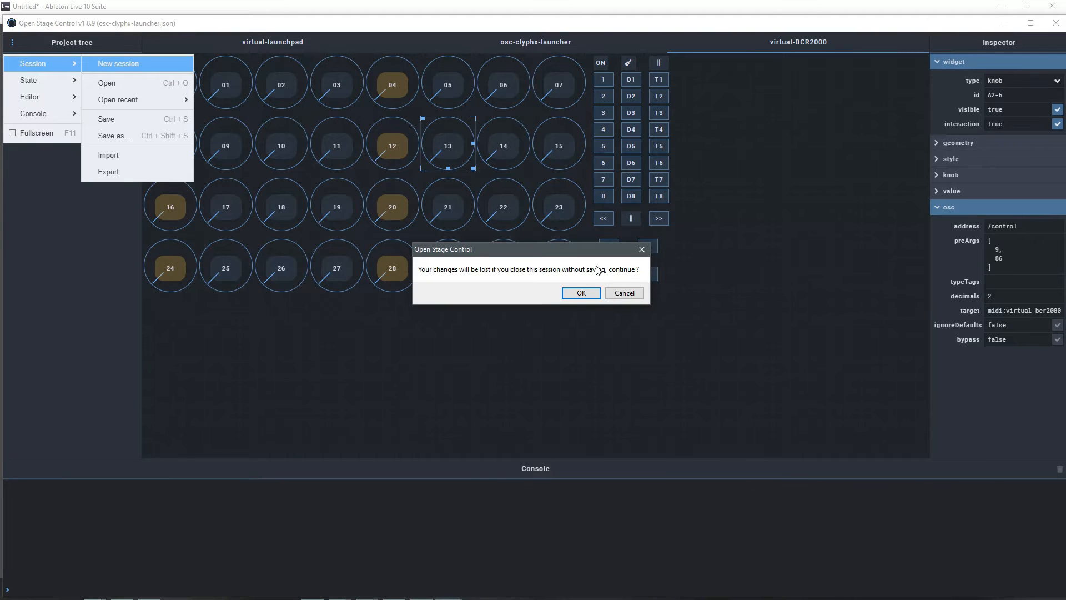
click(586, 291)
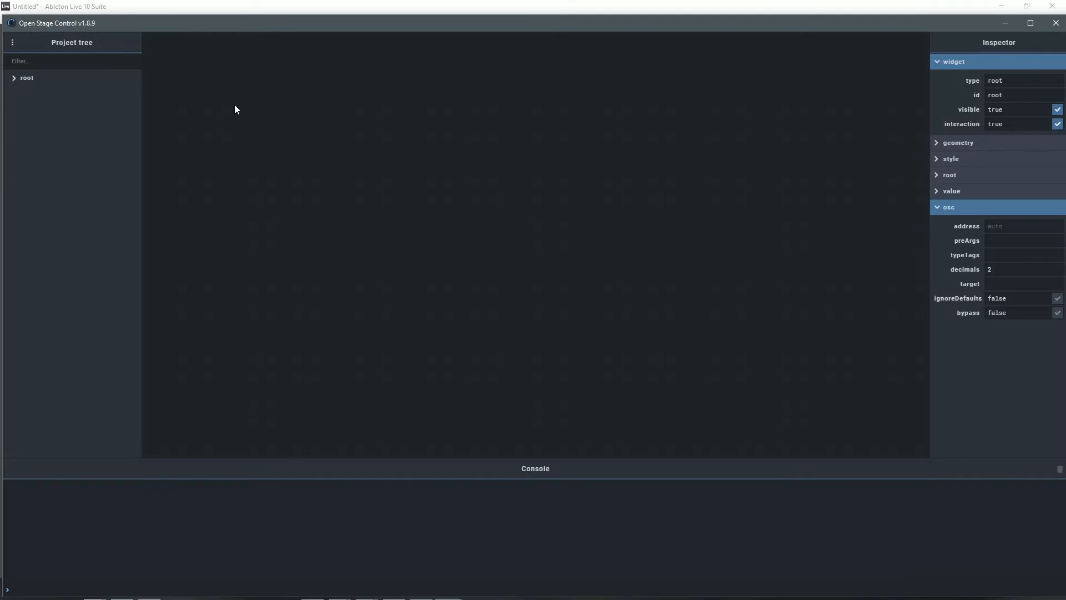
click(245, 98)
right_click(198, 89)
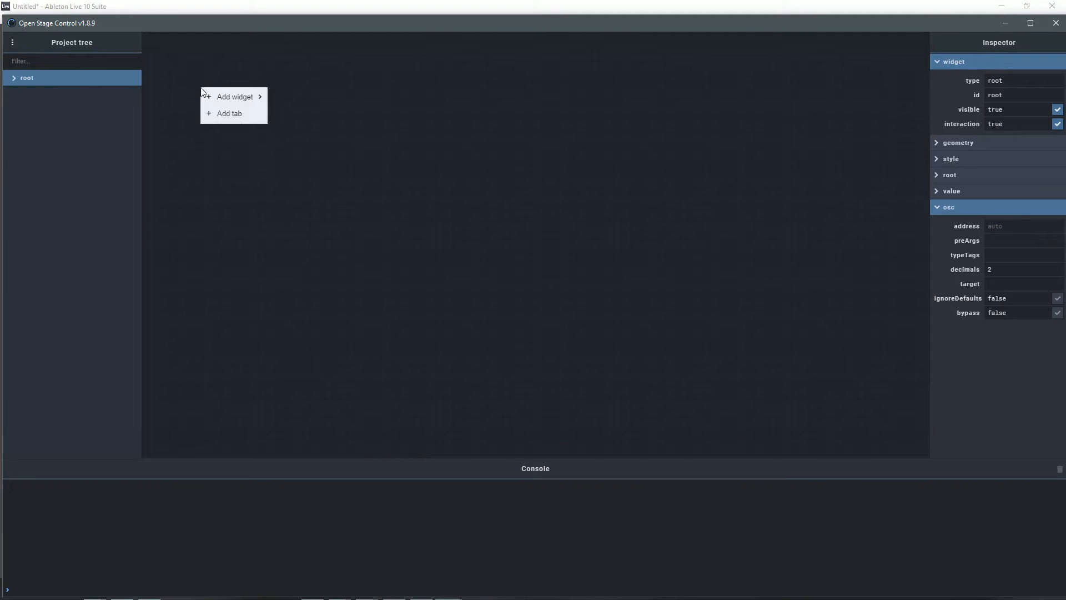
In Ableton Live, delete all existing MIDI mappings and map track 1 MIDI's first clip slot to CC 1 on channel 9.
mouse_move(233, 97)
click(247, 10)
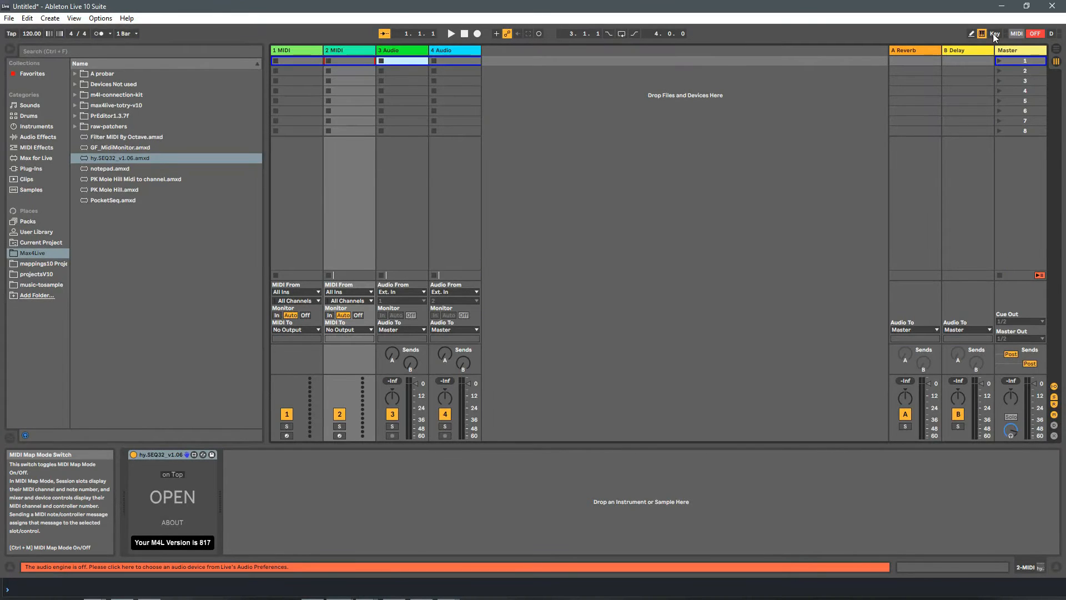
click(1017, 34)
ctrl+click(62, 83)
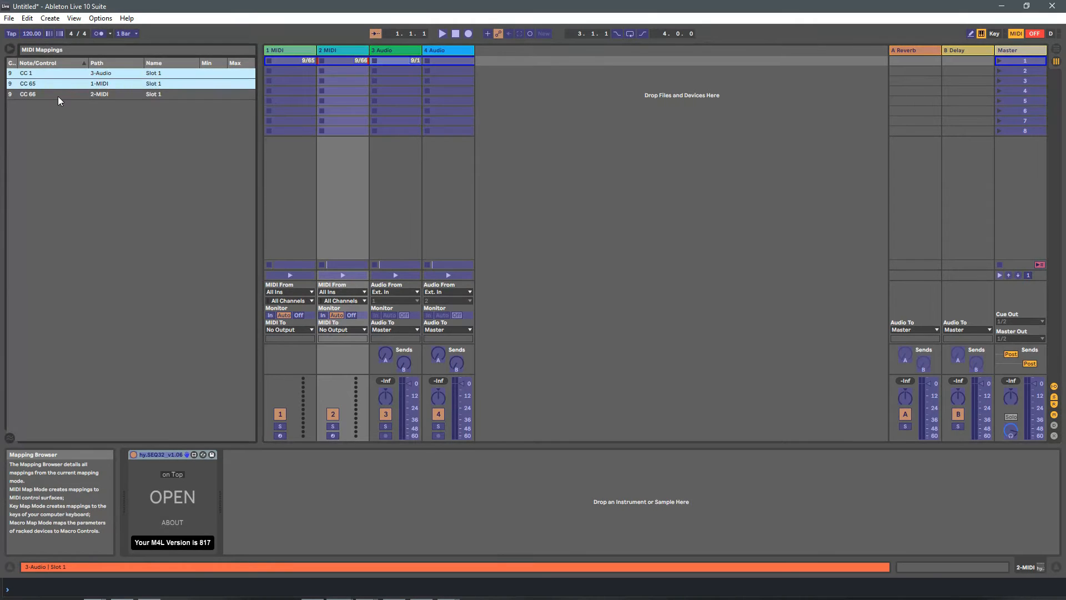
ctrl+click(58, 96)
key(Delete)
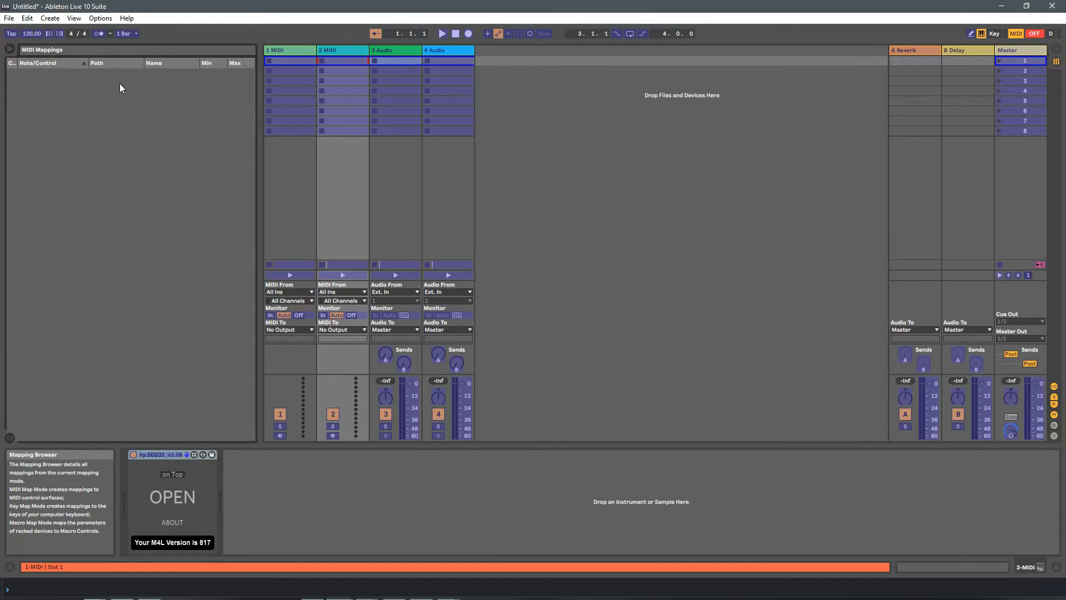
click(270, 60)
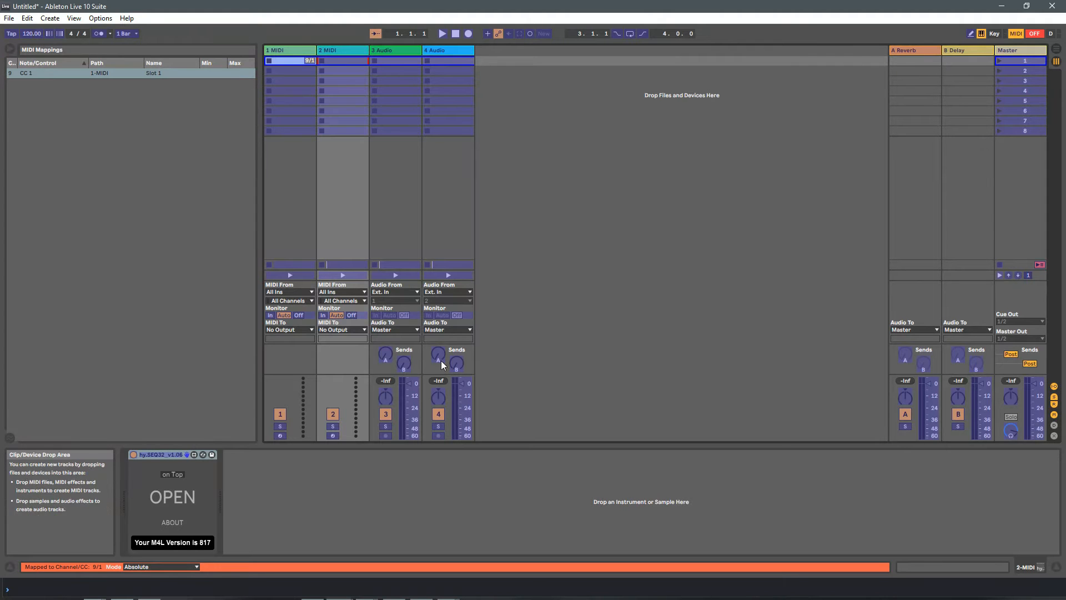
click(1017, 34)
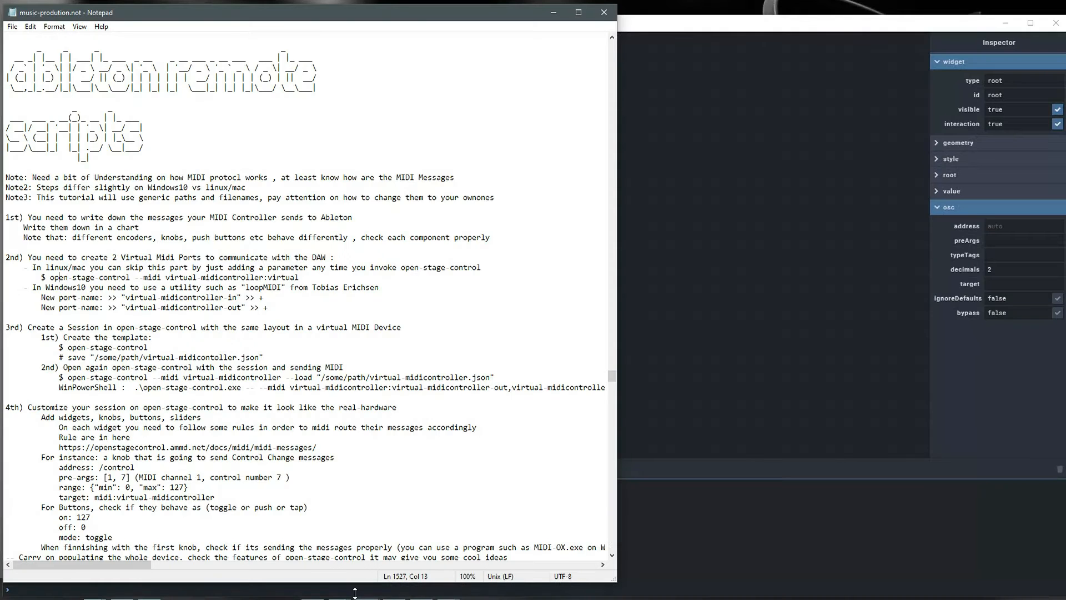
Review the setup steps in the Notepad notes and add a knob widget to the empty Open Stage Control canvas.
scroll(226, 278, down, 1)
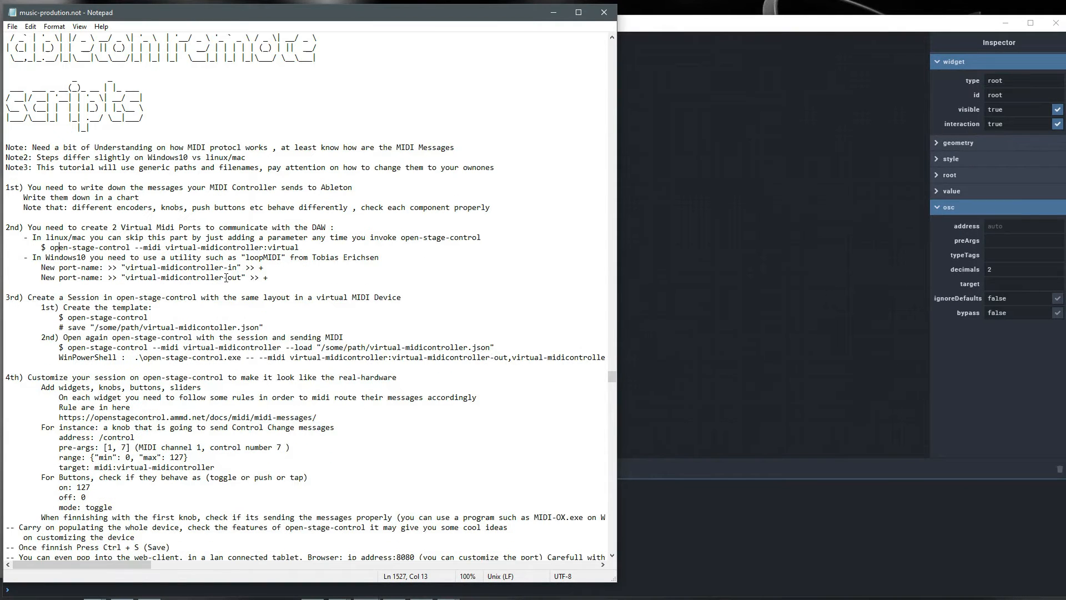
scroll(226, 278, down, 1)
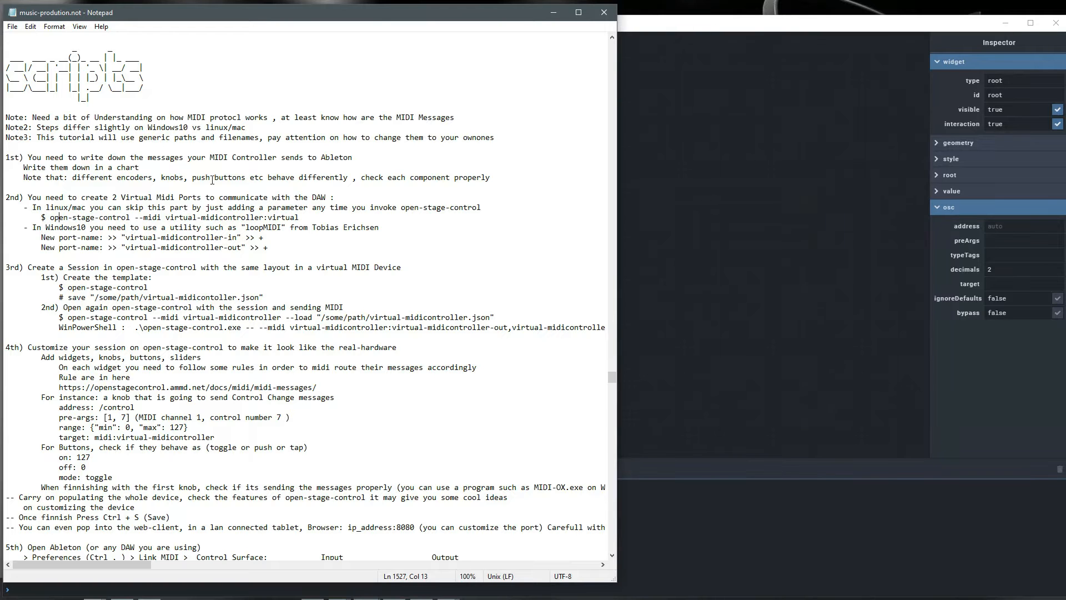
scroll(213, 180, down, 3)
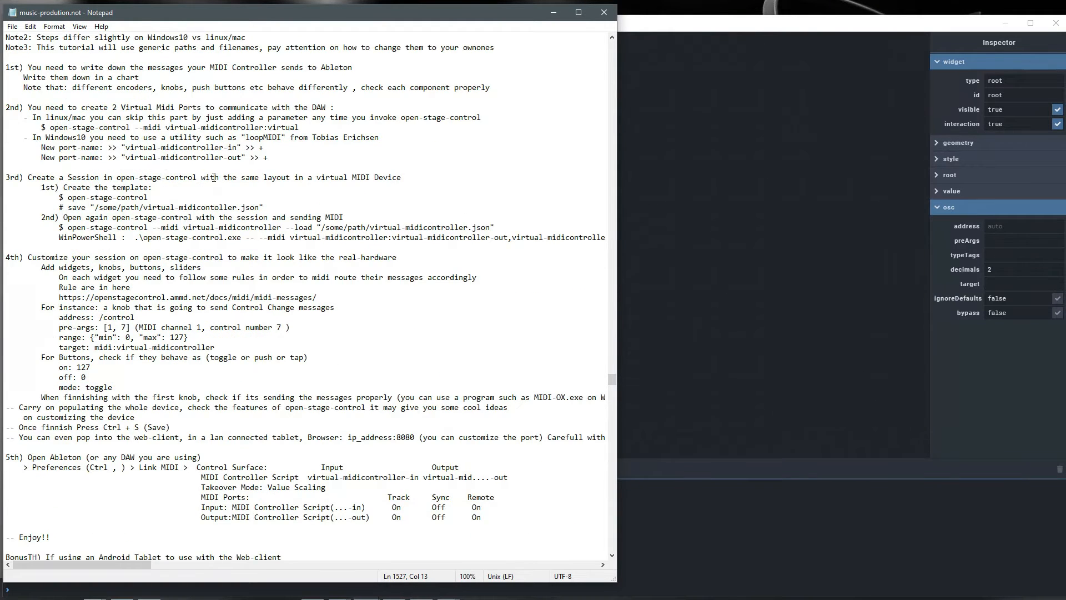
scroll(214, 177, down, 2)
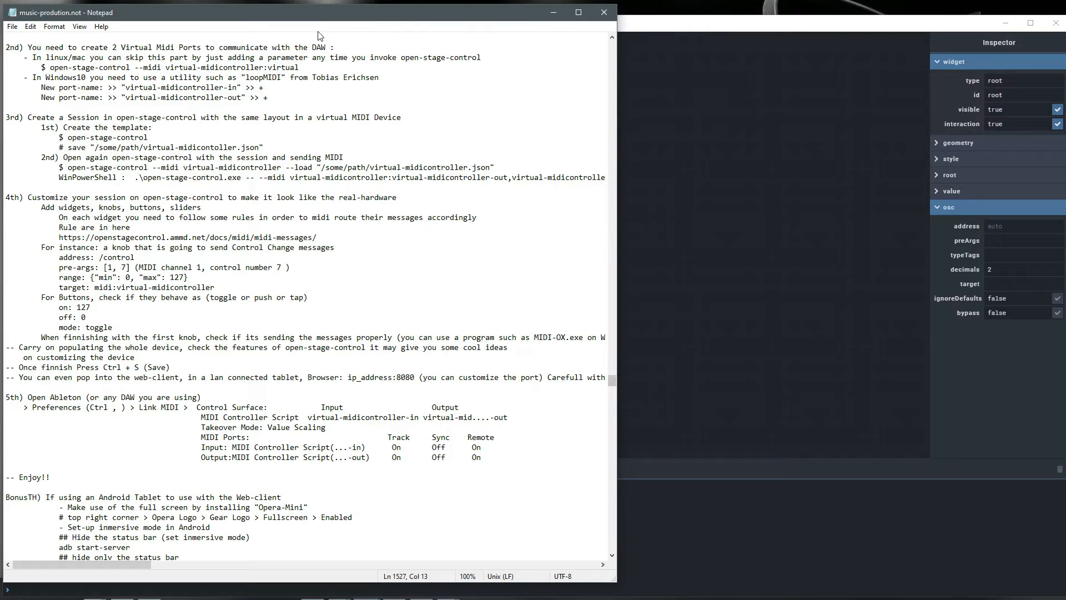
click(669, 75)
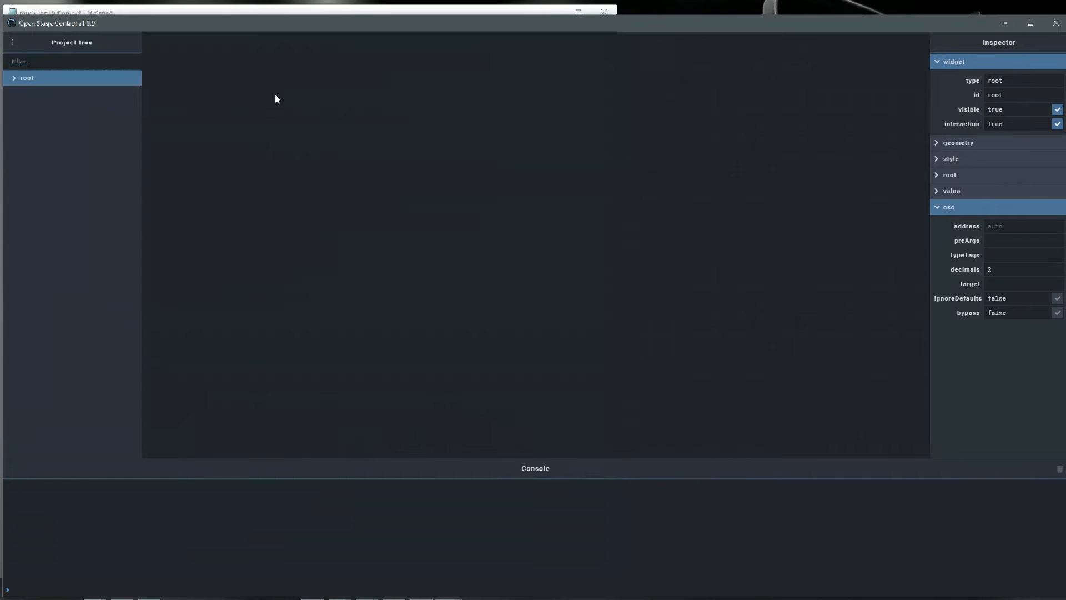
right_click(230, 104)
mouse_move(248, 109)
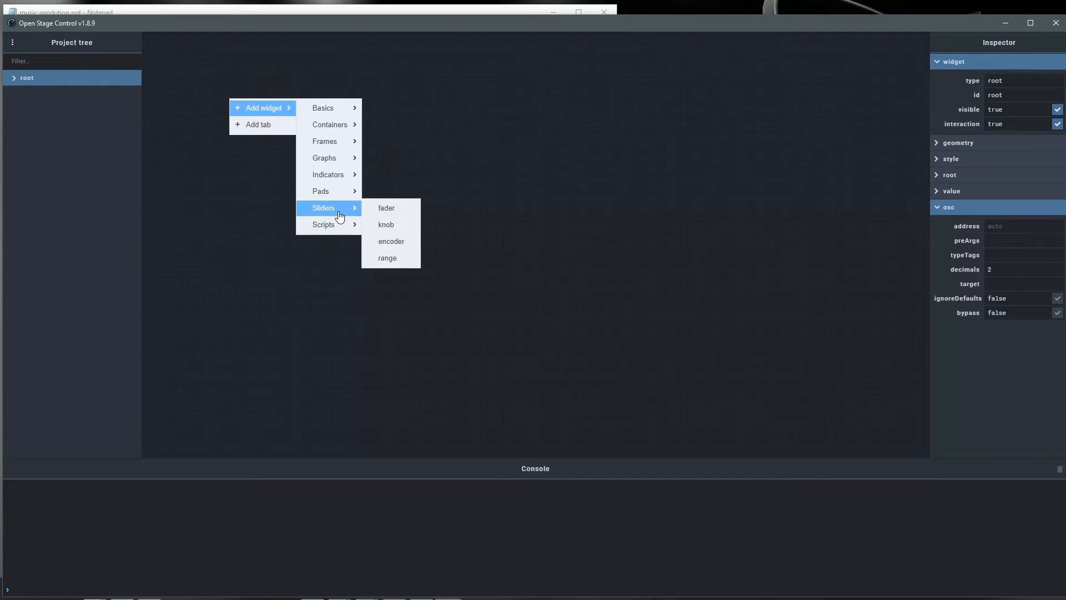
click(383, 224)
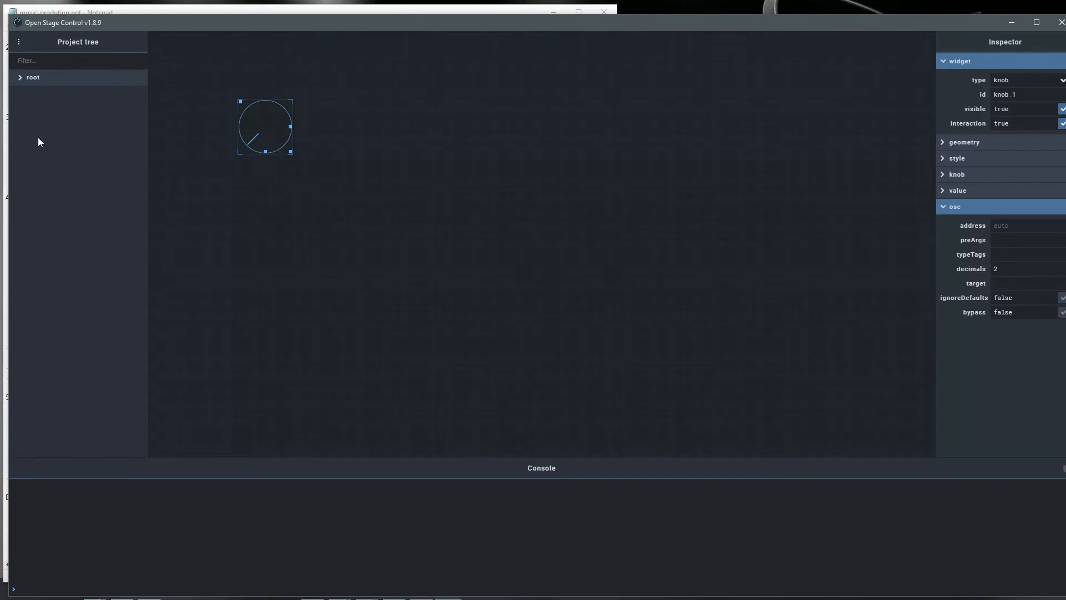
Place Open Stage Control beside the Notepad notes and review the rules for routing widgets' MIDI messages.
key(super+Right)
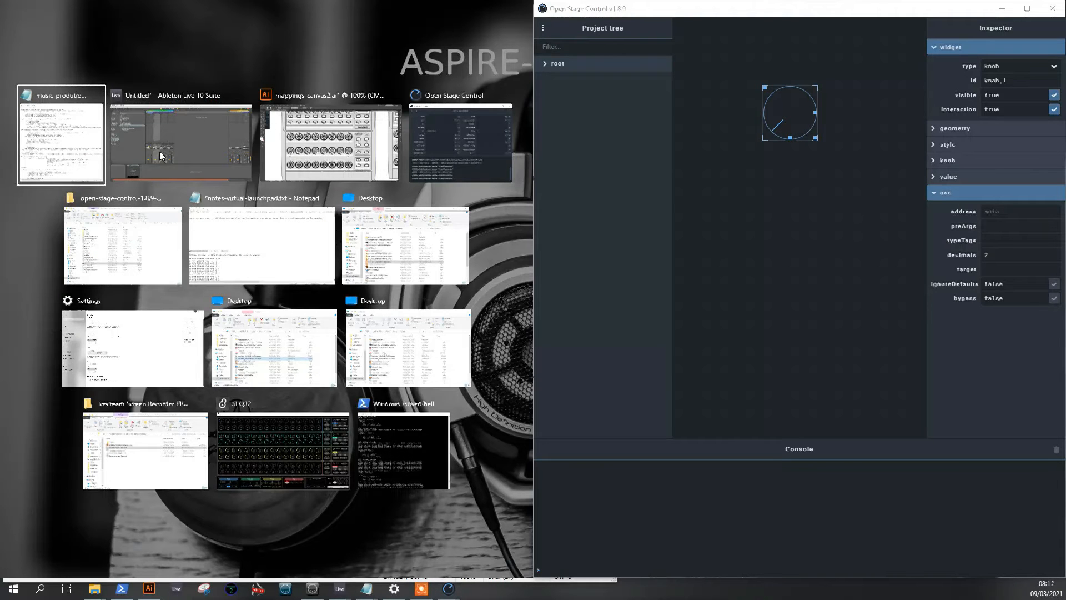
click(74, 151)
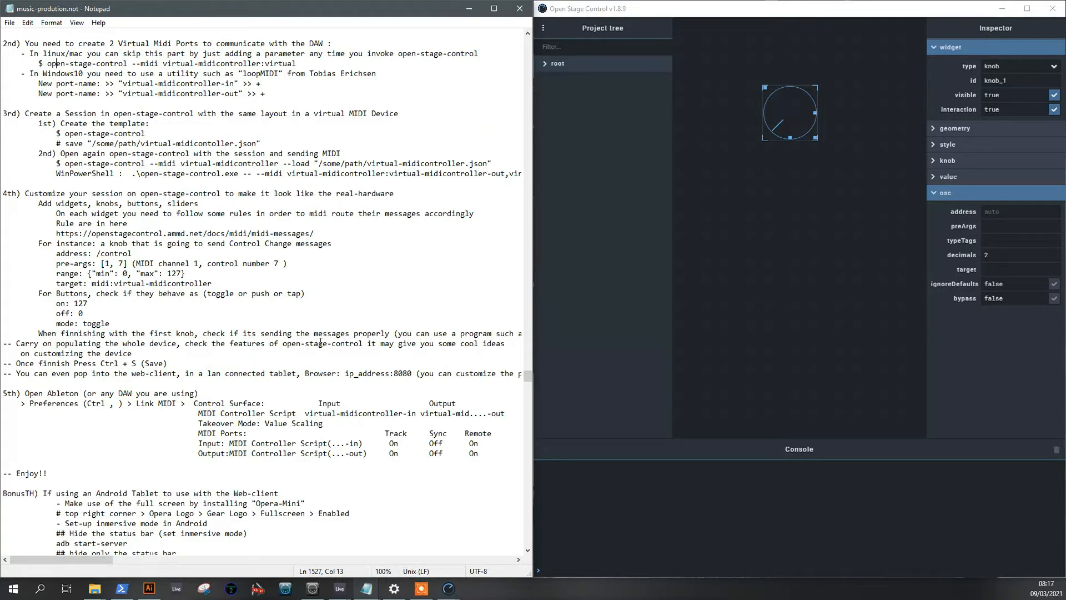
scroll(320, 343, up, 3)
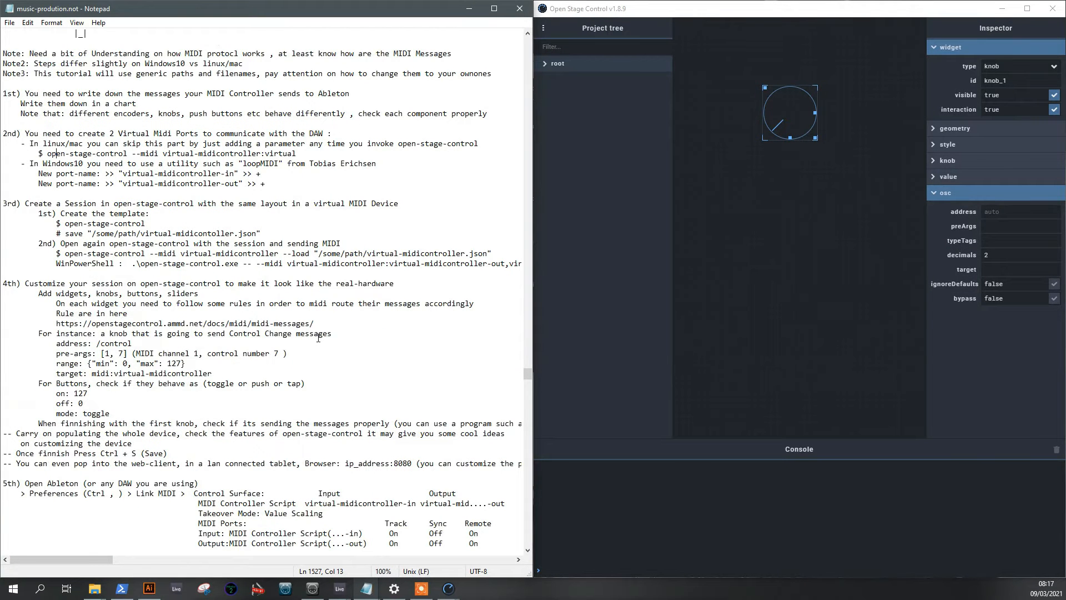
scroll(318, 338, down, 1)
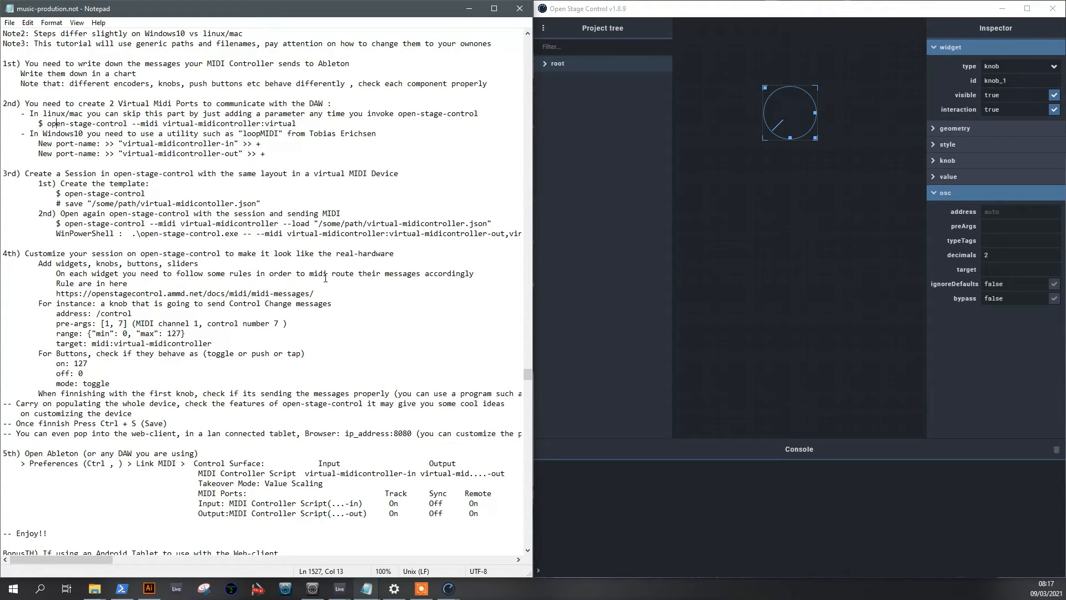
mouse_move(315, 298)
mouse_down()
mouse_move(93, 305)
mouse_move(49, 293)
mouse_move(314, 295)
mouse_up()
click(49, 293)
click(315, 293)
scroll(275, 259, down, 1)
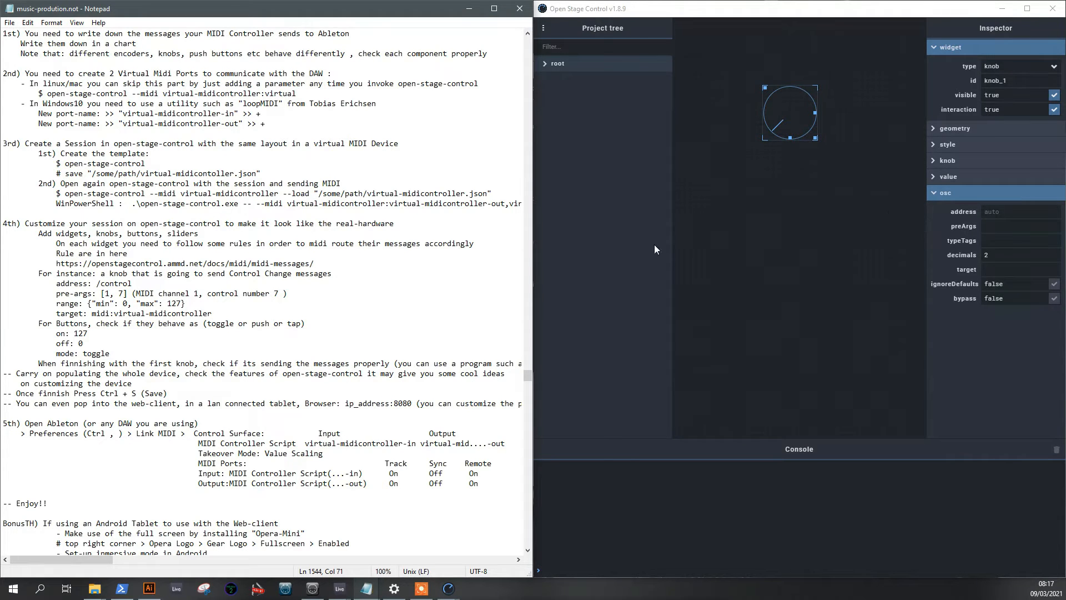
Configure the knob with OSC address /control, preArgs [9, 1] and a range maximum of 127.
click(995, 212)
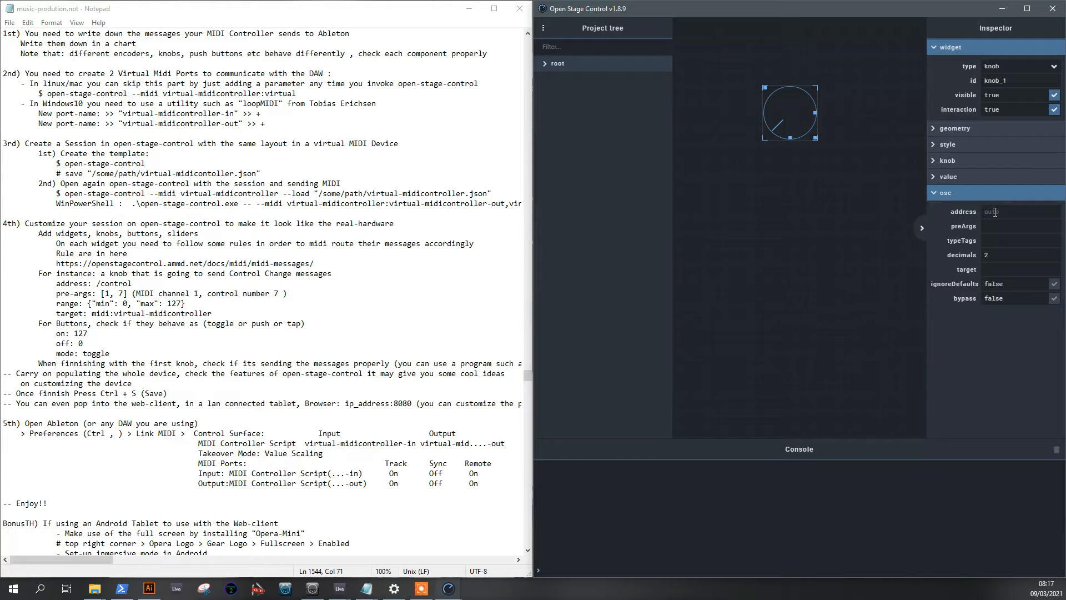
text(/control)
key(Tab)
text([)
text(1])
click(937, 162)
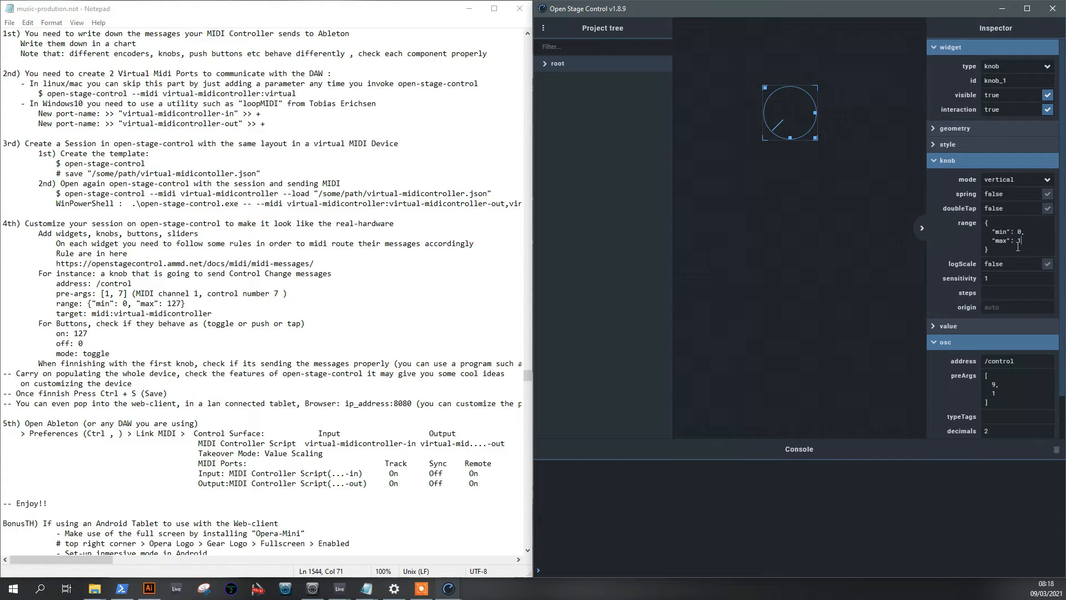
text(27)
Add a button widget to the canvas below the knob.
click(749, 180)
right_click(753, 179)
mouse_move(772, 192)
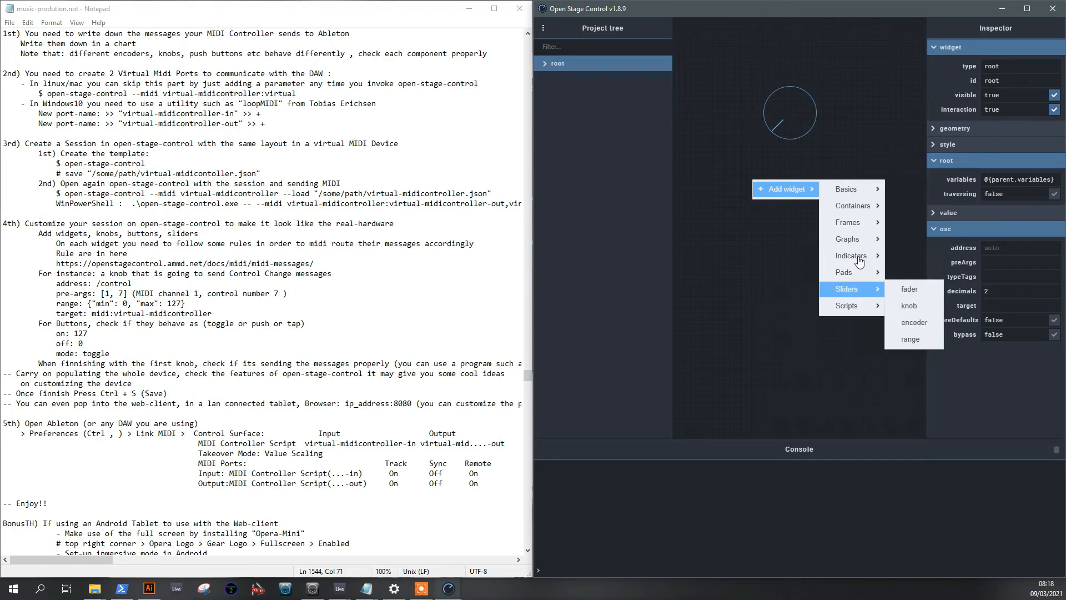
mouse_move(856, 189)
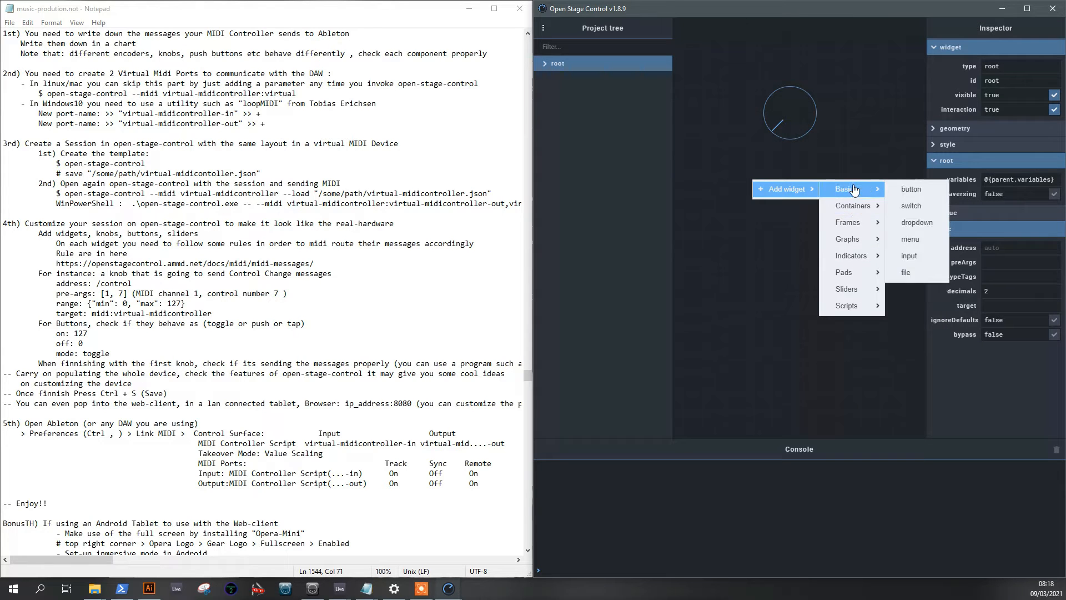
click(905, 190)
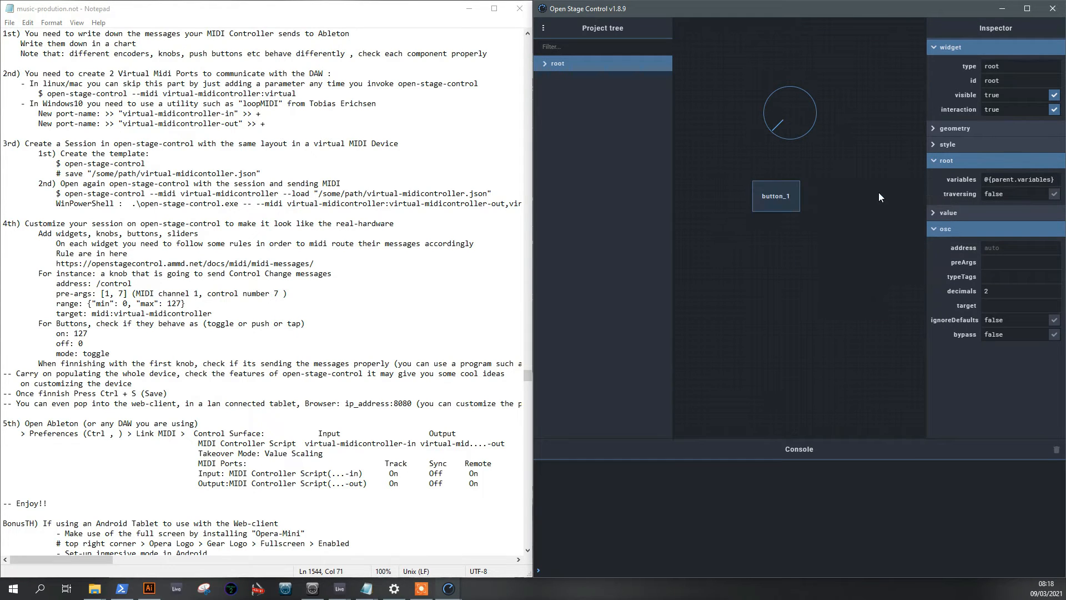
Configure the button with on value 127, OSC address /control and preArgs [1, 7], and toggle it on.
click(778, 191)
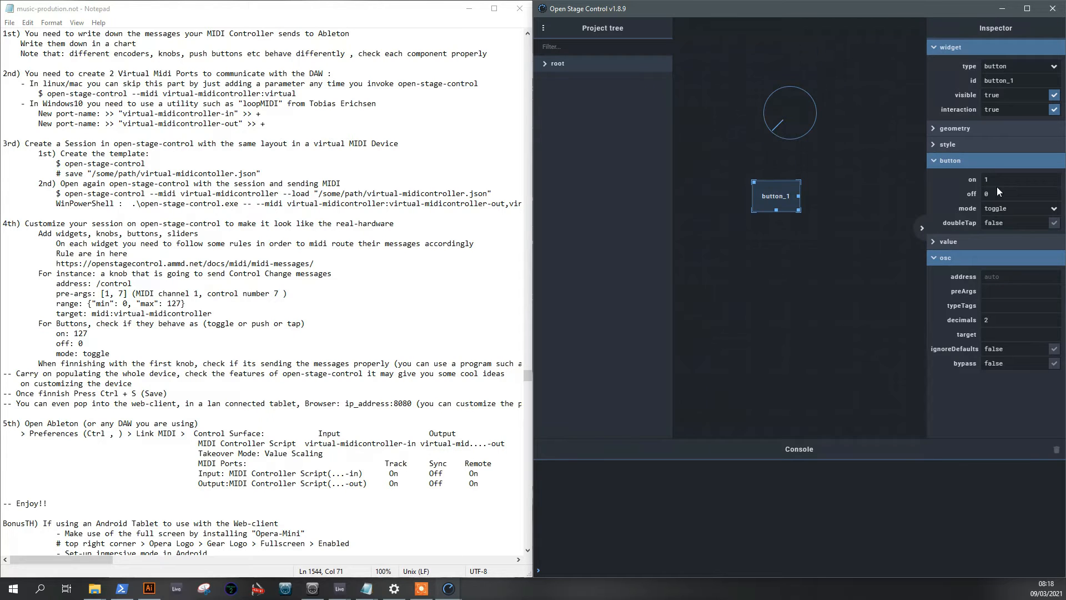
drag(988, 180, 979, 181)
text(127)
text(/co)
text(ntrol)
click(1003, 293)
click(811, 271)
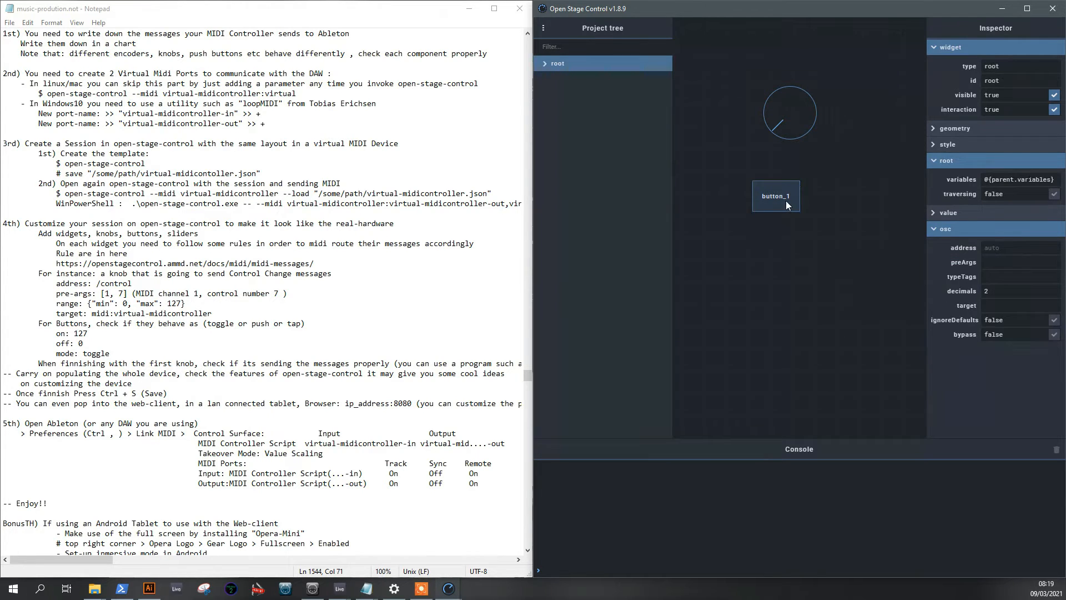
click(786, 185)
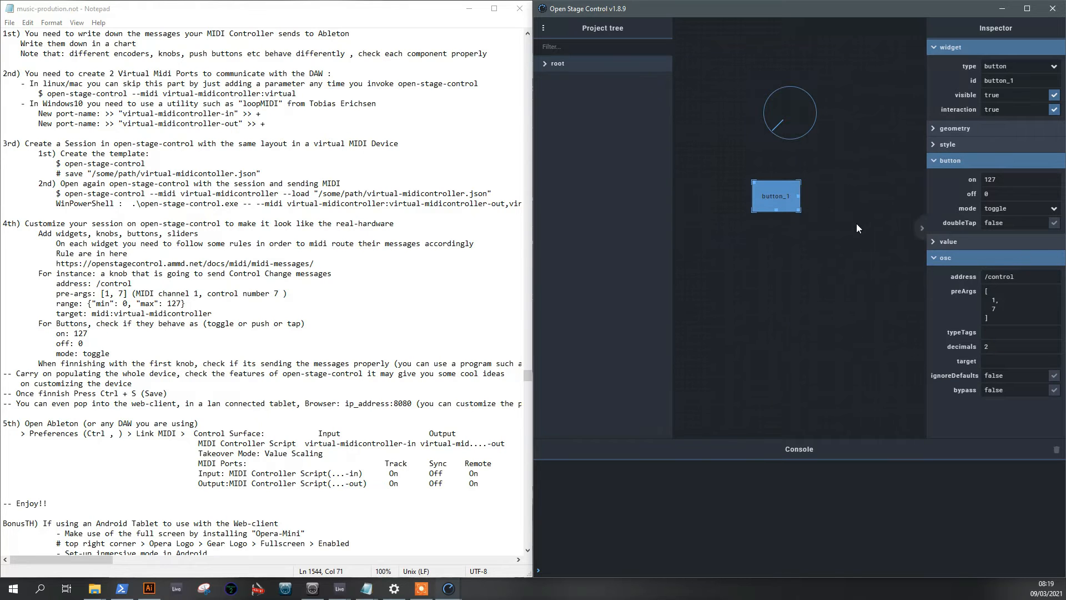
Save the session as basic-open-stage-control-template.json in the user folder.
key(ctrl+s)
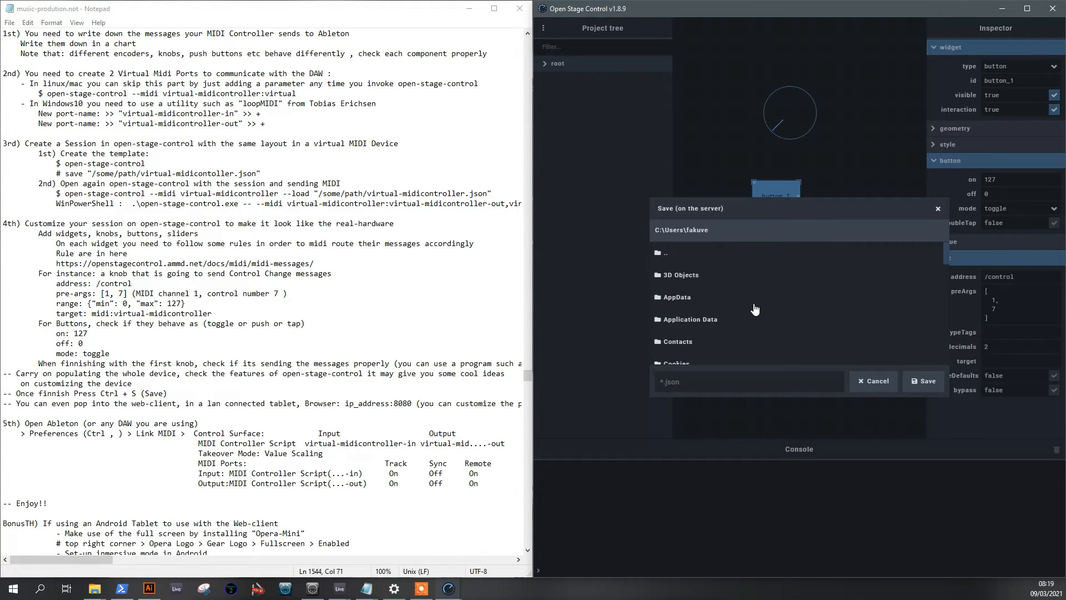
scroll(689, 316, down, 2)
scroll(690, 317, up, 1)
scroll(690, 317, down, 5)
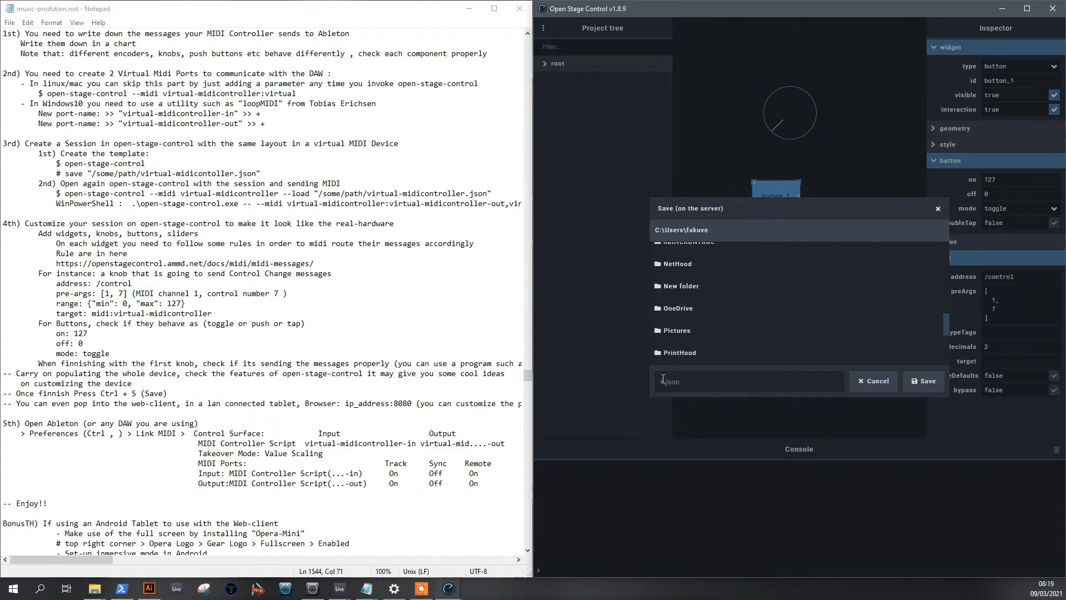
text(basic-open-stage-control-template.j)
text(sn)
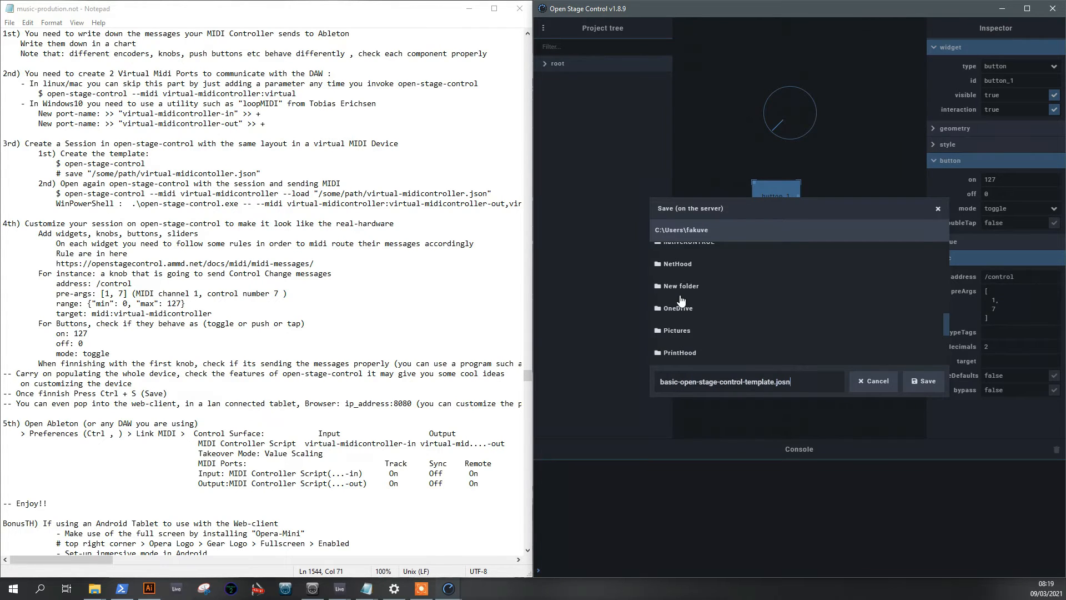
text(on)
key(Return)
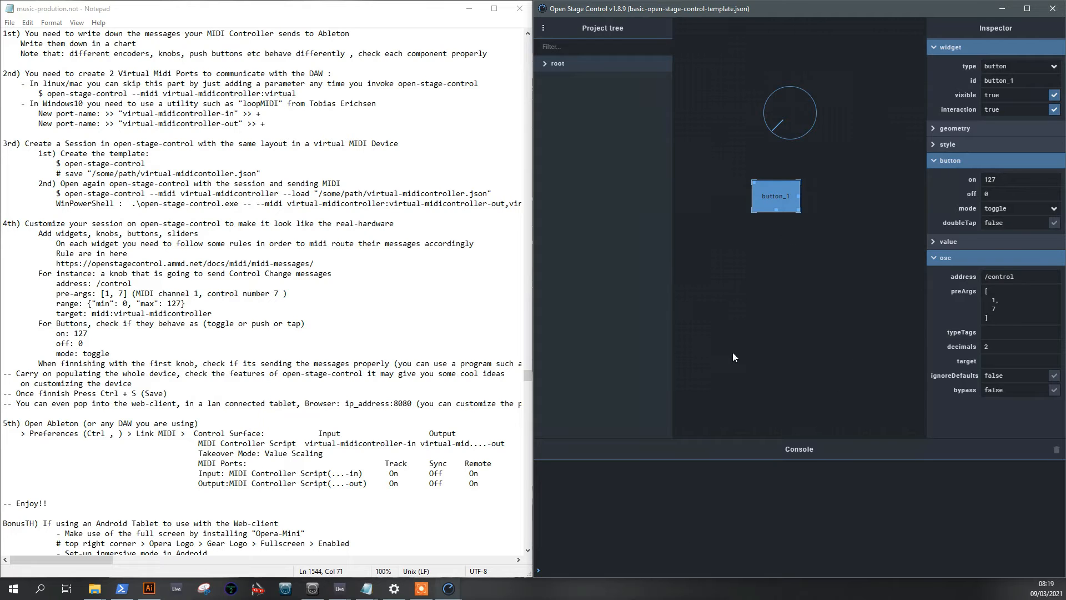
Save the session again and check the knob's range and OSC settings.
key(ctrl+s)
click(793, 133)
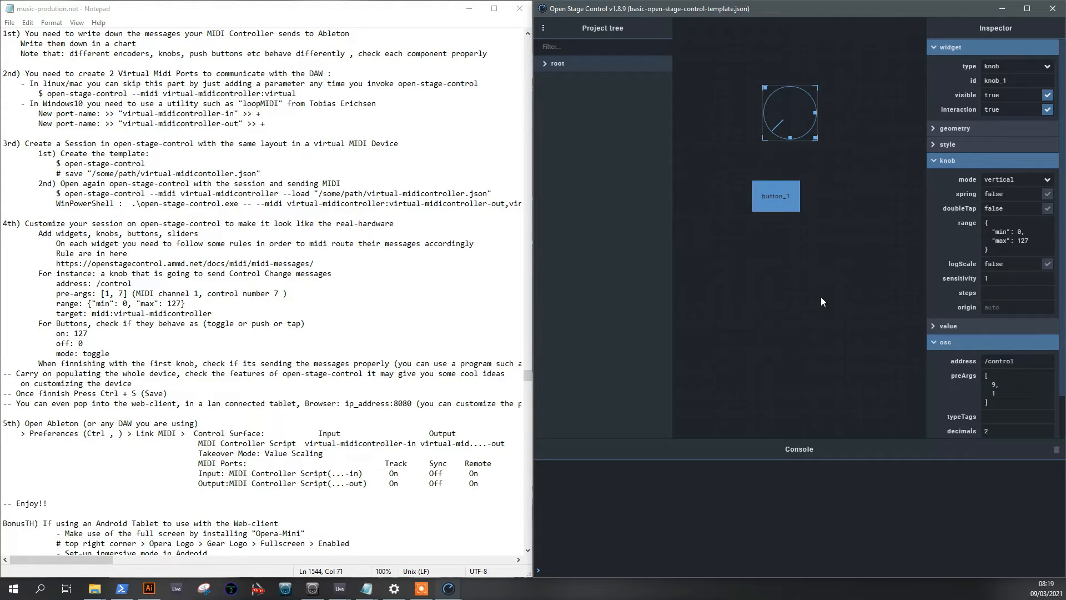
click(798, 275)
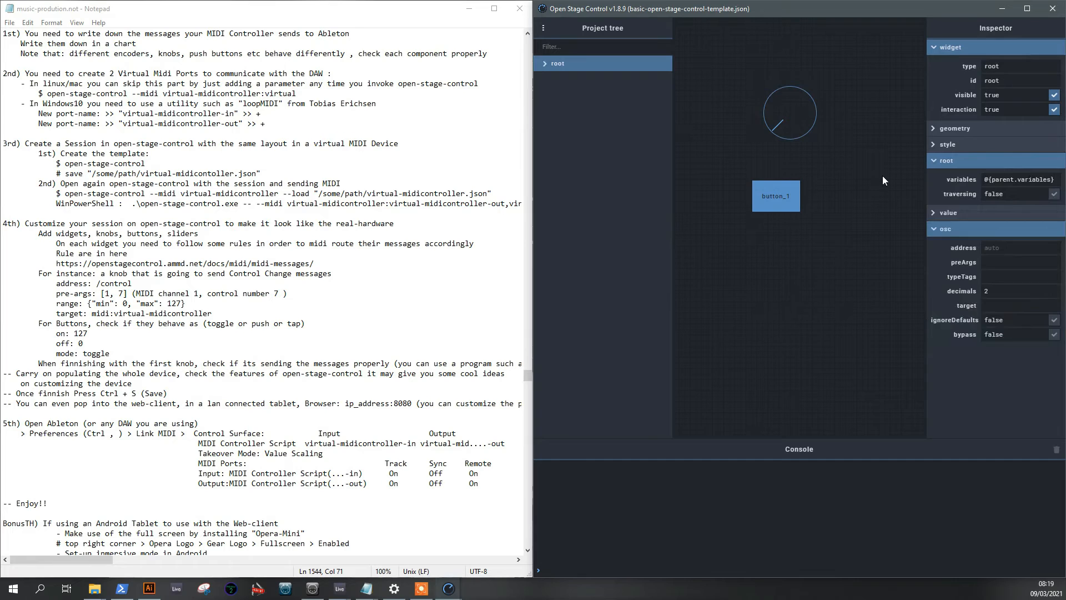
Close the Open Stage Control session and its launcher, and return to the notes on creating virtual MIDI ports.
click(1056, 13)
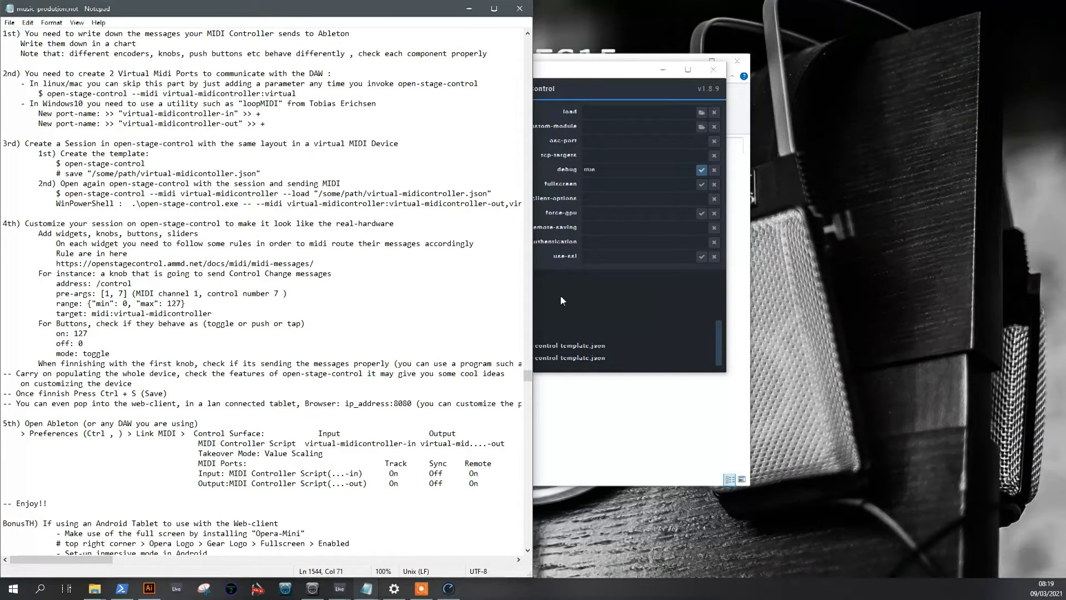
click(718, 74)
scroll(293, 374, up, 2)
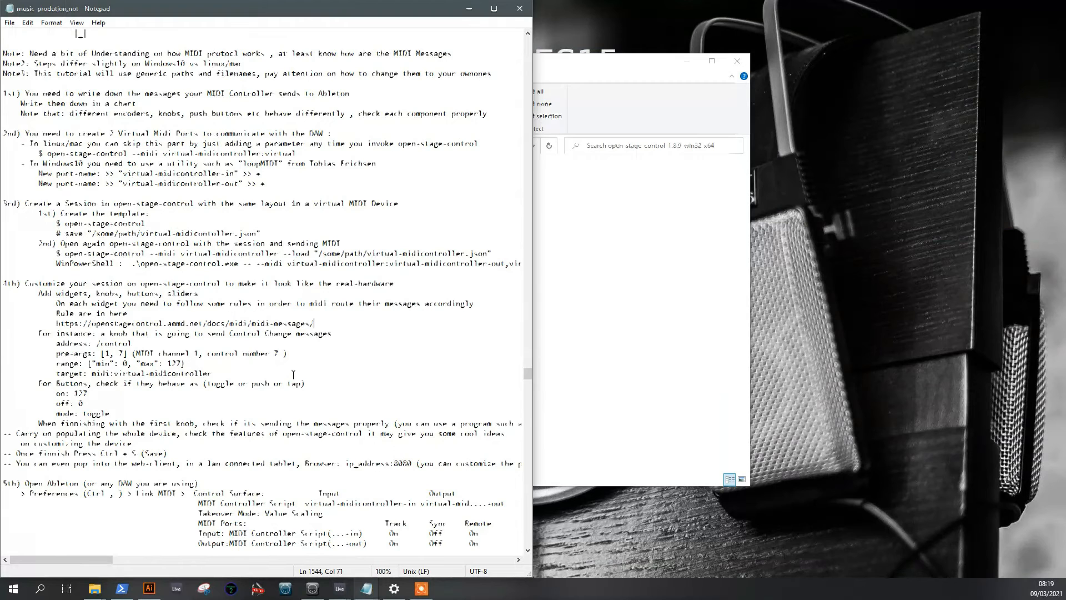
scroll(293, 375, up, 3)
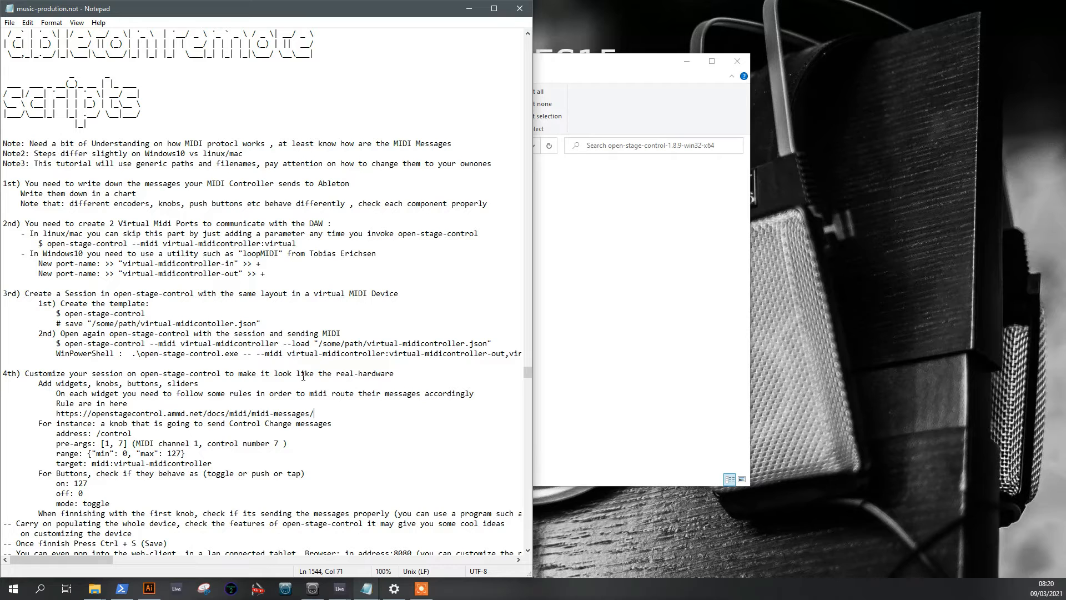
Switch to loopMIDI and add a loopback port with the default name and another named device-in.
key(alt+Tab)
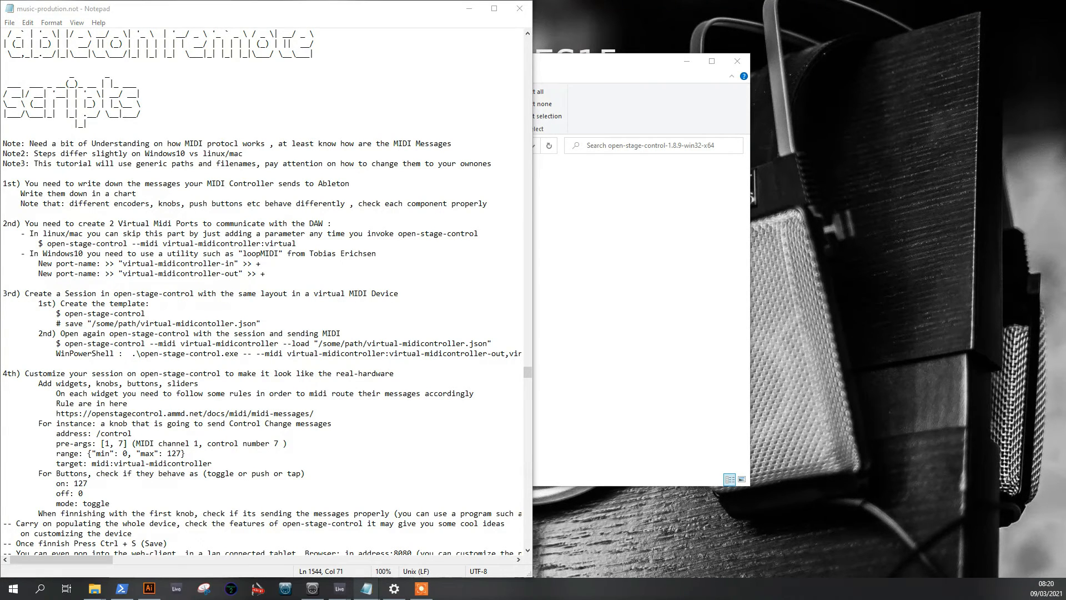
key(alt+Tab)
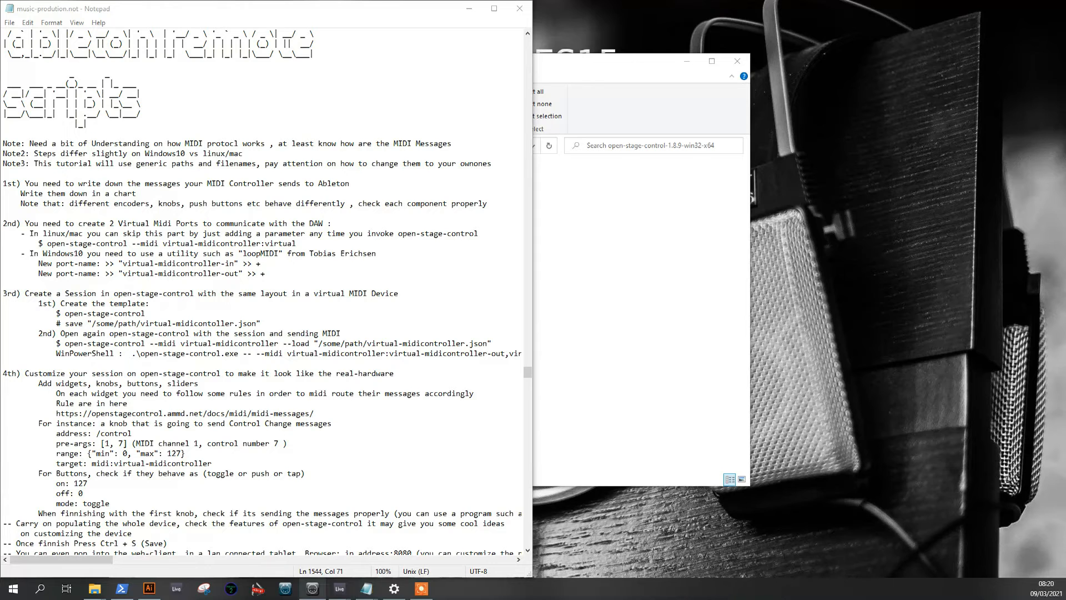
drag(0, 355, 727, 195)
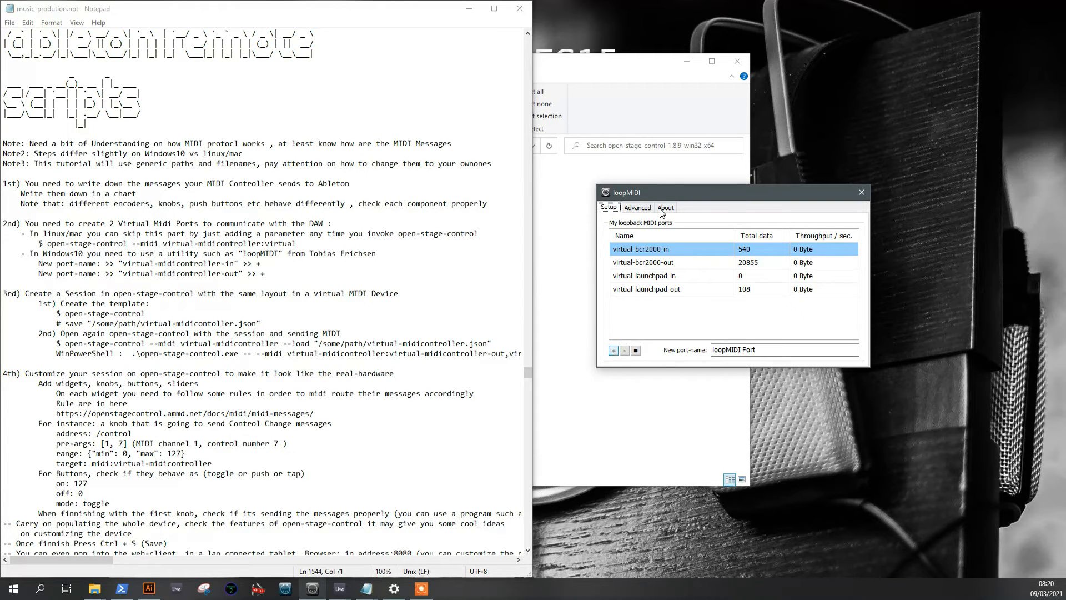
drag(636, 196, 607, 191)
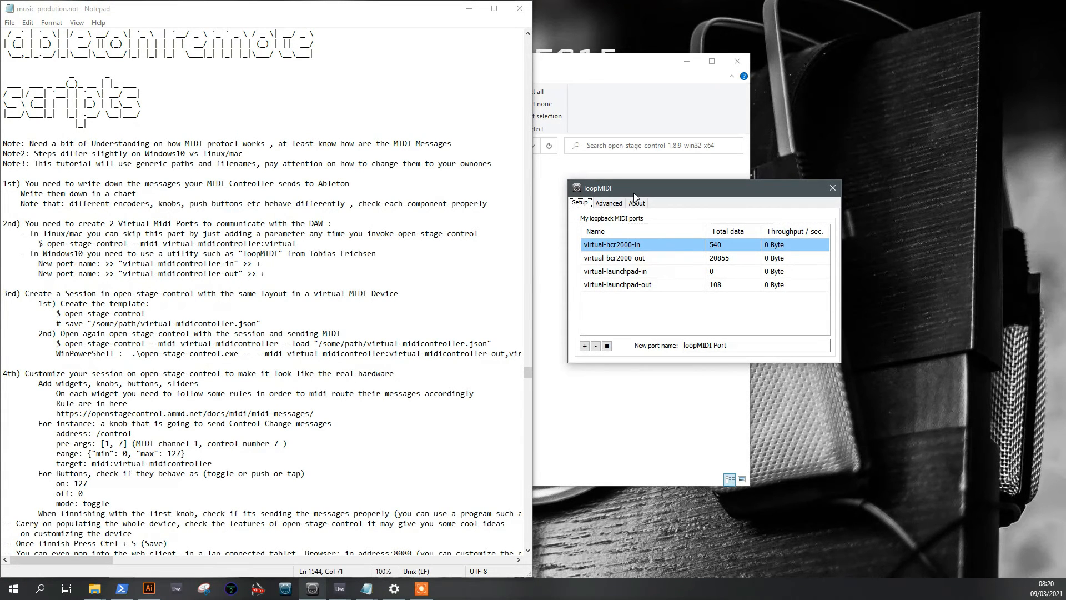
click(585, 346)
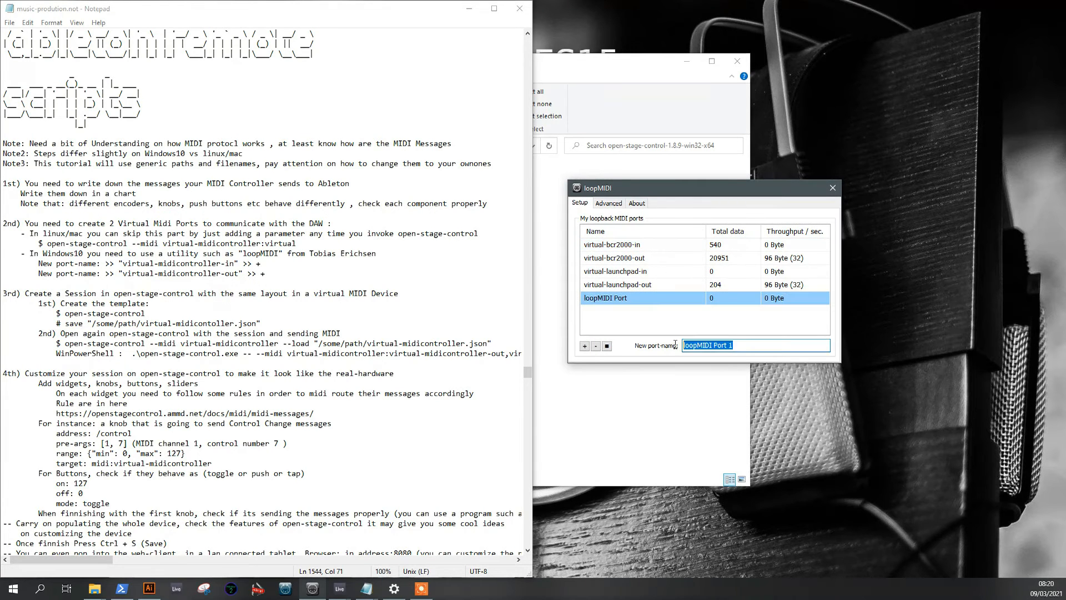
text(device-in)
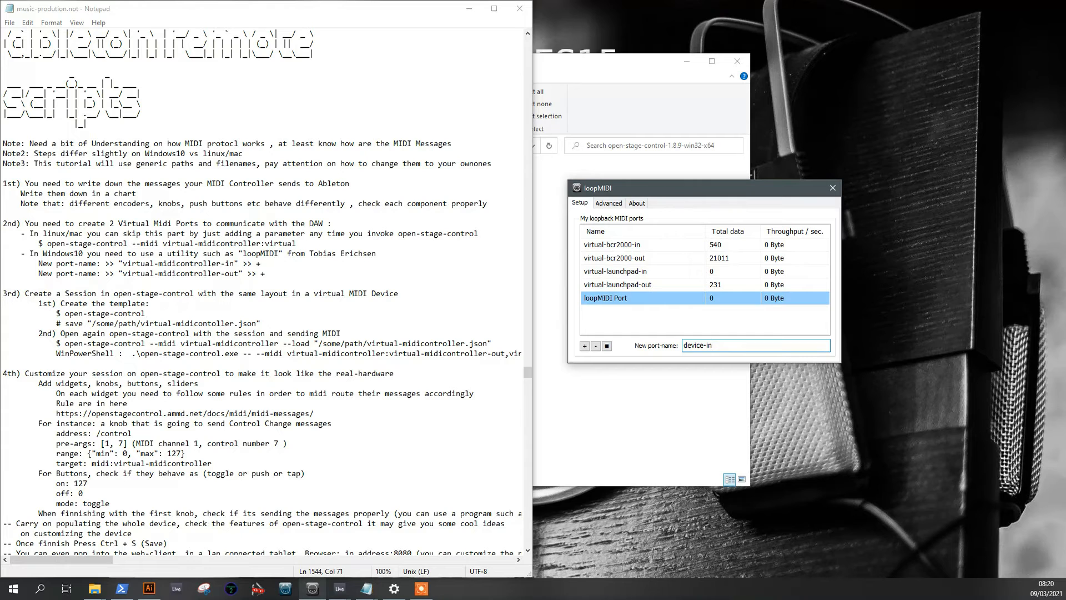
click(584, 346)
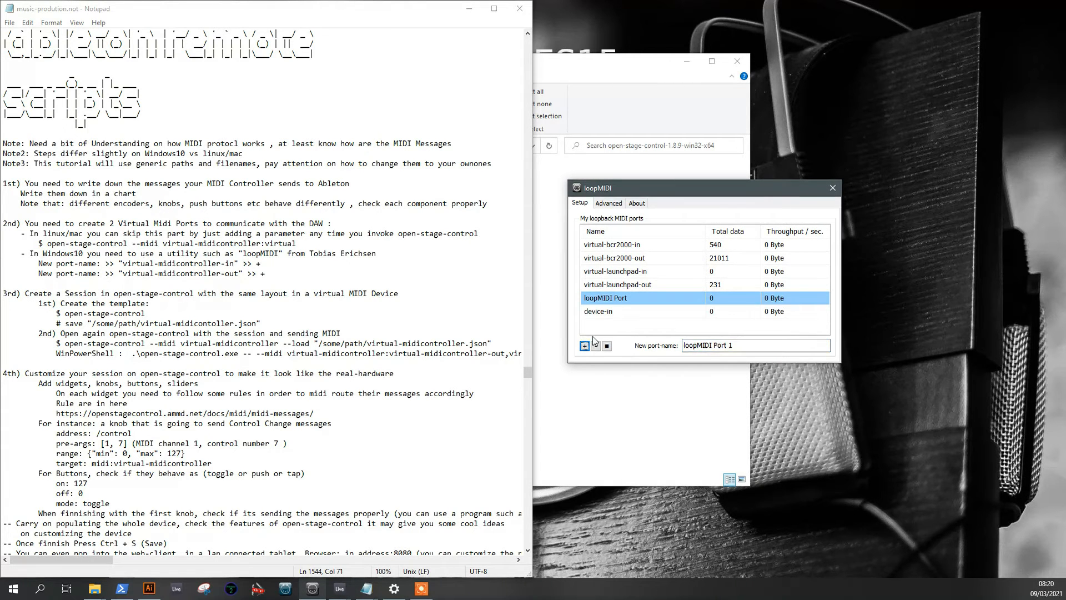
Add a loopback port named device-out and delete the default-named loopMIDI Port.
text(devi)
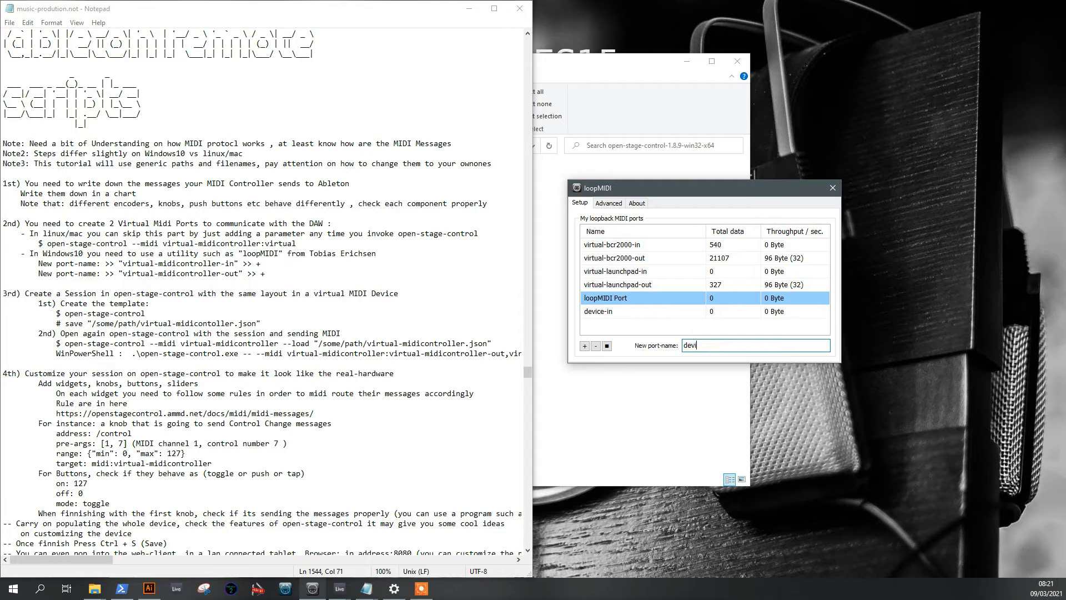
text(ce-out)
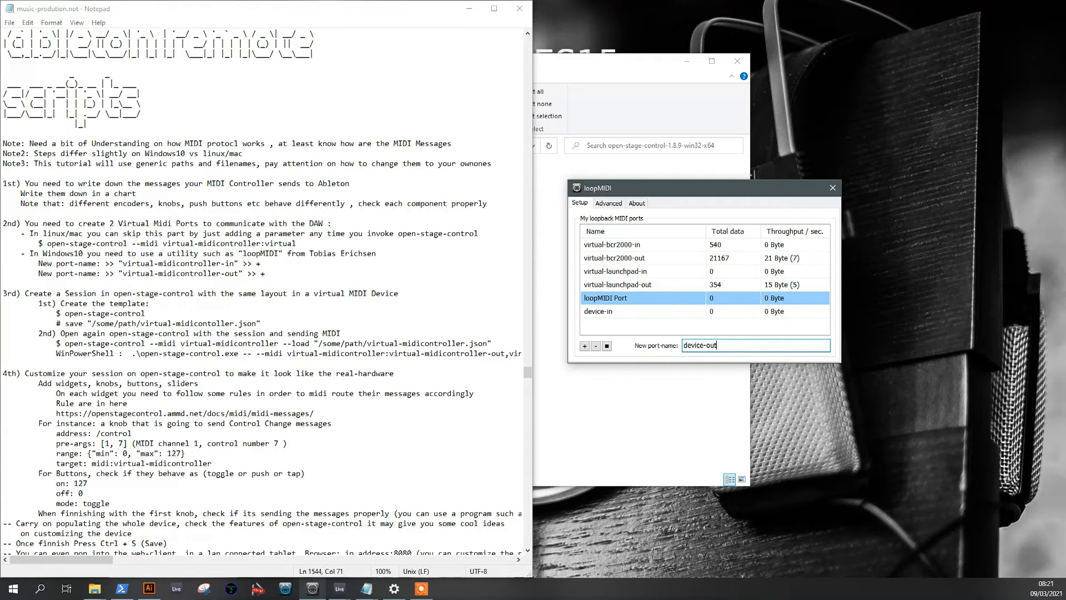
click(584, 345)
click(644, 297)
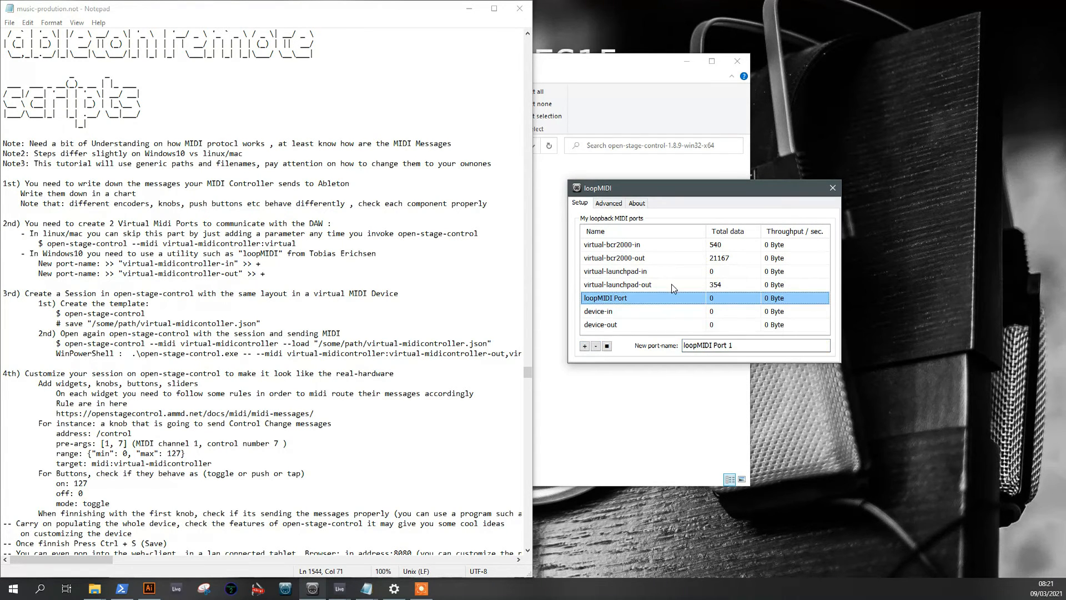
click(595, 345)
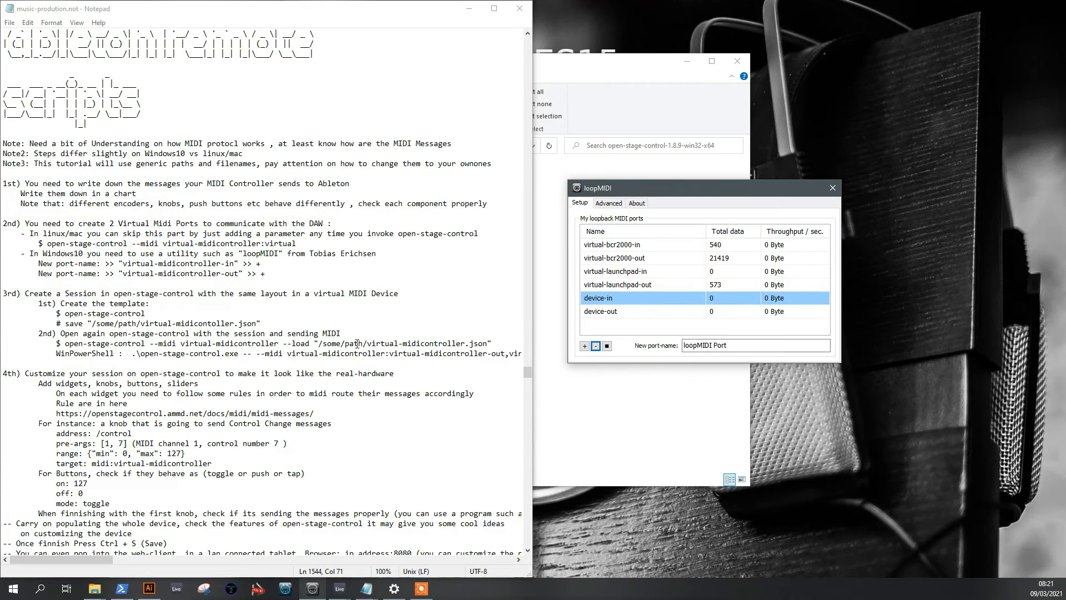
Copy the WinPowerShell command that launches open-stage-control.exe with MIDI options from the notes.
scroll(357, 344, down, 1)
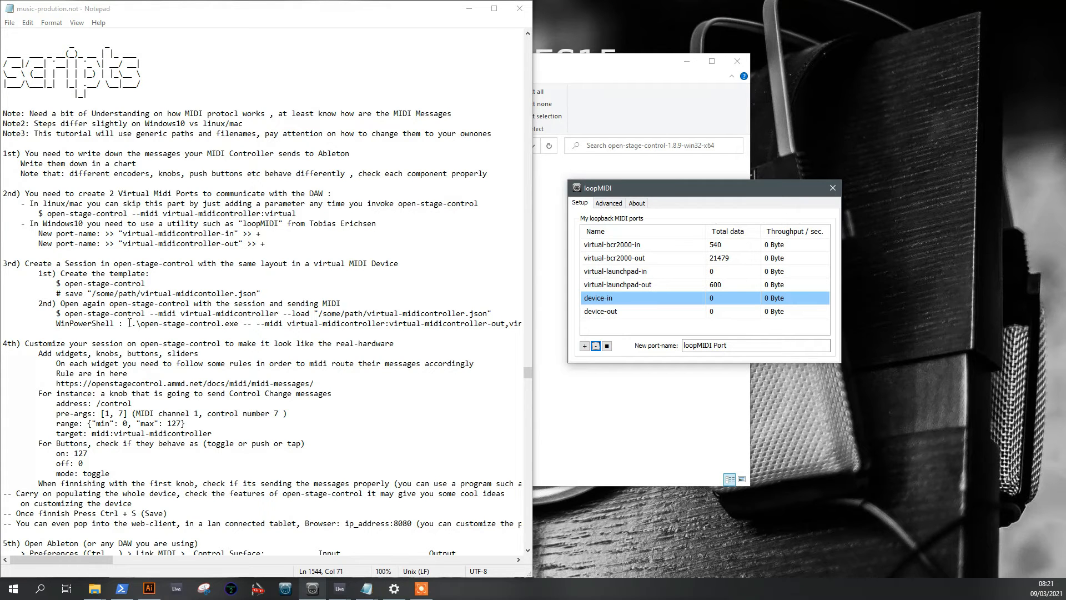
drag(133, 325, 481, 331)
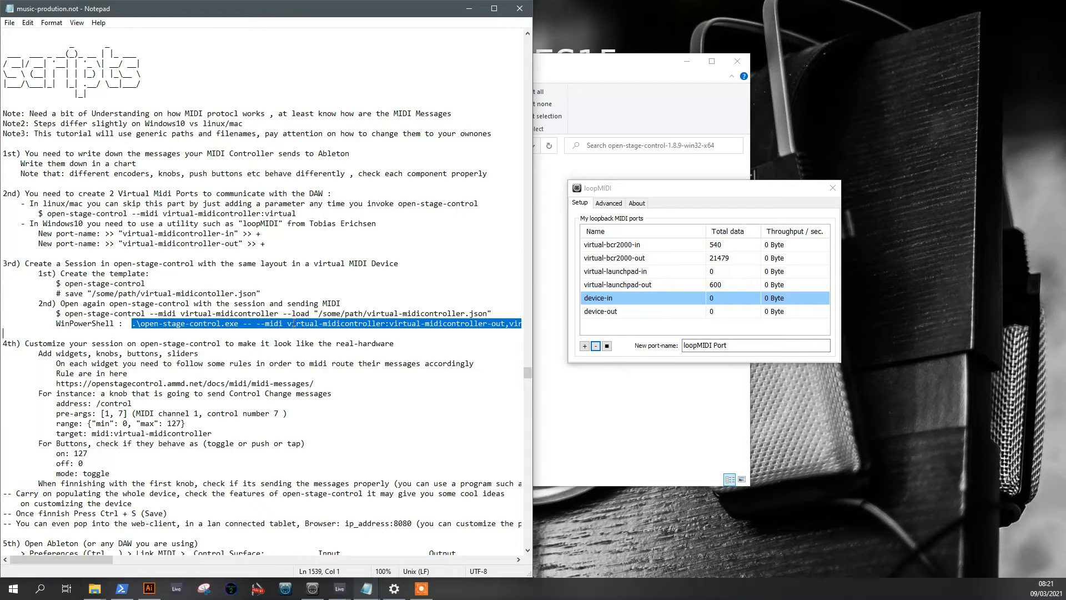
right_click(304, 331)
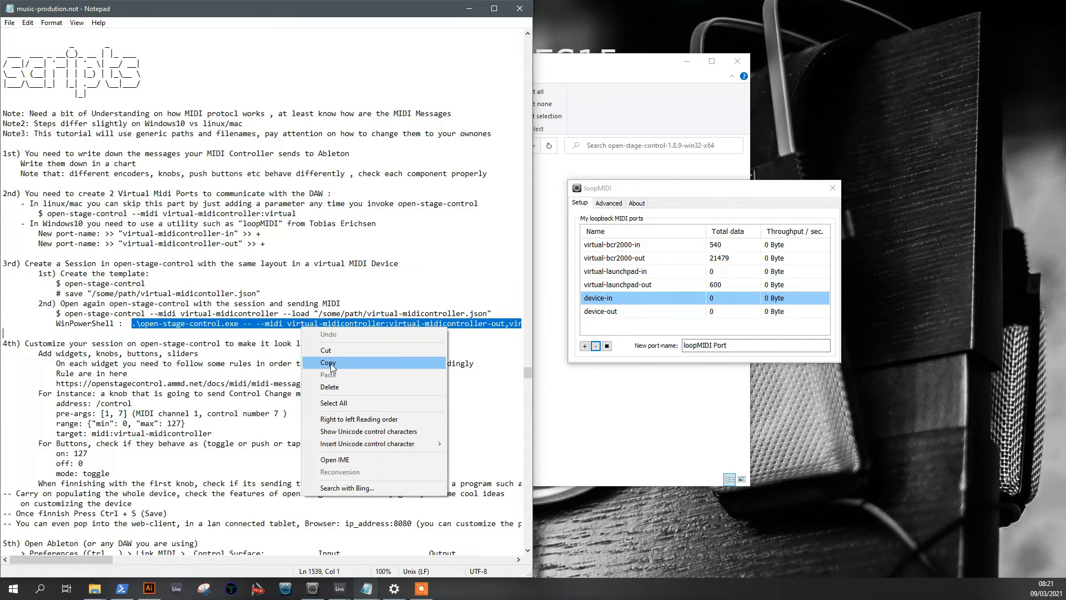
click(328, 363)
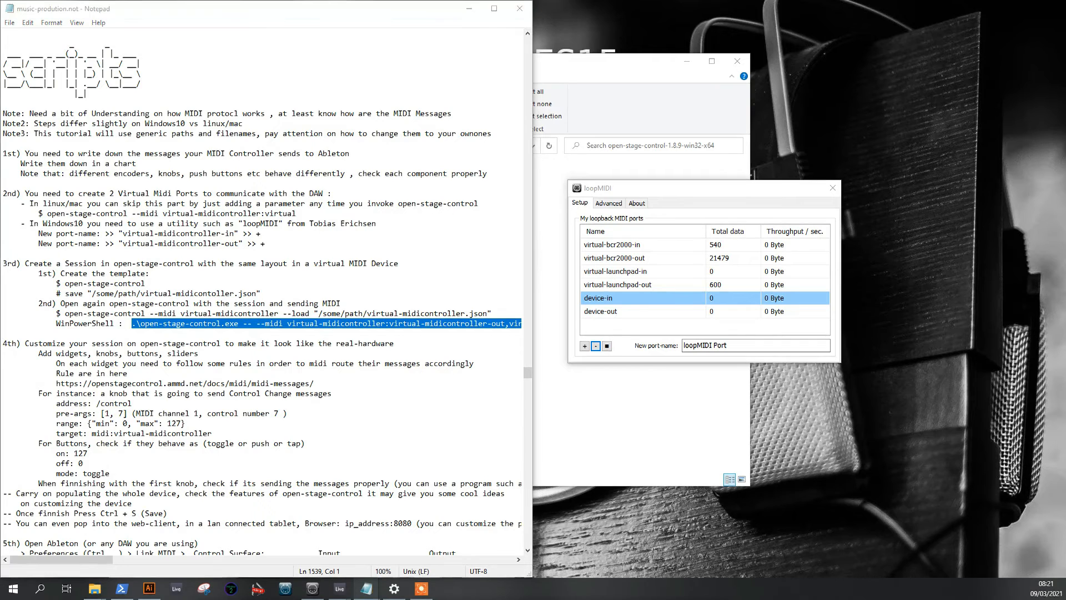
Launch open-stage-control.exe from the open-stage-control-1.8.9-win32-x64 folder and start its server.
key(alt+Tab)
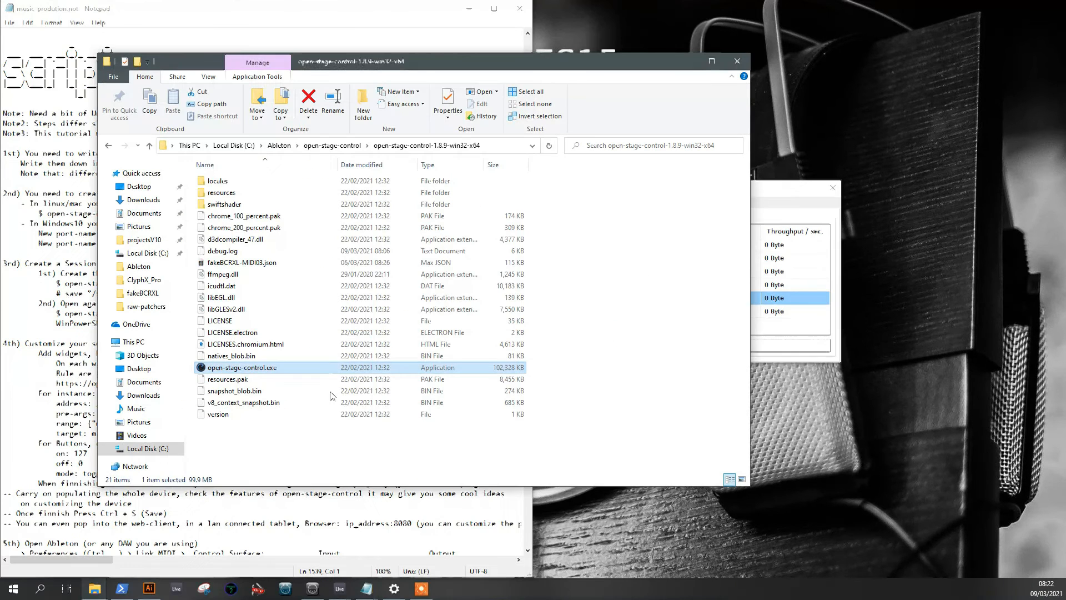
double_click(331, 367)
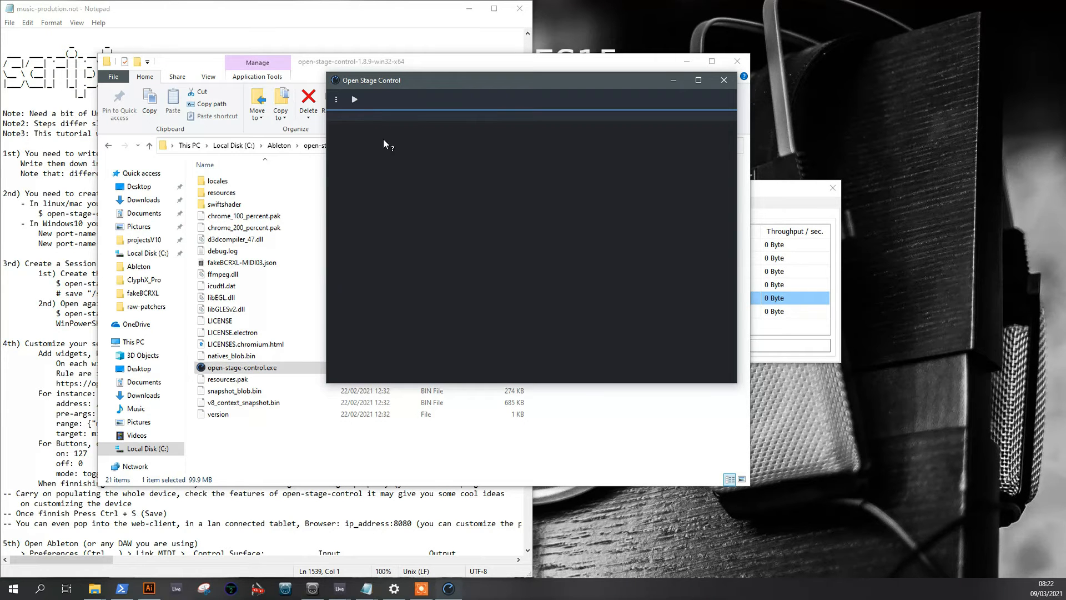
click(355, 100)
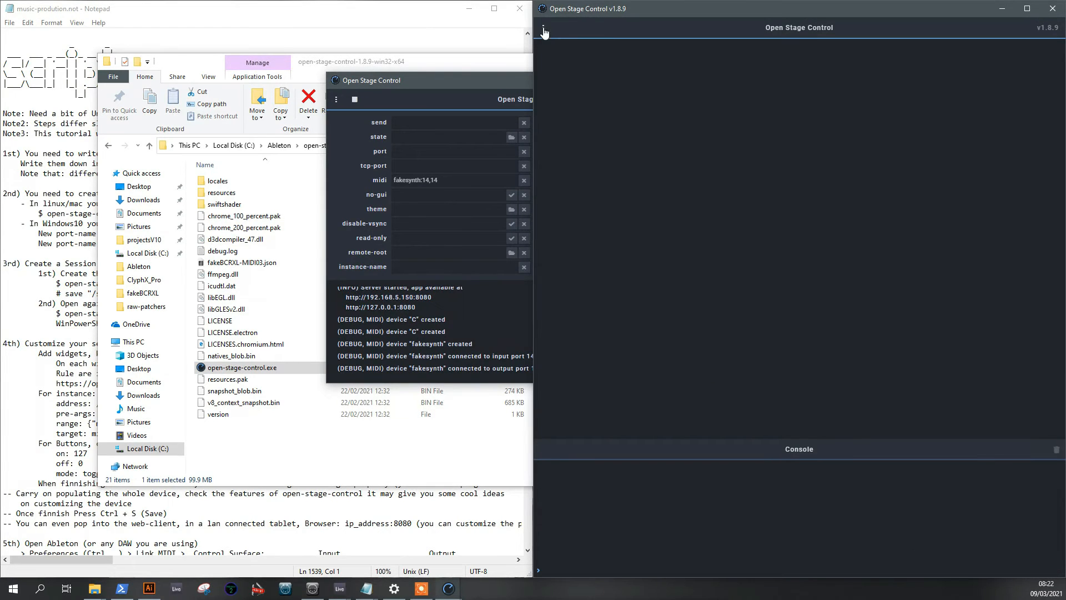
Open the recent session basic-open-stage-control-template.json and enable the editor.
click(543, 27)
mouse_move(568, 54)
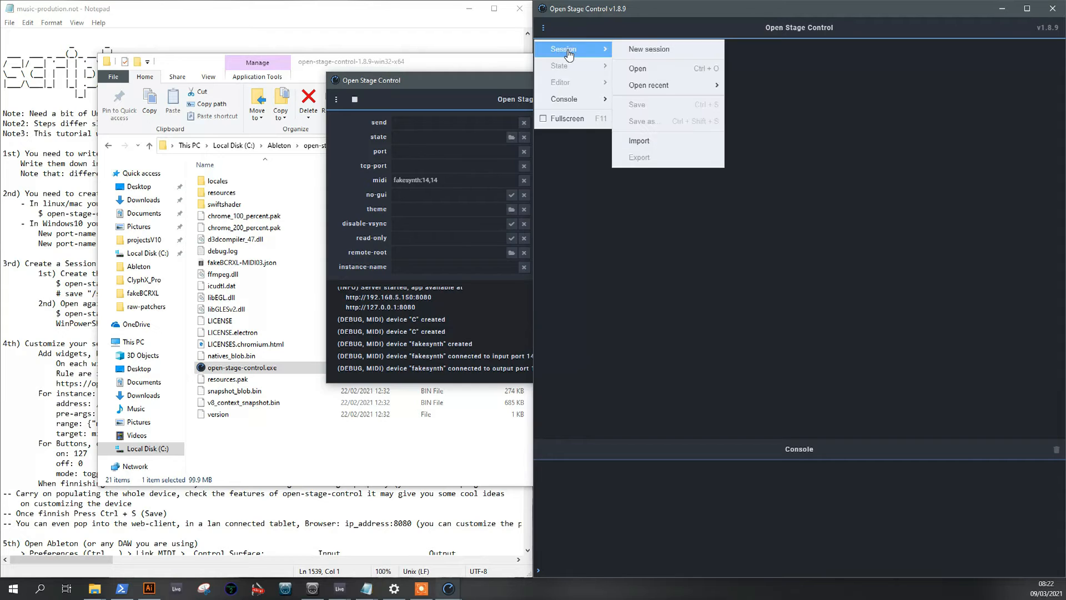
mouse_move(675, 87)
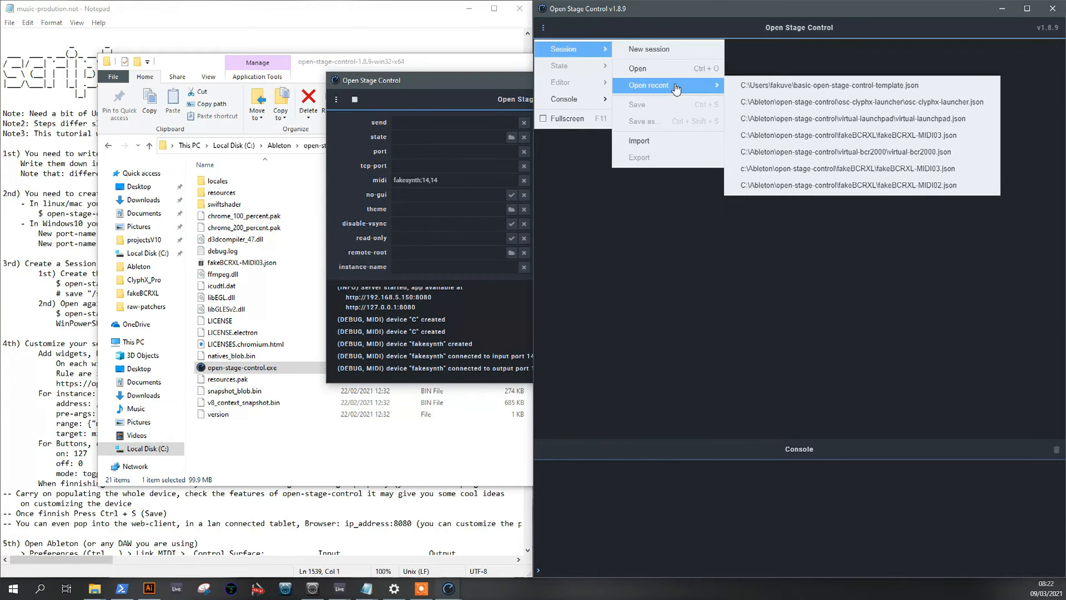
click(760, 86)
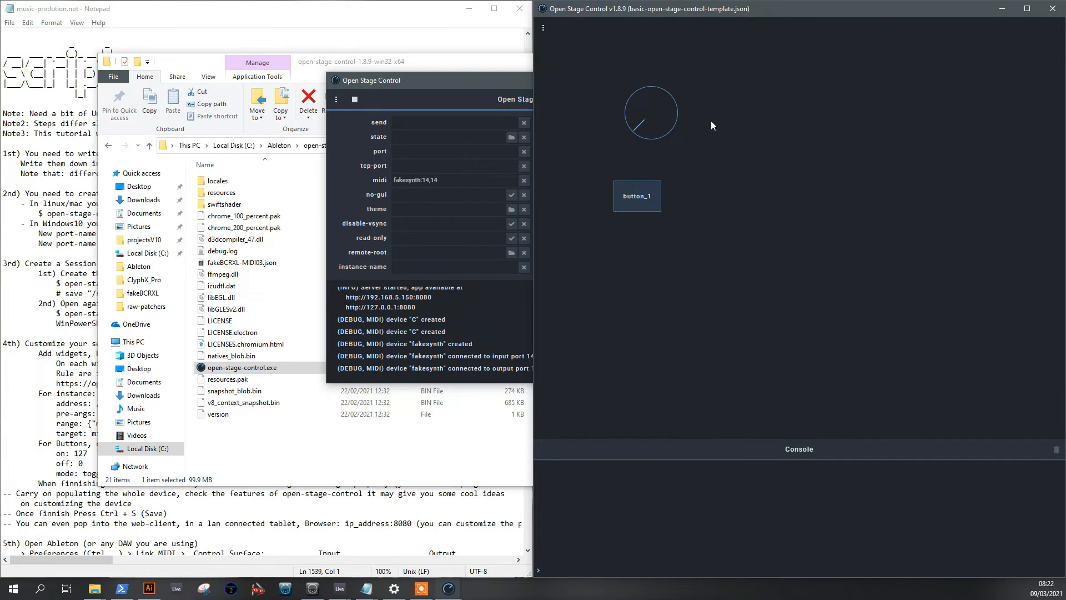
key(ctrl+e)
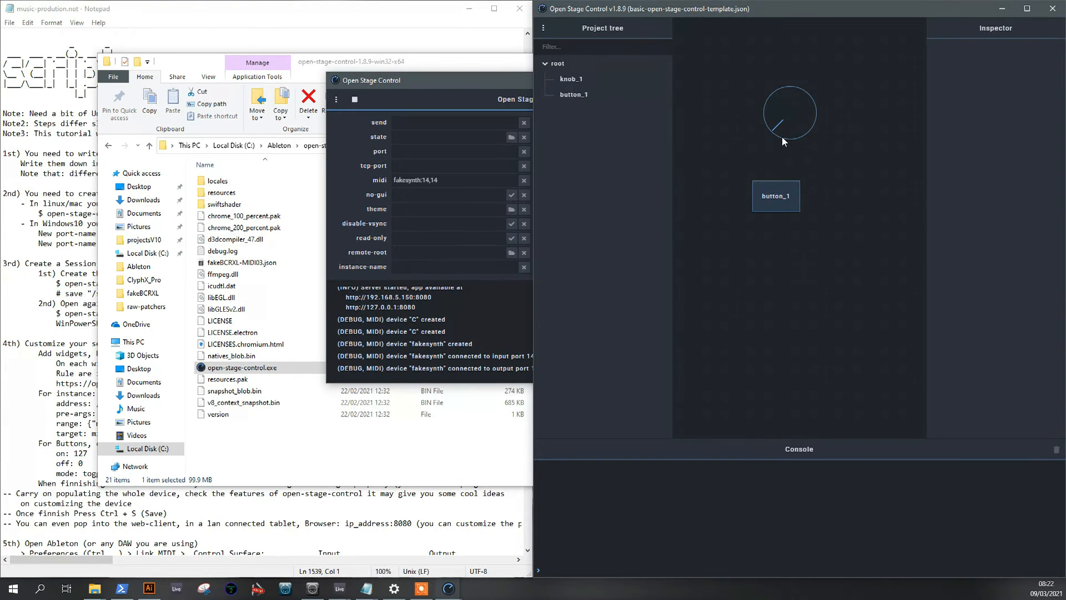
Set the knob's OSC target to midi:virtual-midicontroller, following the target line in the notes.
click(782, 137)
click(935, 194)
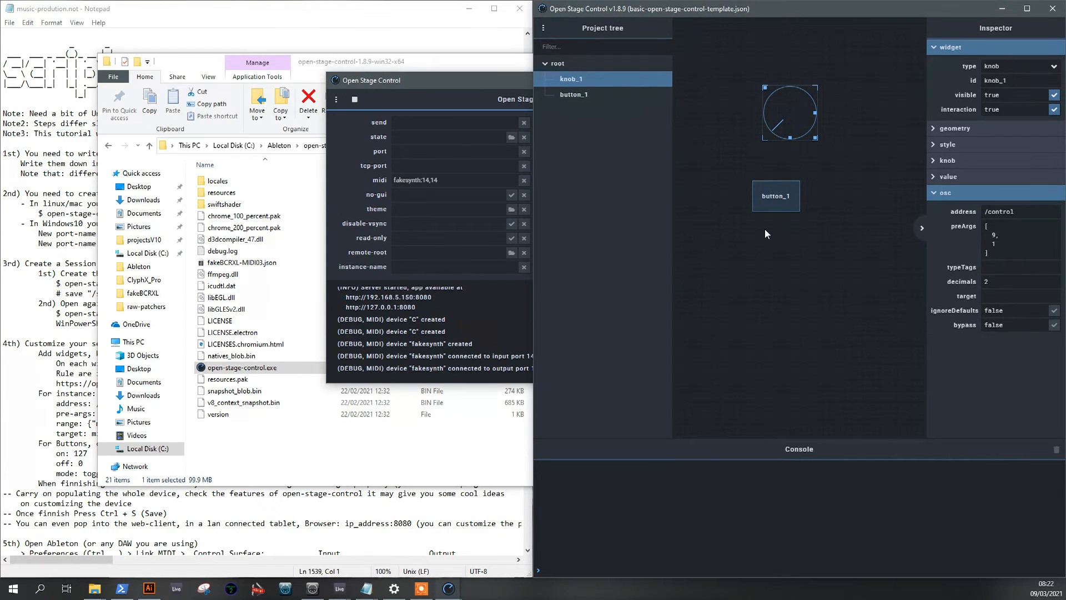
drag(225, 62, 164, 88)
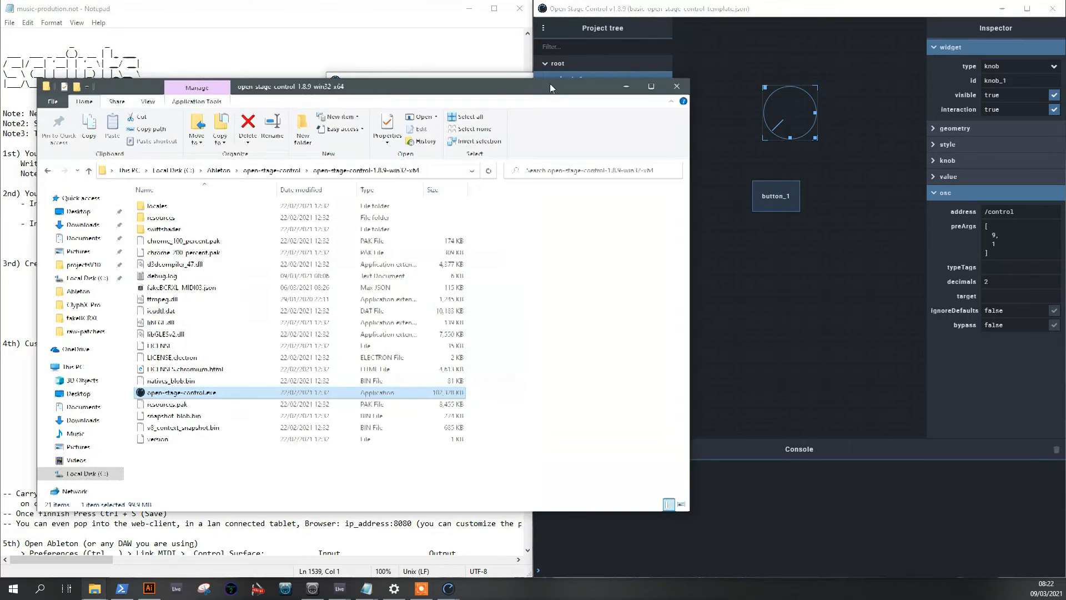
click(627, 87)
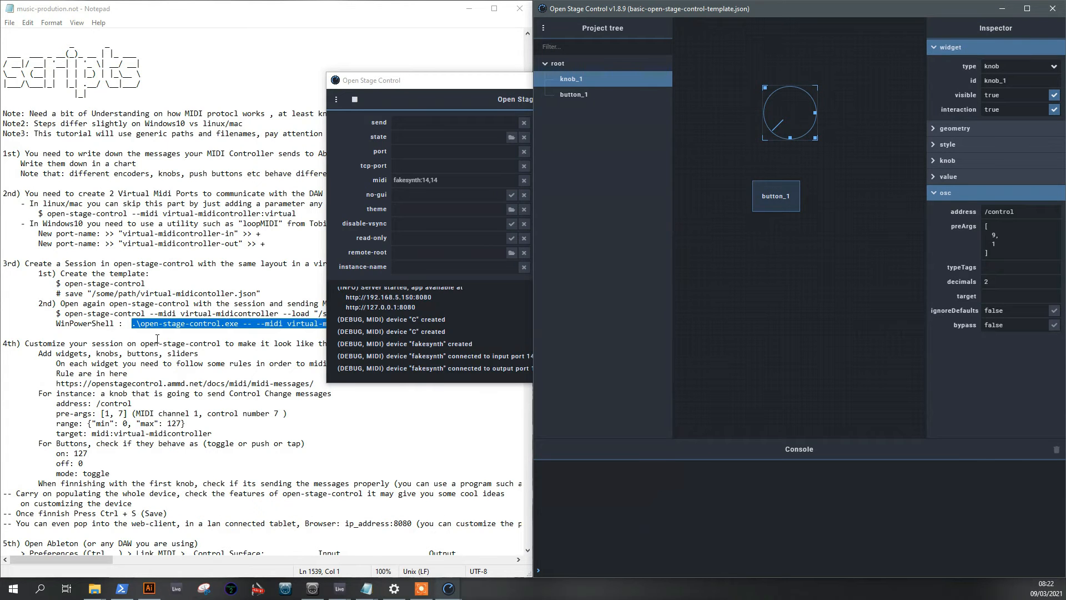
click(180, 314)
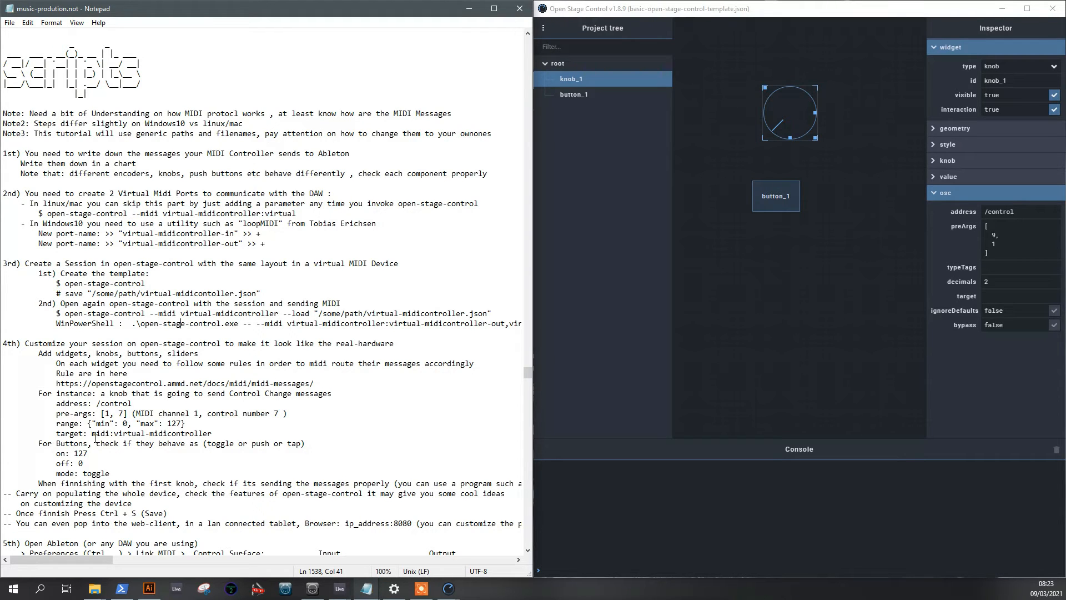
click(991, 295)
text(midi:)
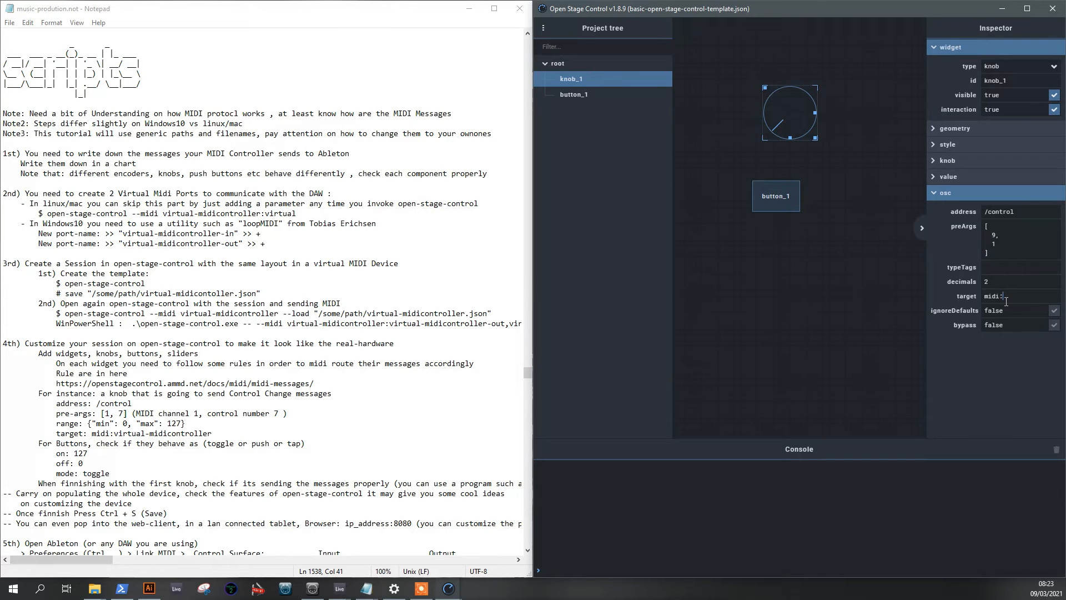
text(irtual-midicontroller)
Set the button's OSC target to midi:virtual-midicontroller.
click(758, 192)
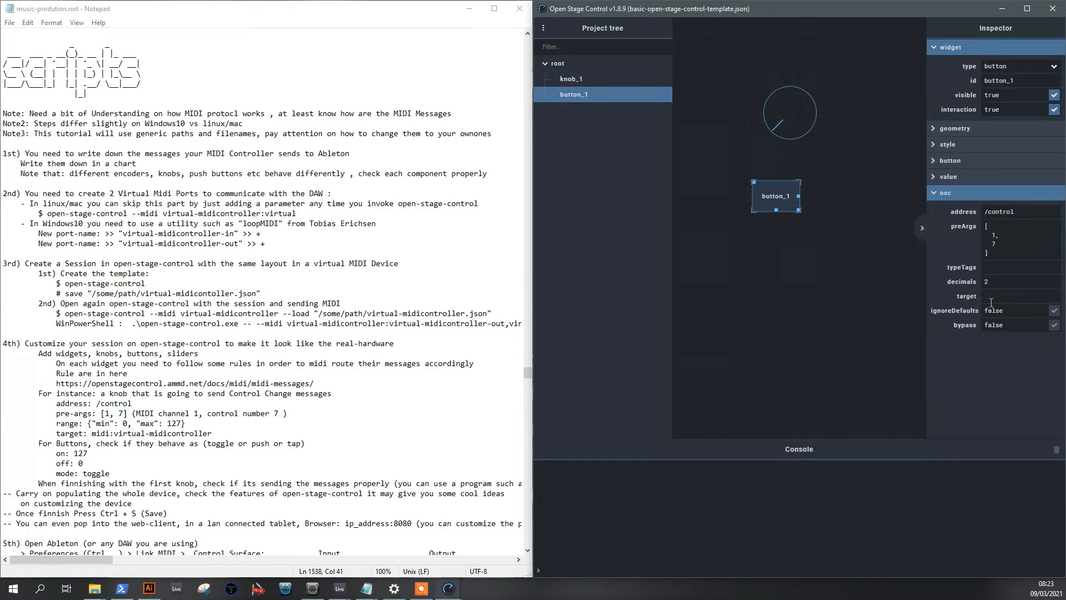
text(mid)
text(:virtual)
text(-vidicontroller)
Switch to loopMIDI and delete the device-in and device-out ports, along with the default-named loopMIDI Port.
key(alt+Tab)
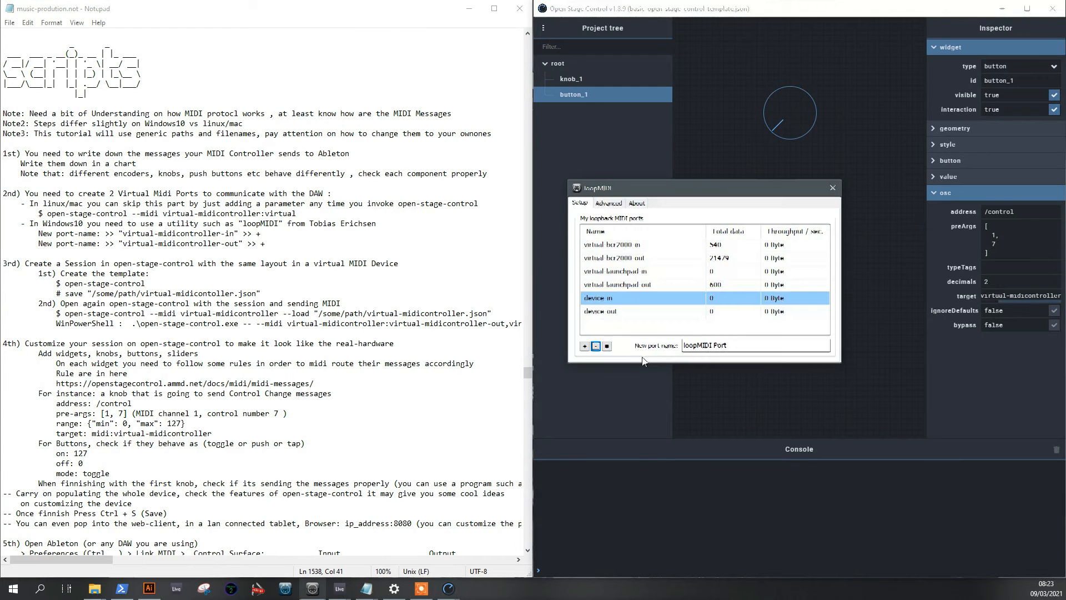
click(617, 311)
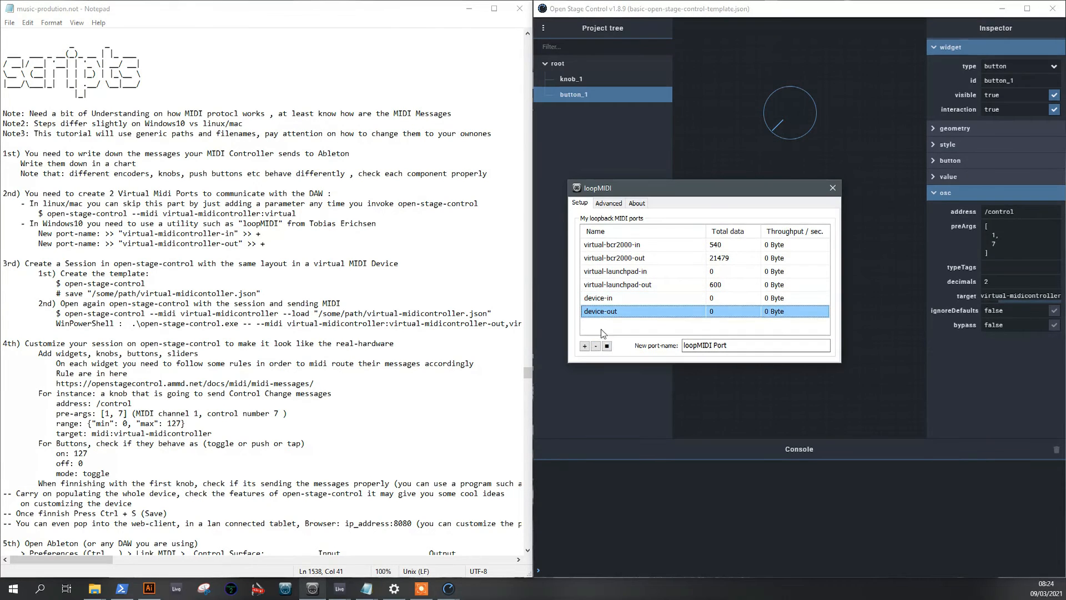
click(596, 345)
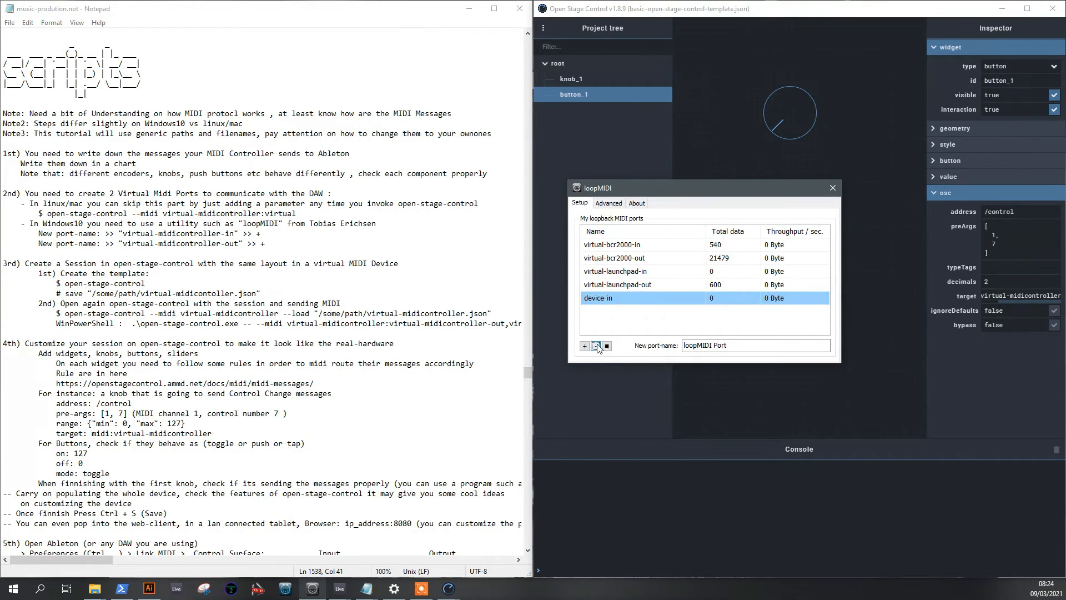
click(596, 346)
click(585, 346)
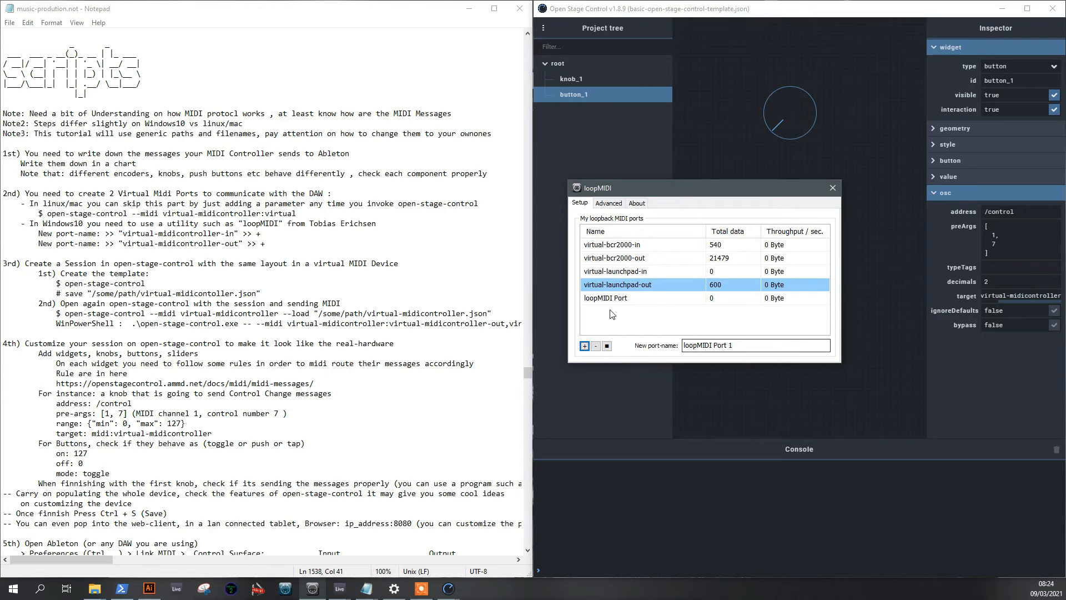
click(611, 297)
click(595, 345)
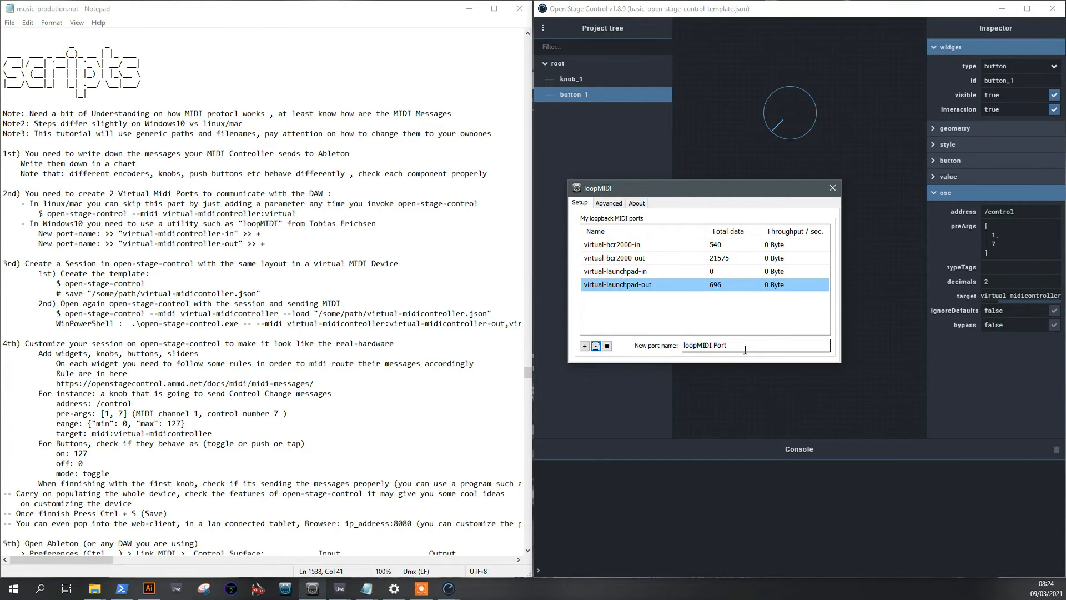
Add a loopback MIDI port named virtual-midicontroller-in.
click(745, 350)
text(virt)
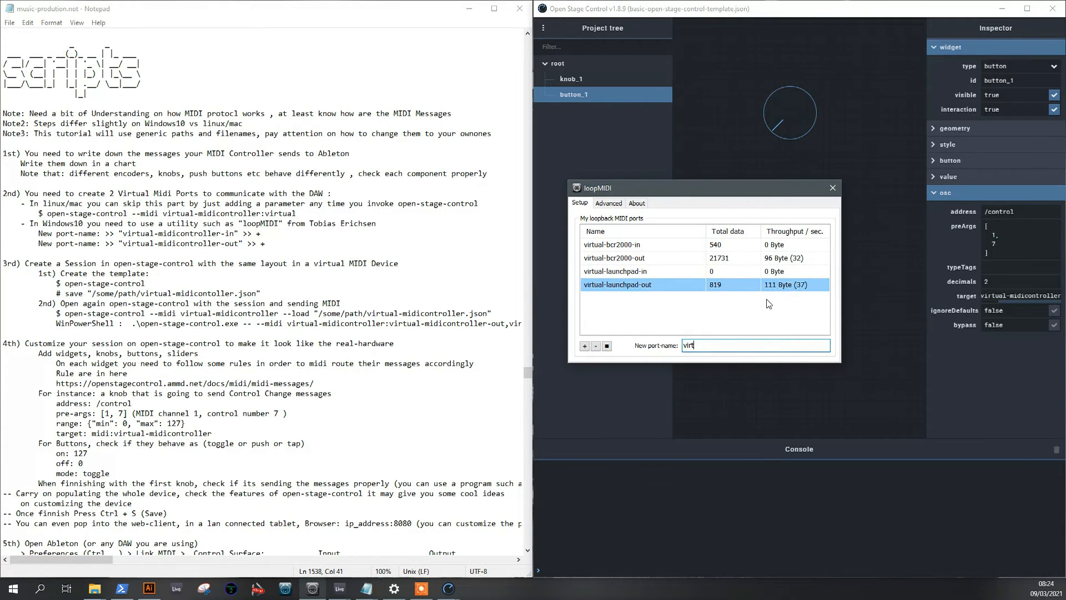
text(ual-midicontroller-in)
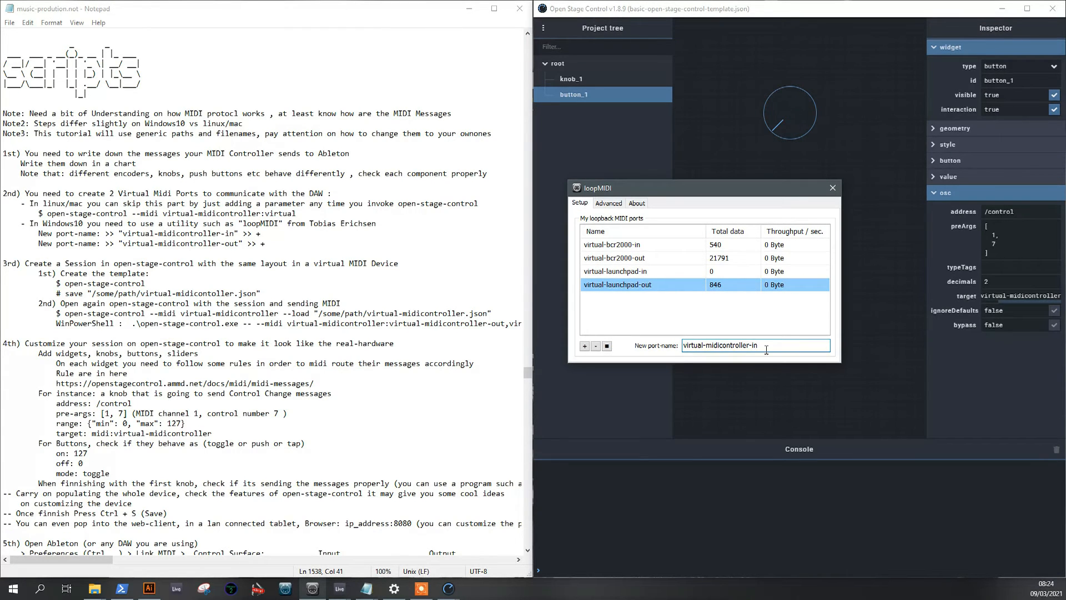
click(585, 346)
Add a second loopback MIDI port named virtual-midicontroller-out.
click(701, 344)
key(ctrl+a)
key(ctrl+v)
double_click(754, 346)
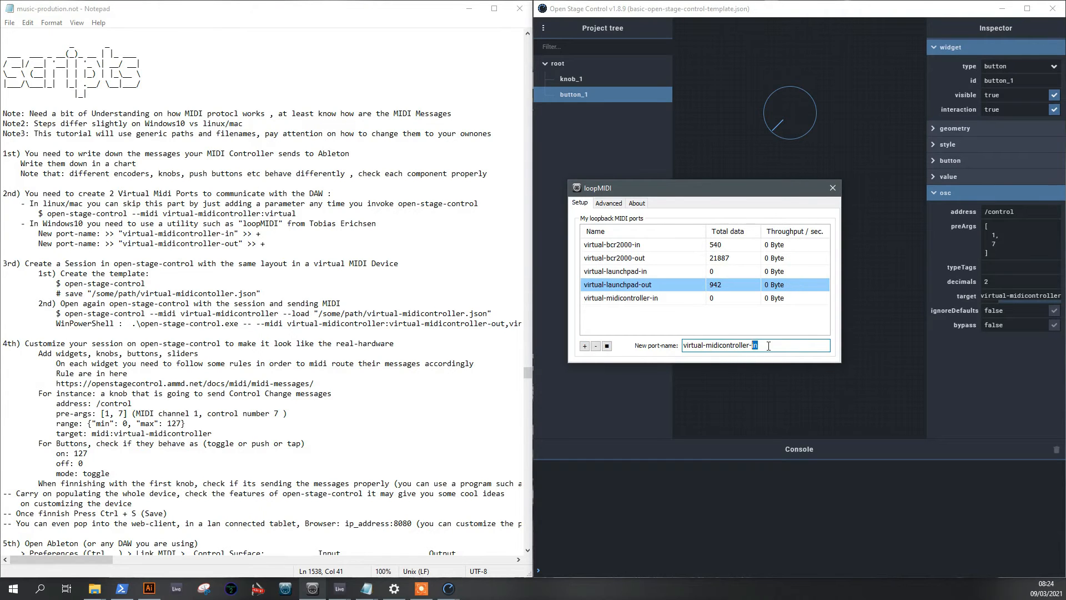
text(out)
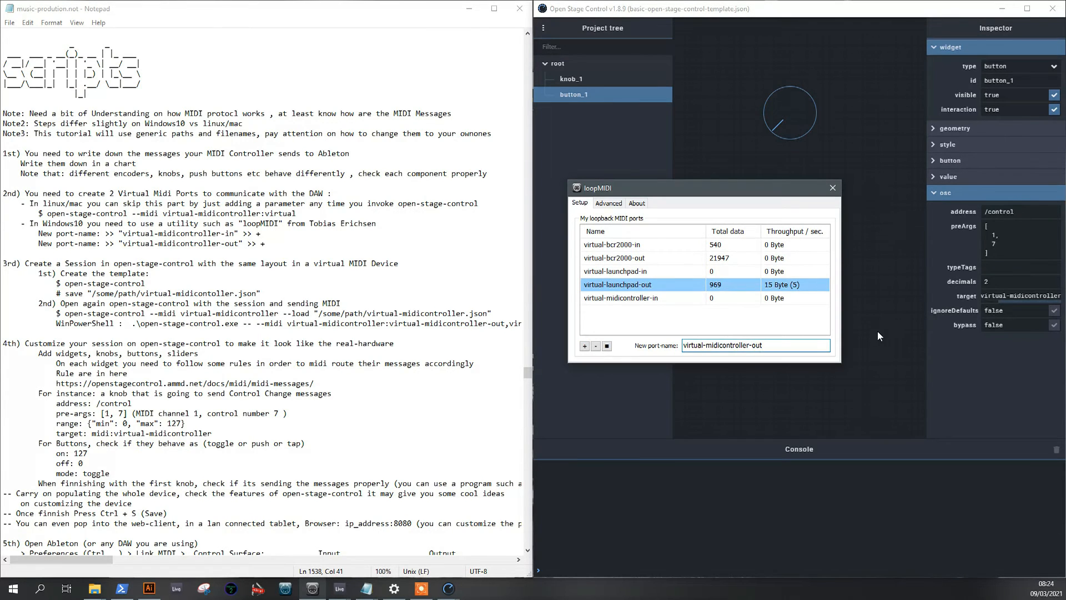
click(584, 346)
click(663, 302)
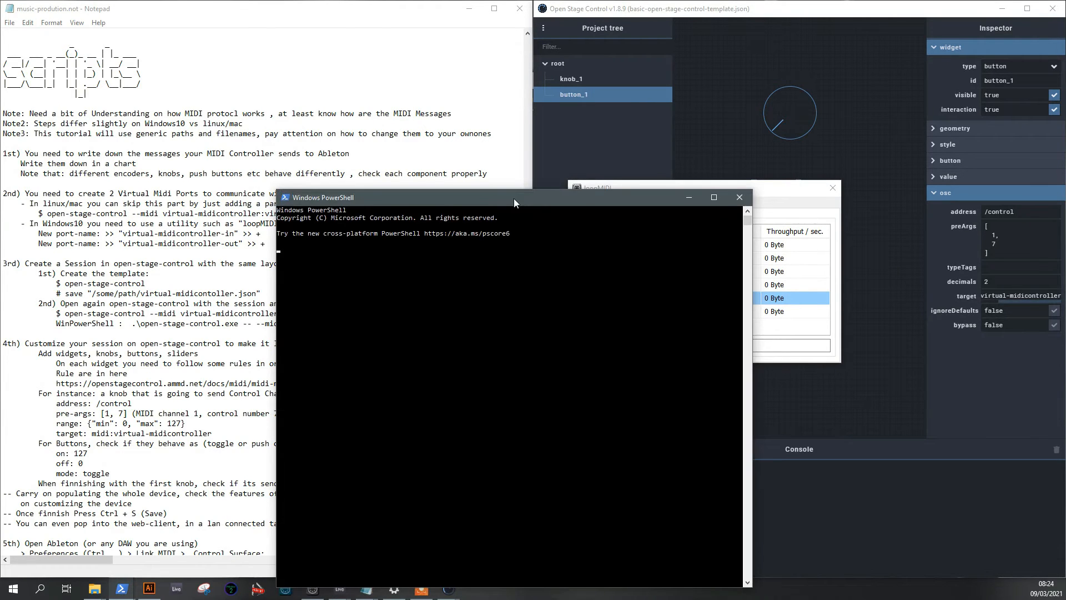
Move the PowerShell window aside, save the basic-open-stage-control-template.json session and close its Open Stage Control window.
drag(486, 195, 748, 129)
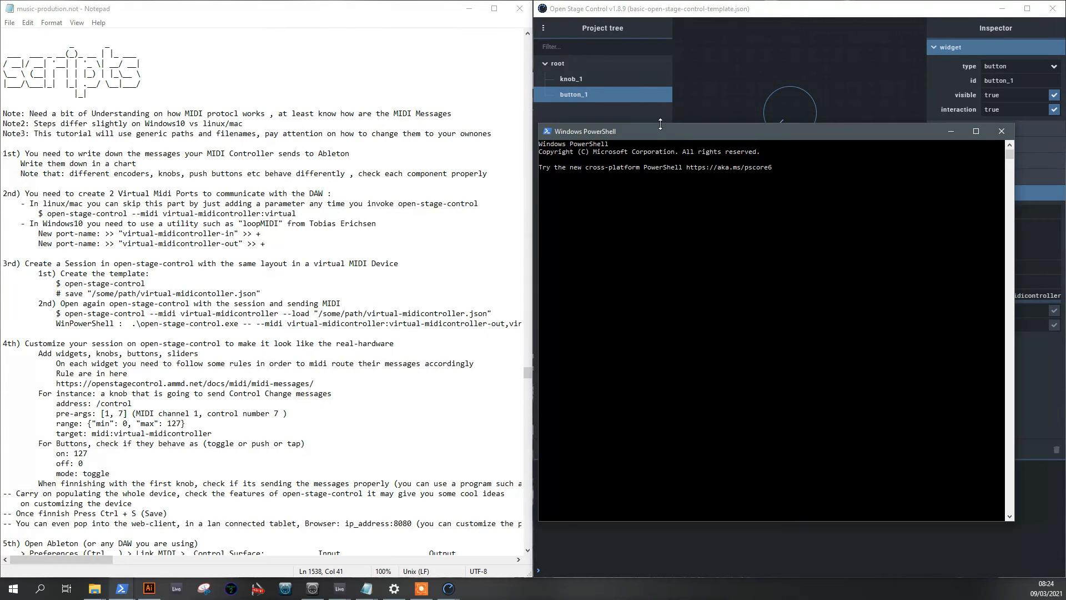
click(725, 7)
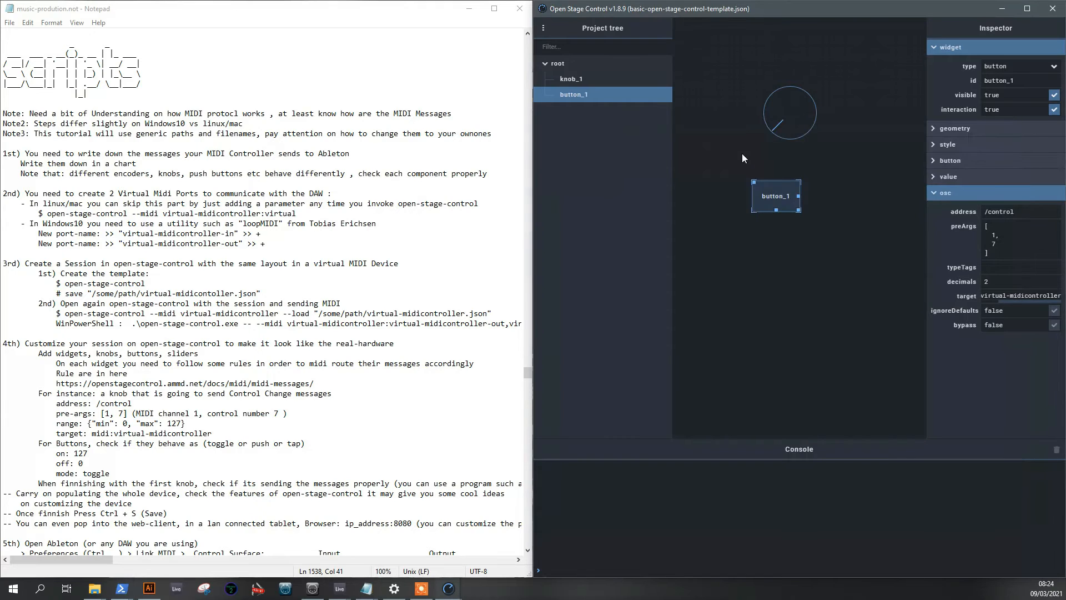
click(736, 149)
key(ctrl+s)
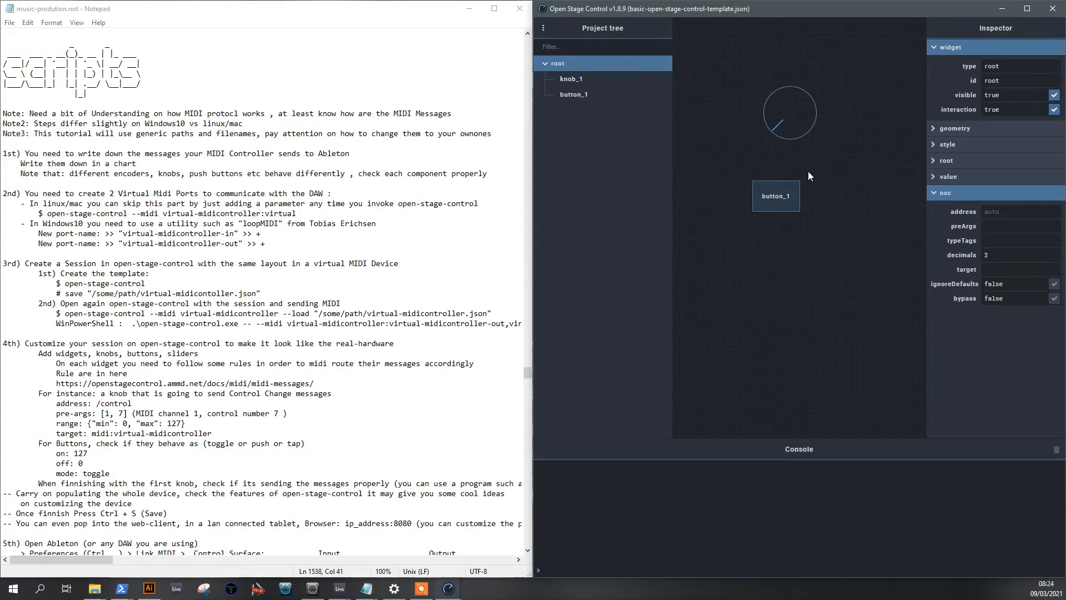
click(1052, 10)
Dock PowerShell beside the notes and change its working directory to C:\Ableton.
click(701, 200)
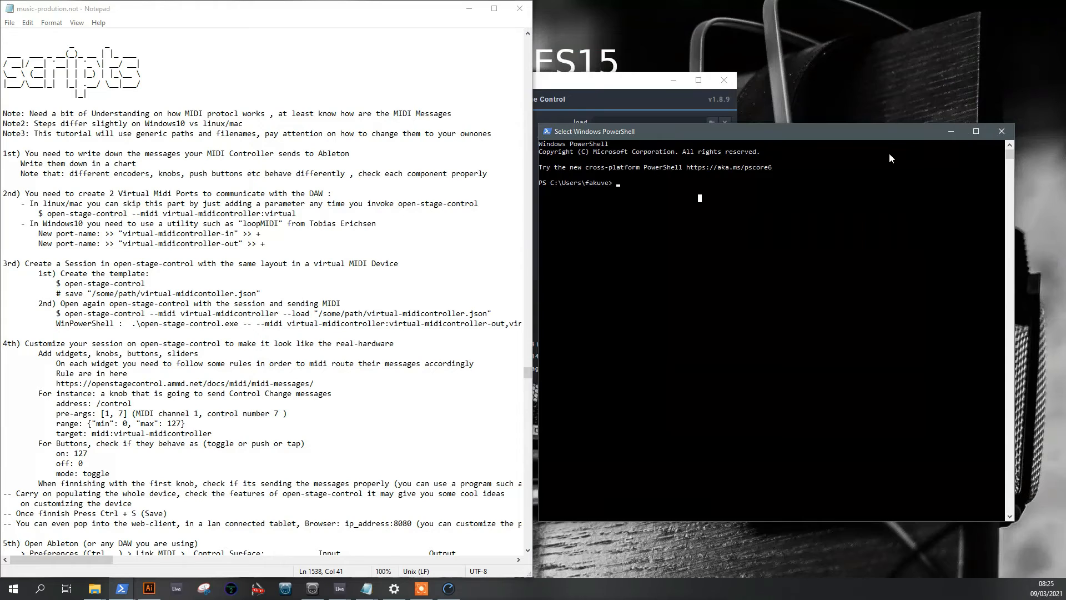
key(super+Right)
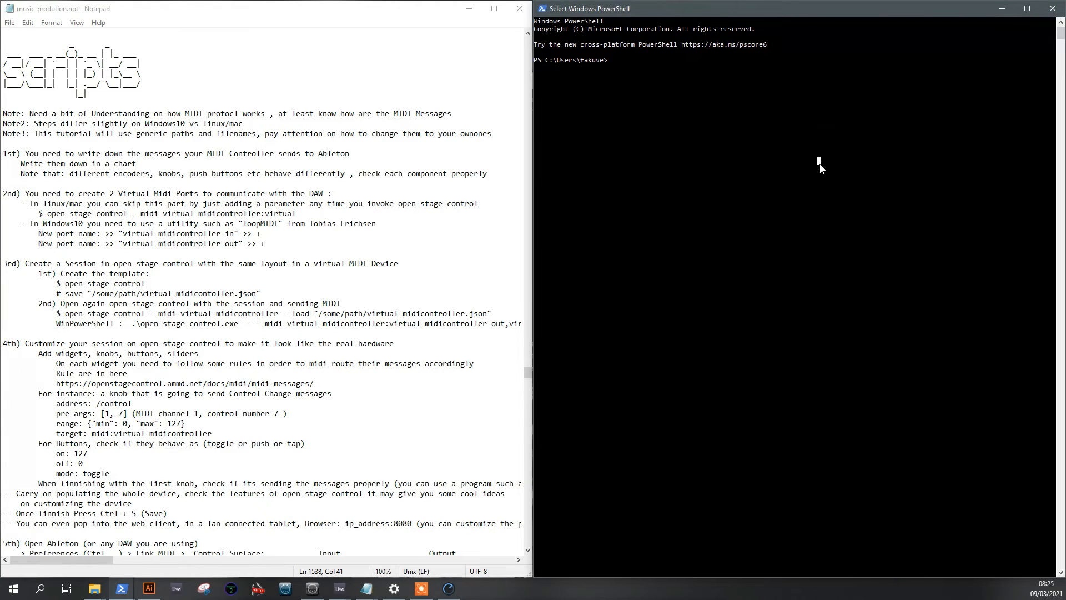
text(cd ..)
key(Return)
text(cd ..)
key(Return)
text(cd .\Ableton)
key(Tab)
key(Return)
Change the directory to open-stage-control\open-stage-control-1.8.9-win32-x64 inside C:\Ableton.
text(cd)
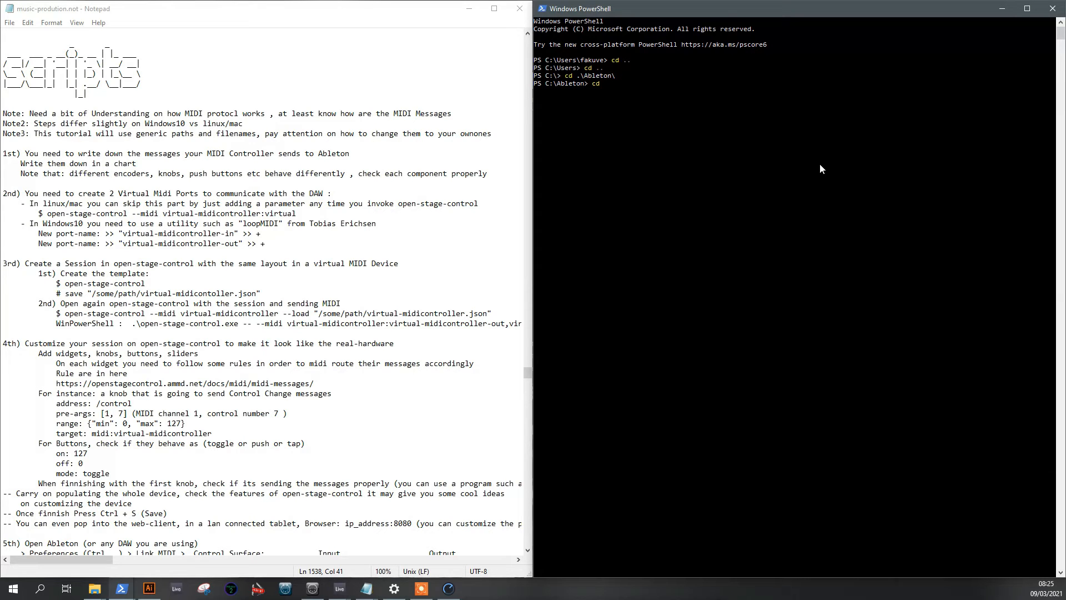
text( .\op)
key(Tab)
key(Return)
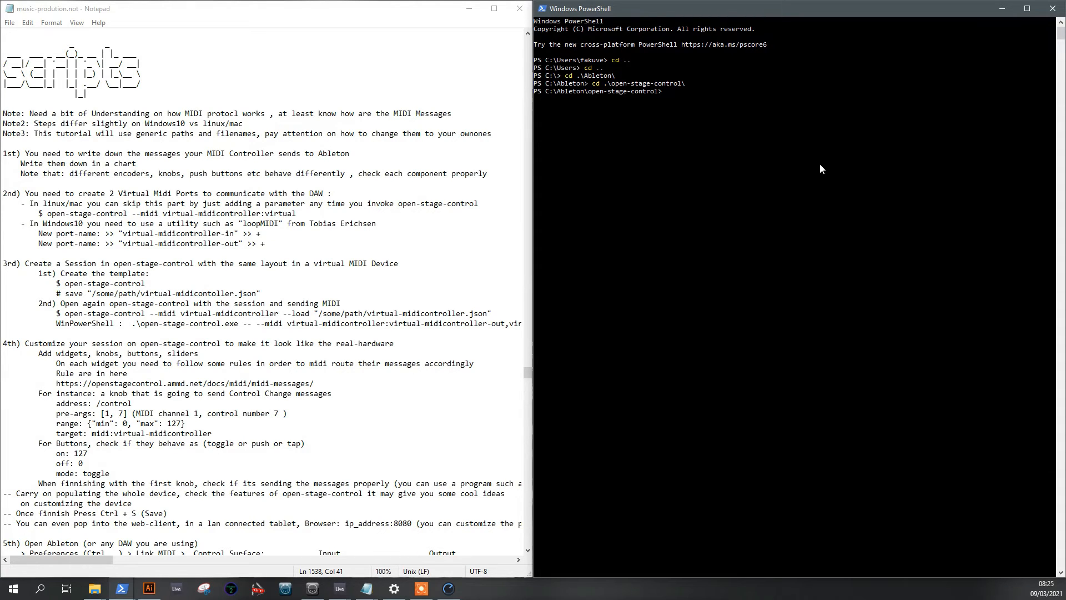
text(cd .\op)
key(Tab)
key(Return)
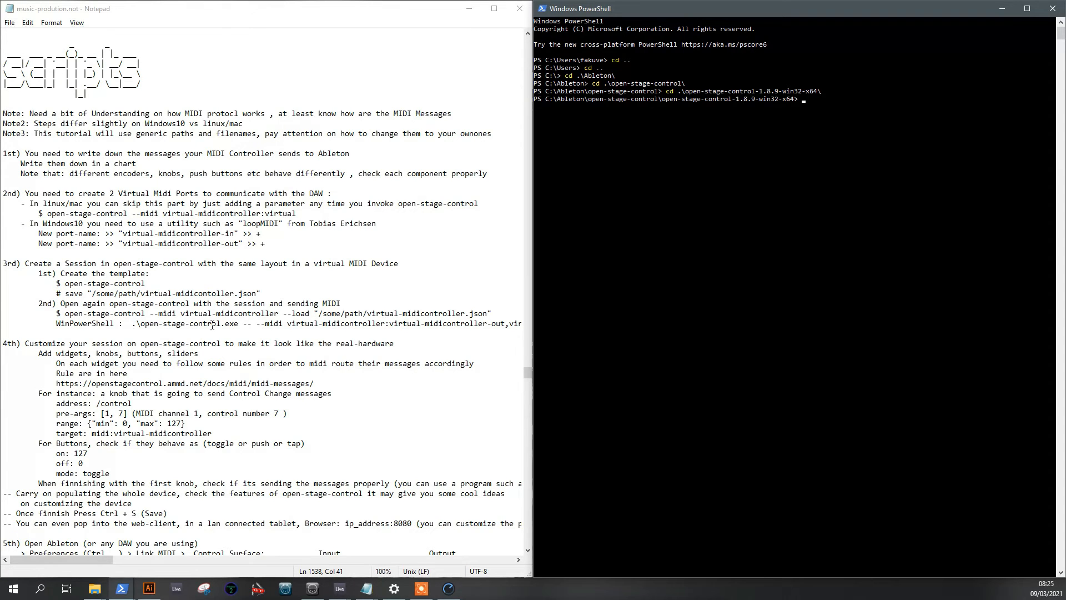
Start a new command line above the first note in Notepad reading .\open-stage-control.exe -- --.
drag(128, 324, 239, 324)
click(116, 102)
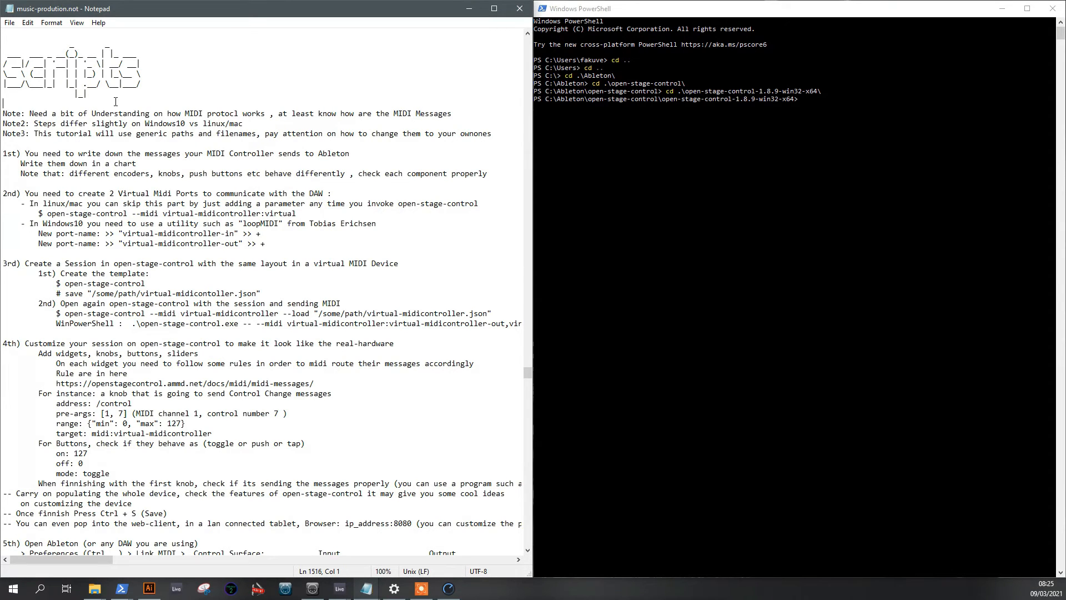
key(Return)
key(Return)
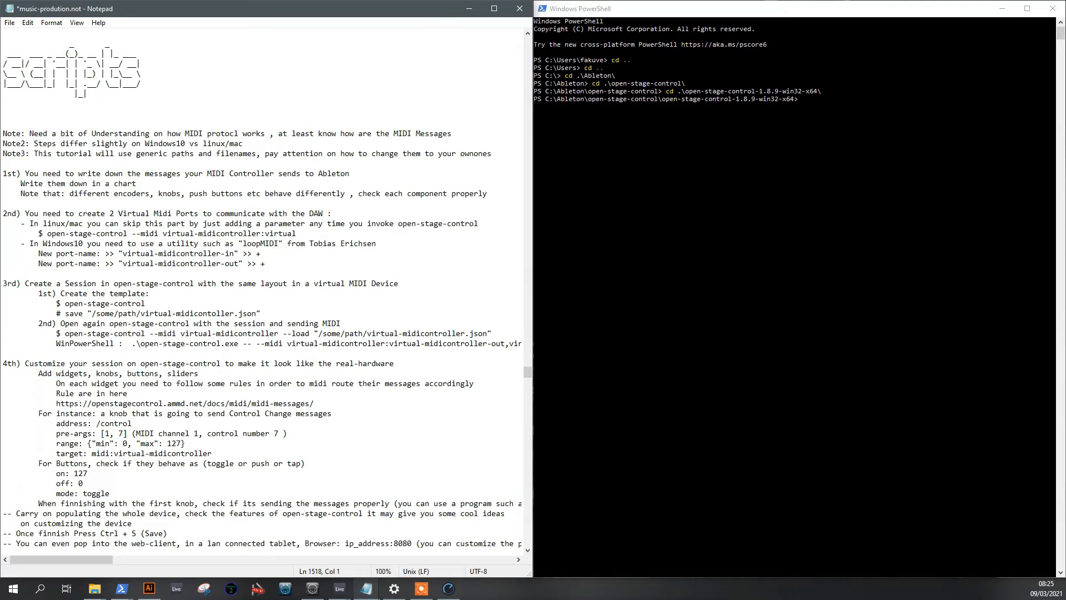
text(.\open-stage-control.exe)
text(--)
Run .\open-stage-control.exe -h in PowerShell to list the available command-line options.
click(816, 114)
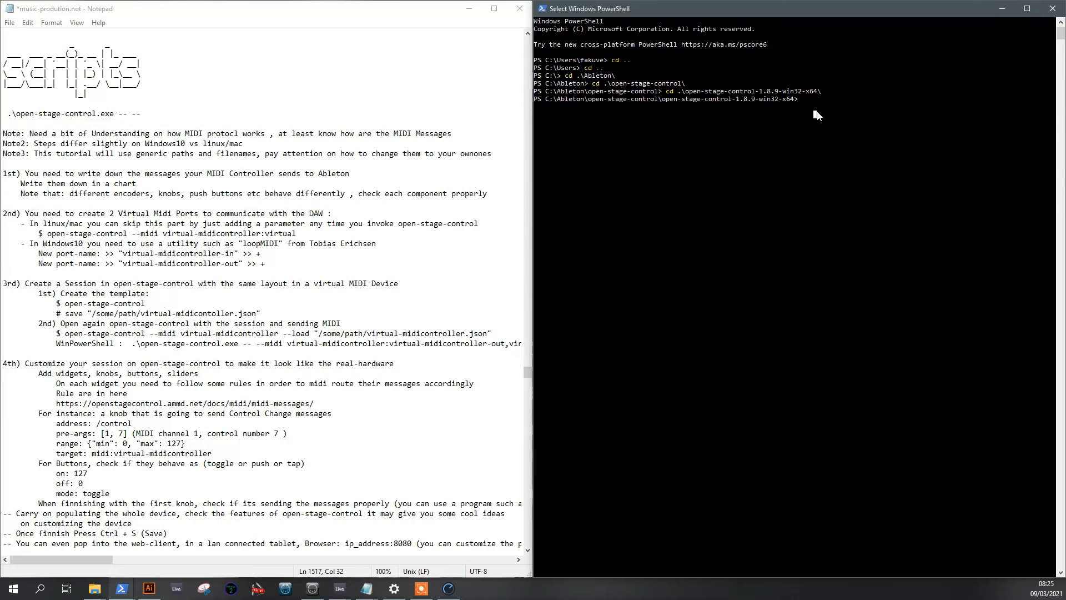
text(open)
key(Tab)
text(-h)
key(Return)
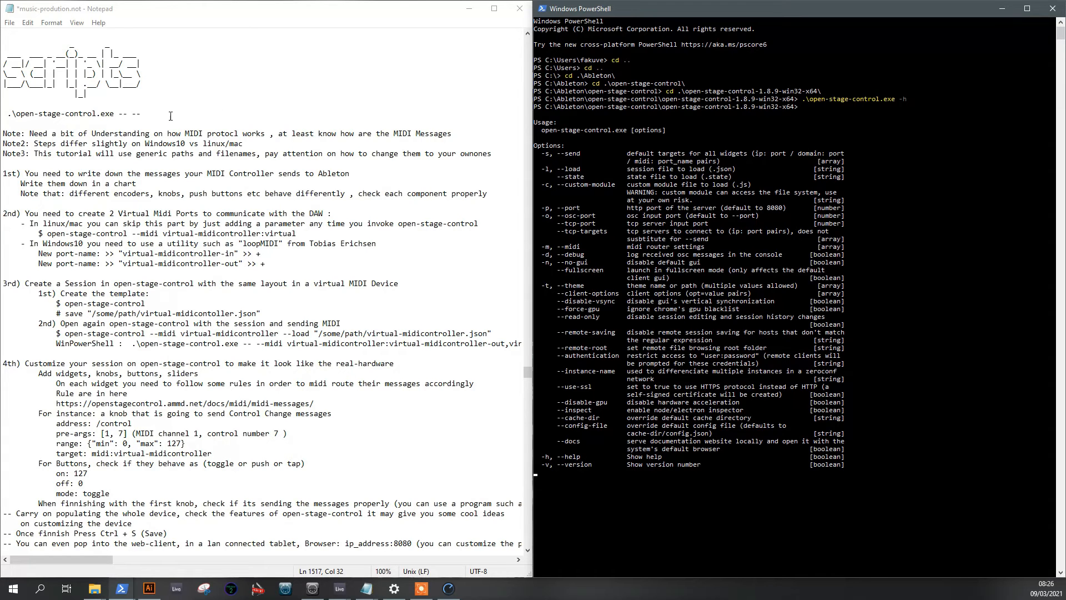
Complete the MIDI option in the Notepad command as --midi virtual-midicontroller:virtual-midicontroller-out,virtual-midicontroller-in.
key(alt+Tab)
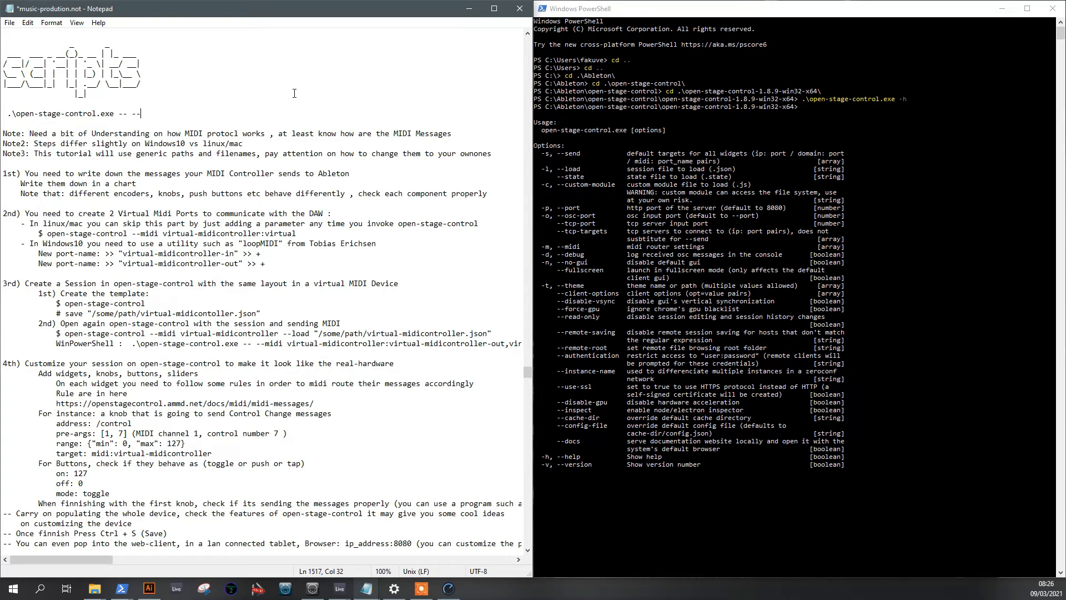
text(midi virtual-midicontroller:virti)
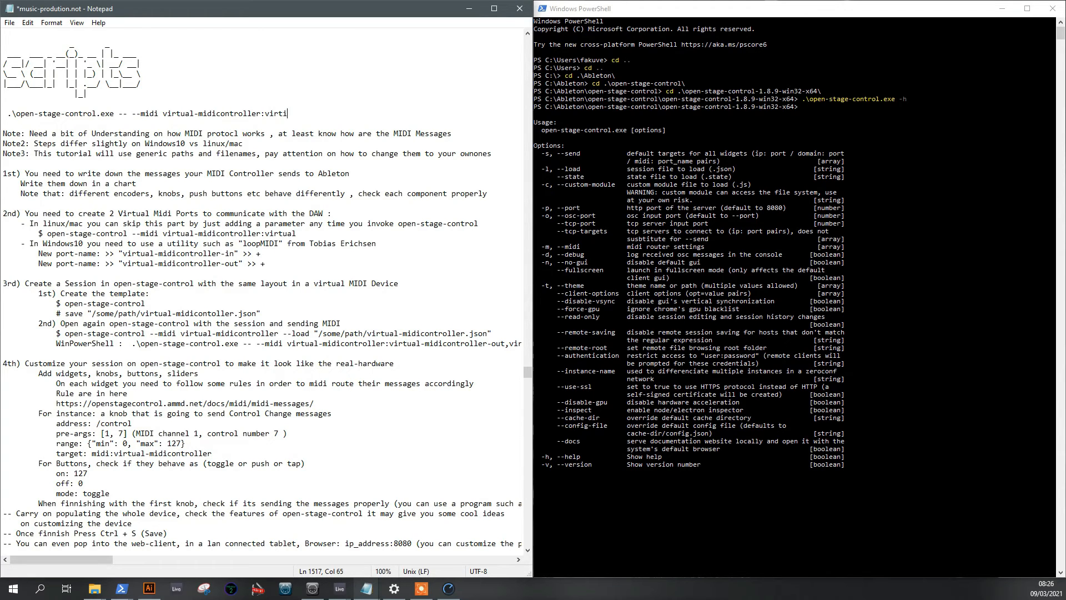
key(BackSpace)
text(ual-m)
text(idicontroller-out,virtual-)
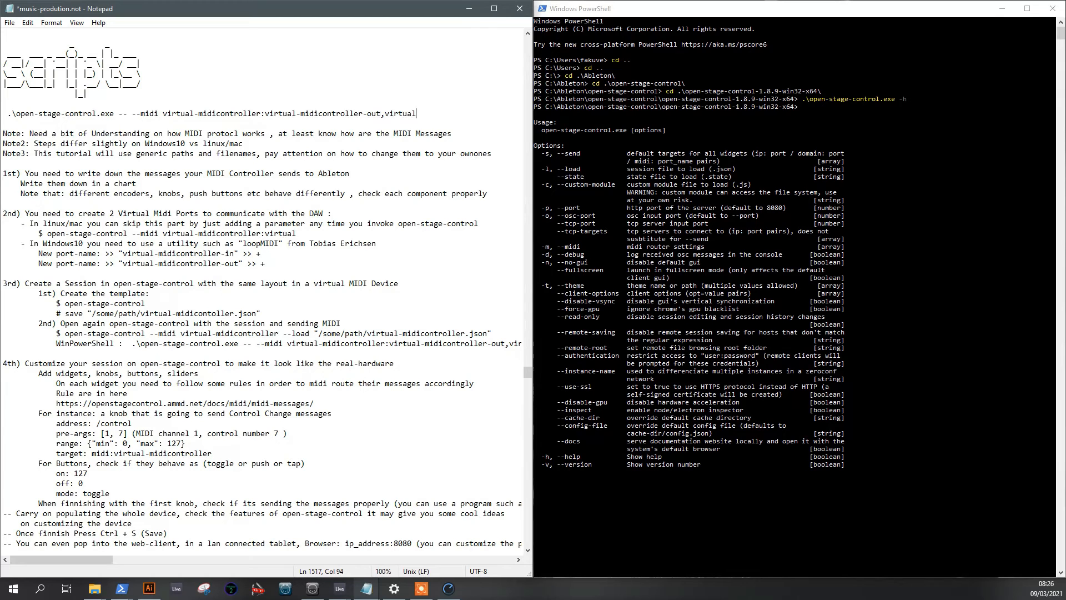
text(midicontroller-in)
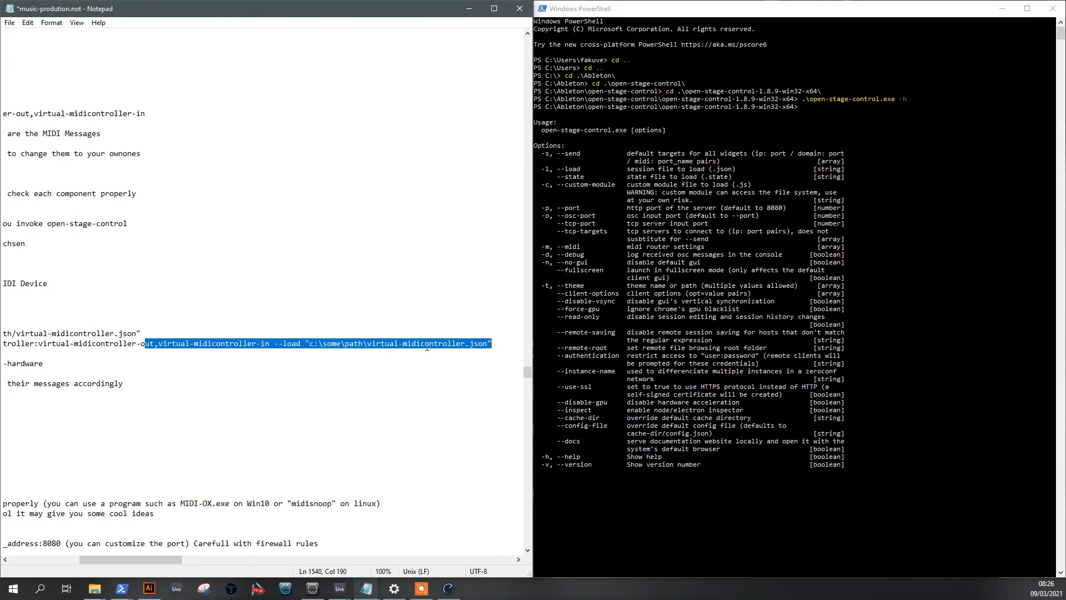
Append --load to the Notepad command with the quoted path of basic-open-stage-control-template.json in the user's home folder.
click(426, 344)
click(167, 111)
text(--)
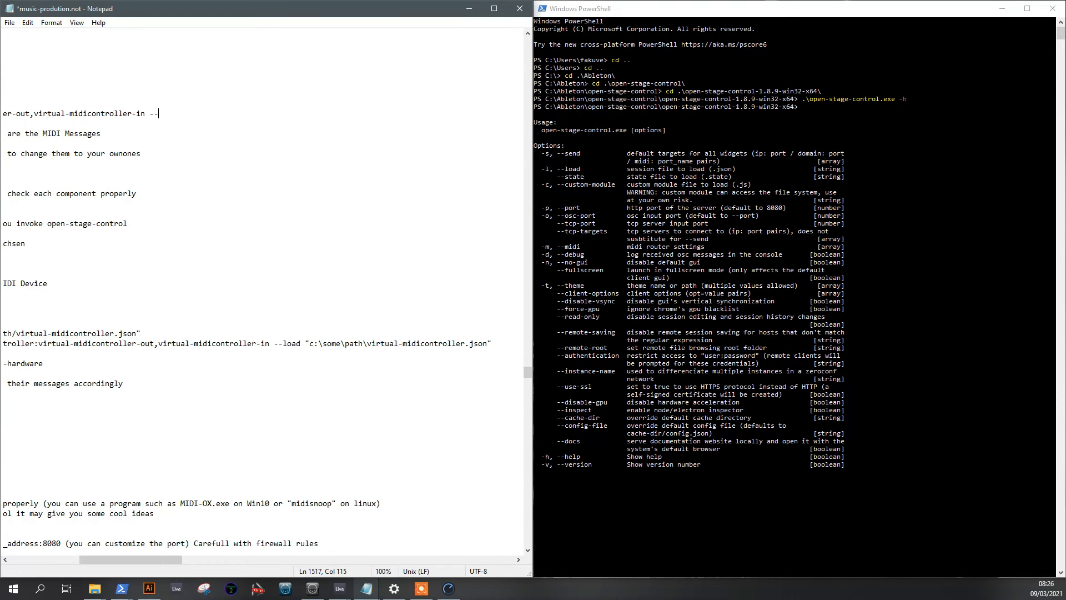
text(load ")
click(313, 343)
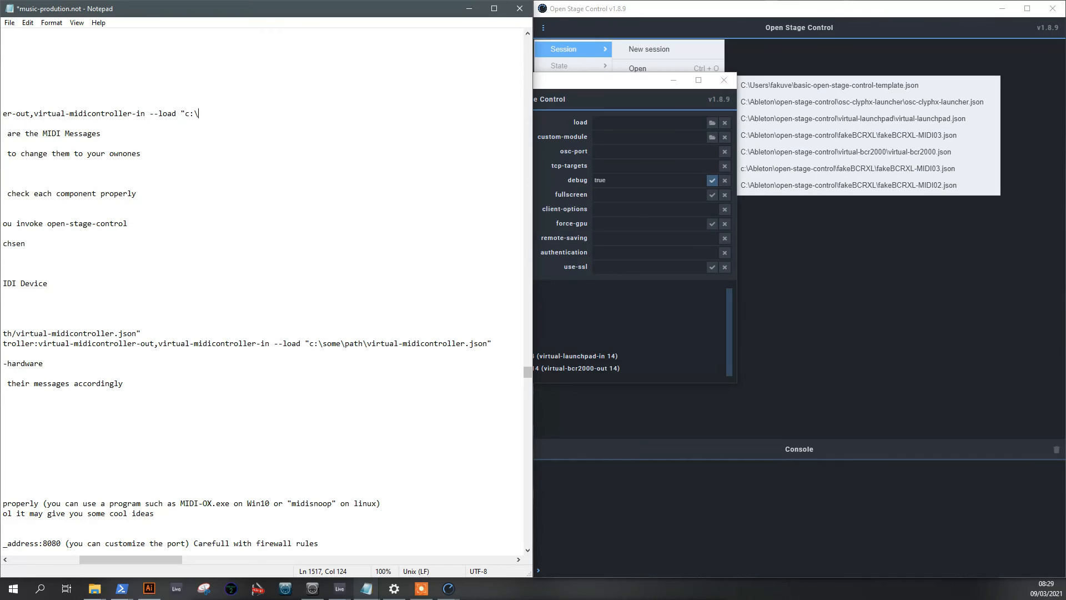
text(Users|fakuveasic-open-stage-con)
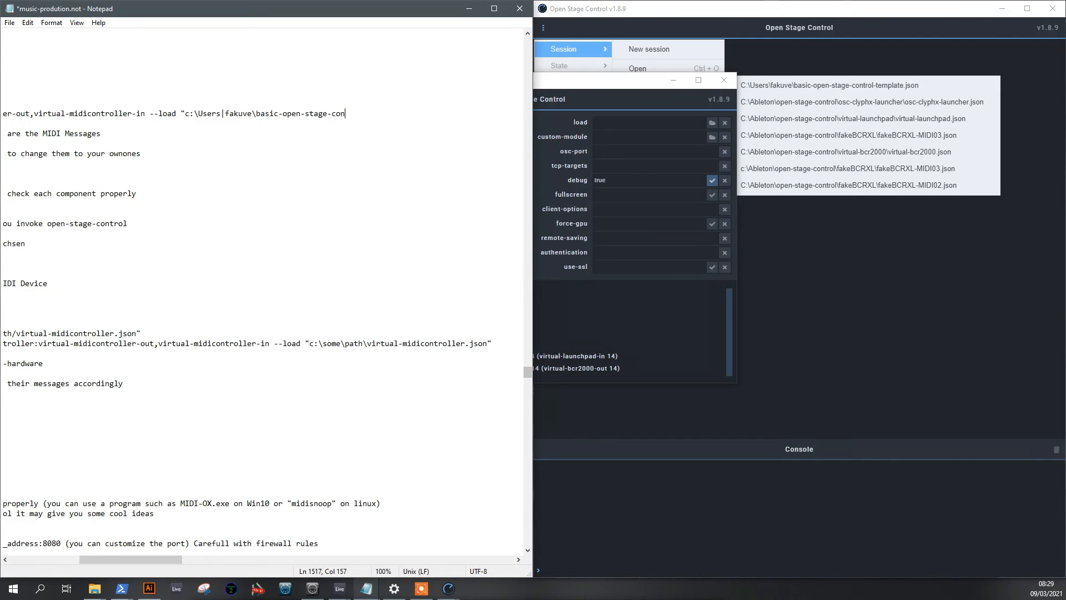
text(trol-template.sjo)
key(BackSpace)
key(BackSpace)
key(BackSpace)
text(json)
key(Return)
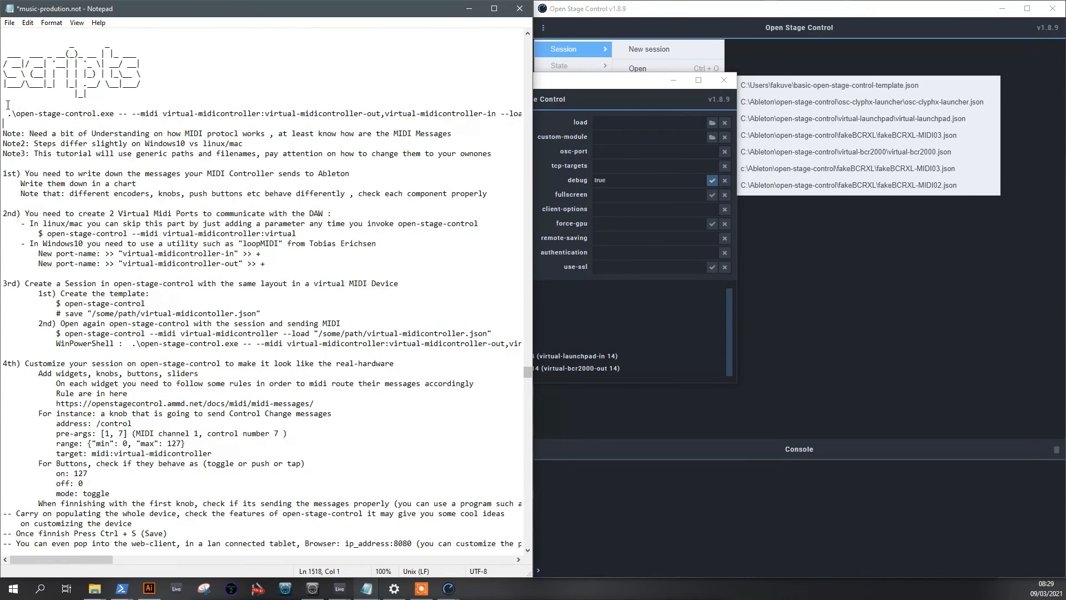
Select the full launch command in the notes, then close the Open Stage Control launcher and its session window.
drag(7, 114, 518, 120)
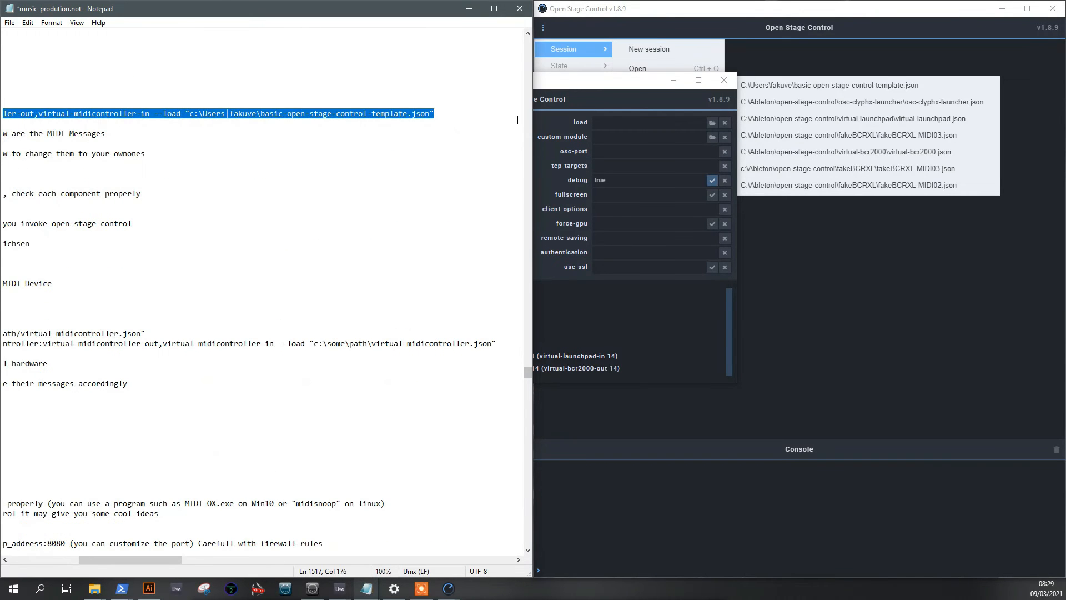
click(699, 91)
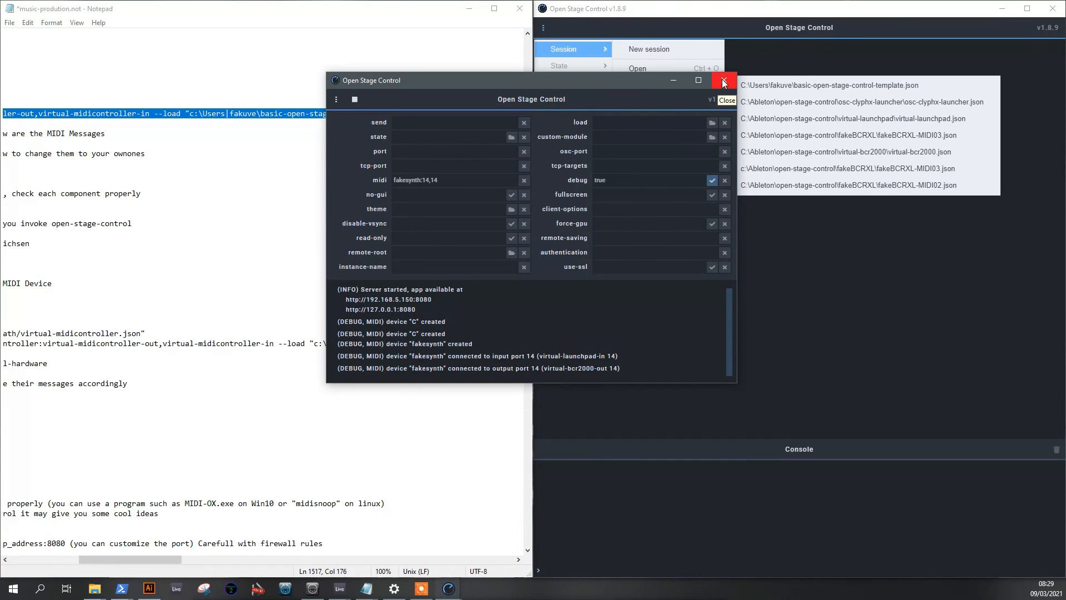
click(725, 81)
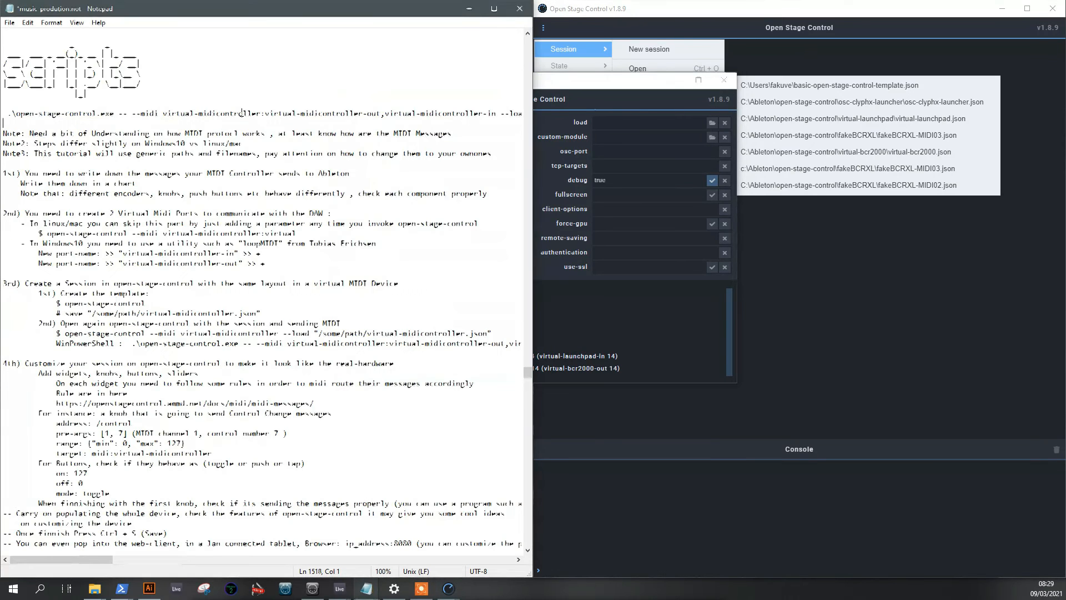
click(603, 85)
click(724, 82)
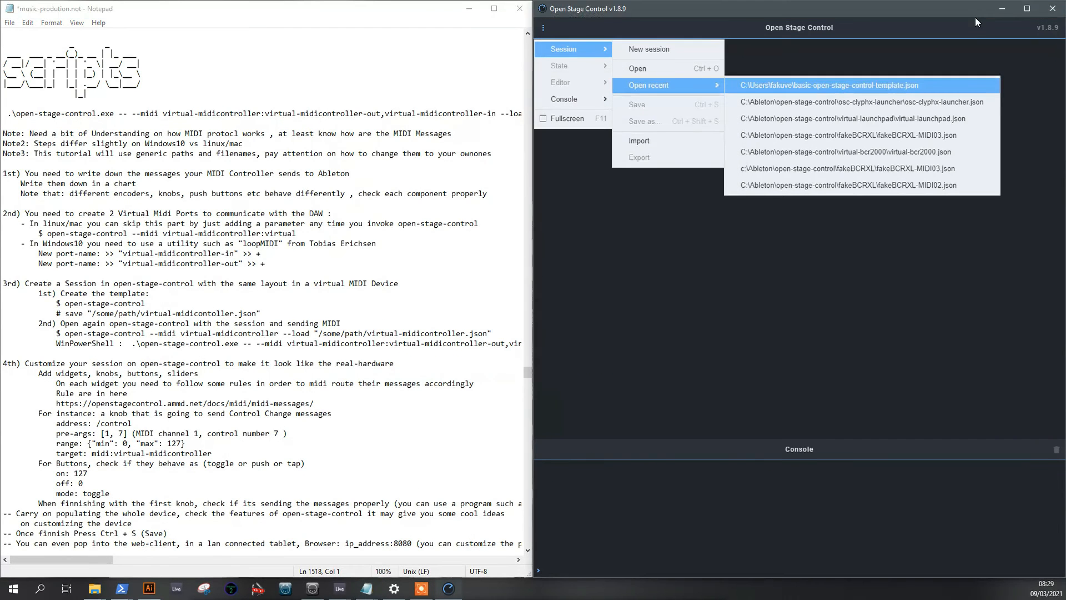
click(1047, 16)
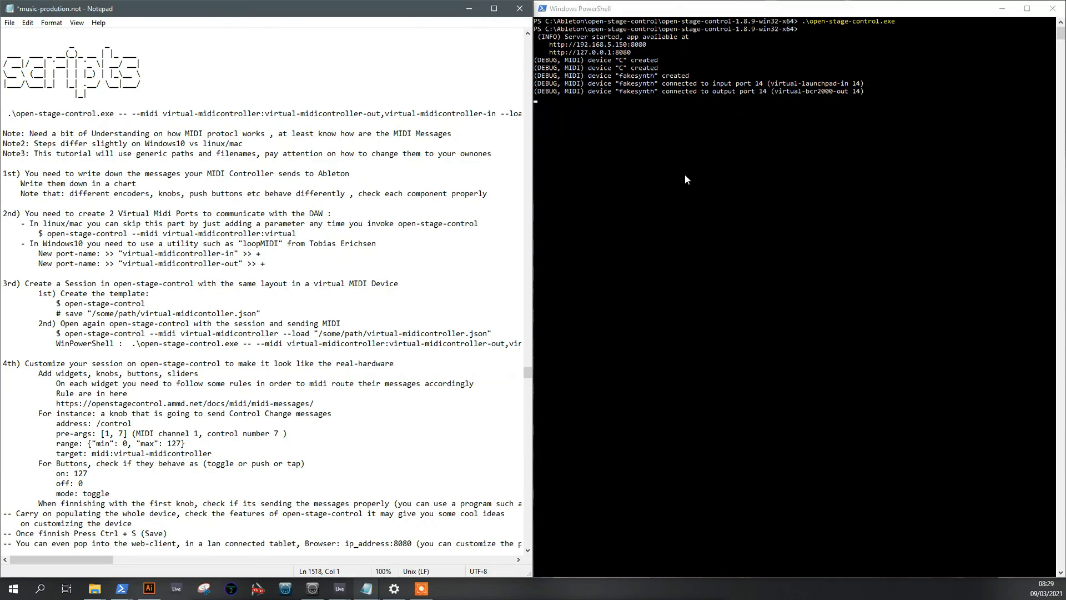
Return to the PowerShell prompt and clear the console output.
click(686, 179)
click(397, 117)
click(633, 118)
key(ctrl+c)
text(c)
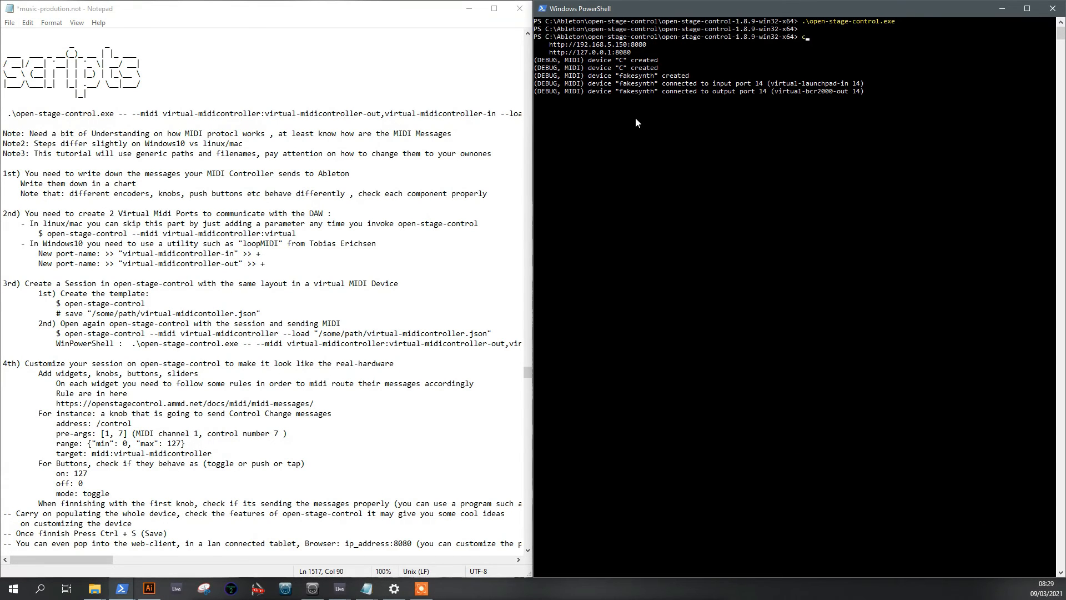
text(lear)
key(Return)
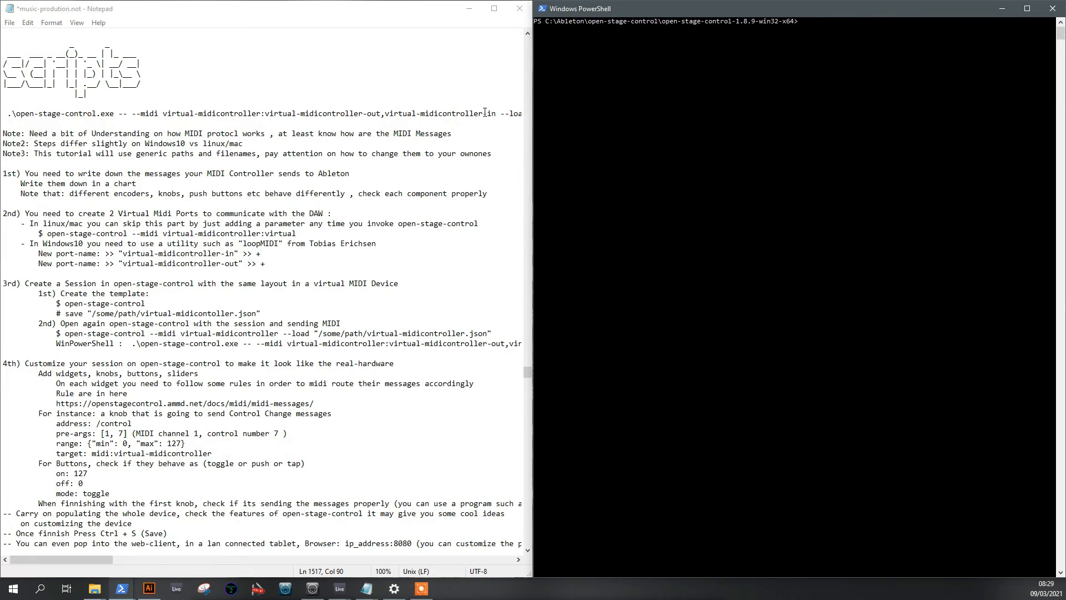
Correct the stray | in the command's template path in the notes to a backslash and select the whole command.
drag(482, 113, 404, 130)
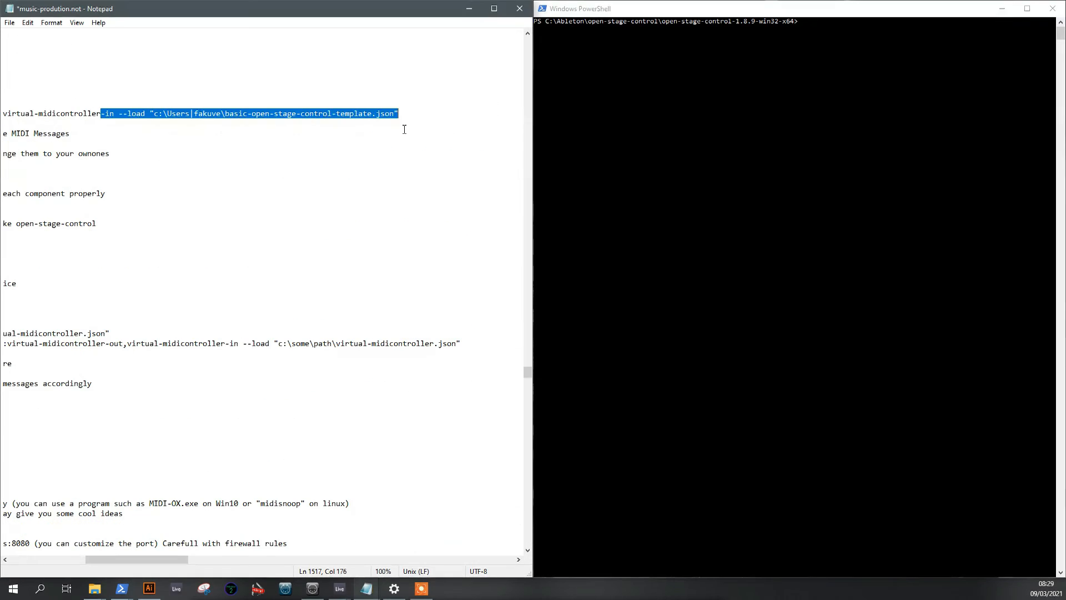
click(189, 115)
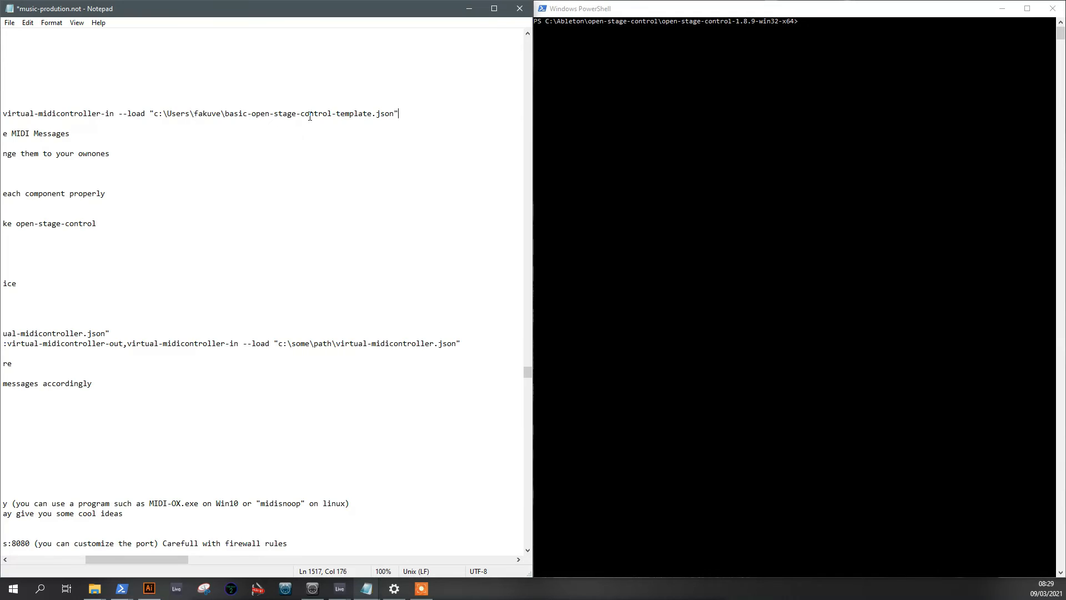
key(Down)
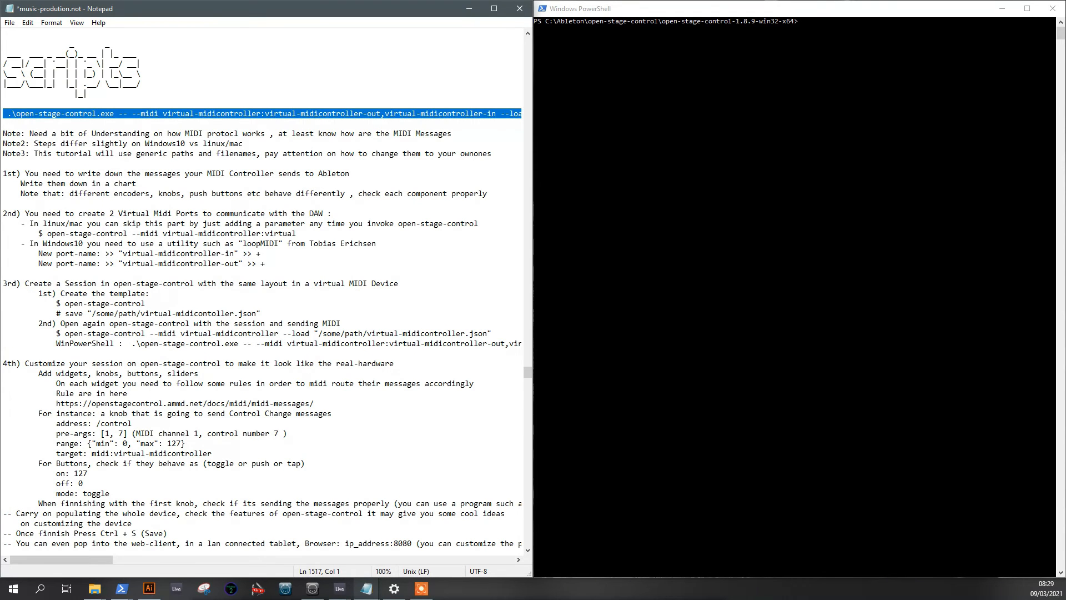
Run the copied launch command in PowerShell to start Open Stage Control with basic-open-stage-control-template.json and the virtual-midicontroller MIDI ports.
click(824, 21)
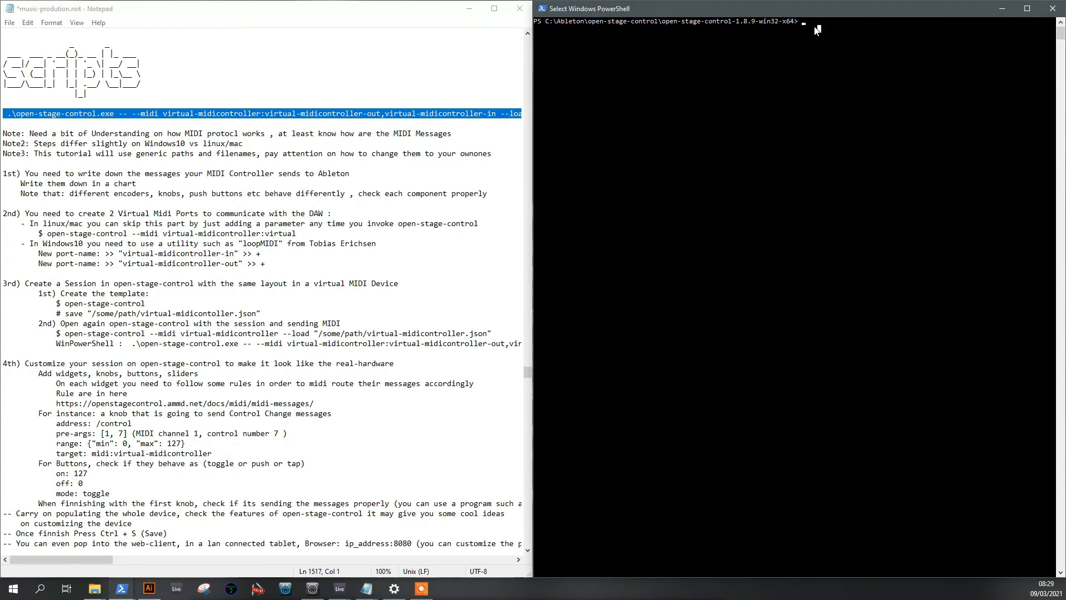
right_click(810, 25)
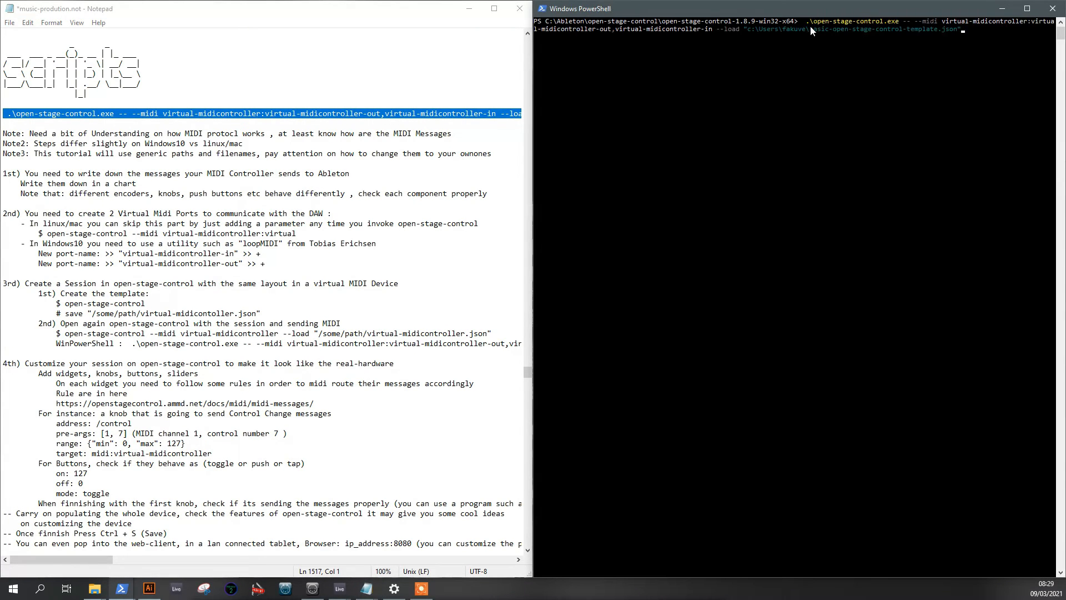
key(Return)
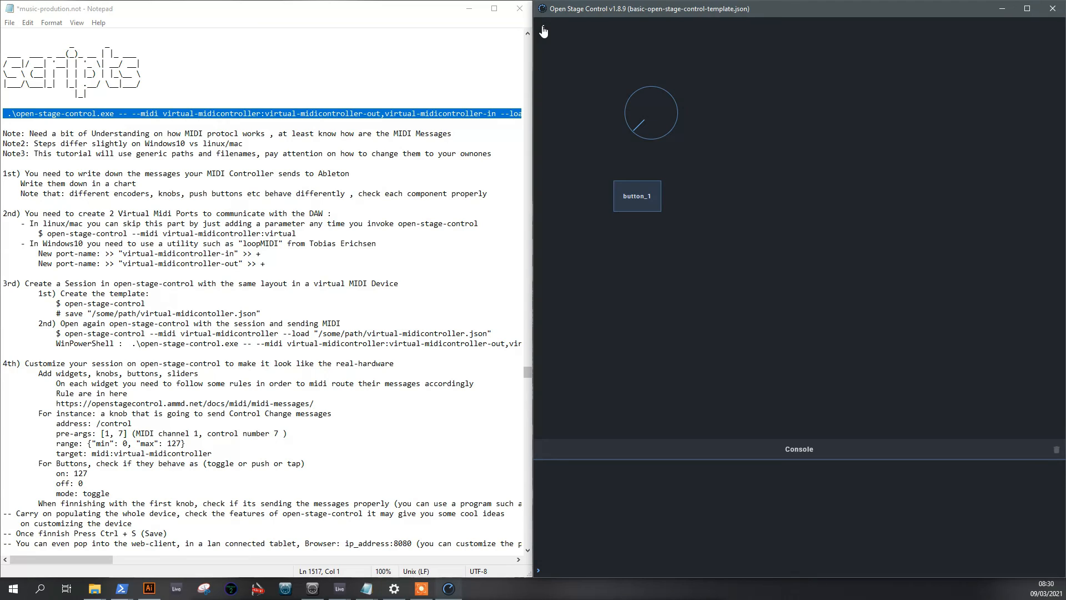
Turn on the editor briefly to view the loaded template's project tree, and turn it off again.
click(543, 29)
mouse_move(578, 49)
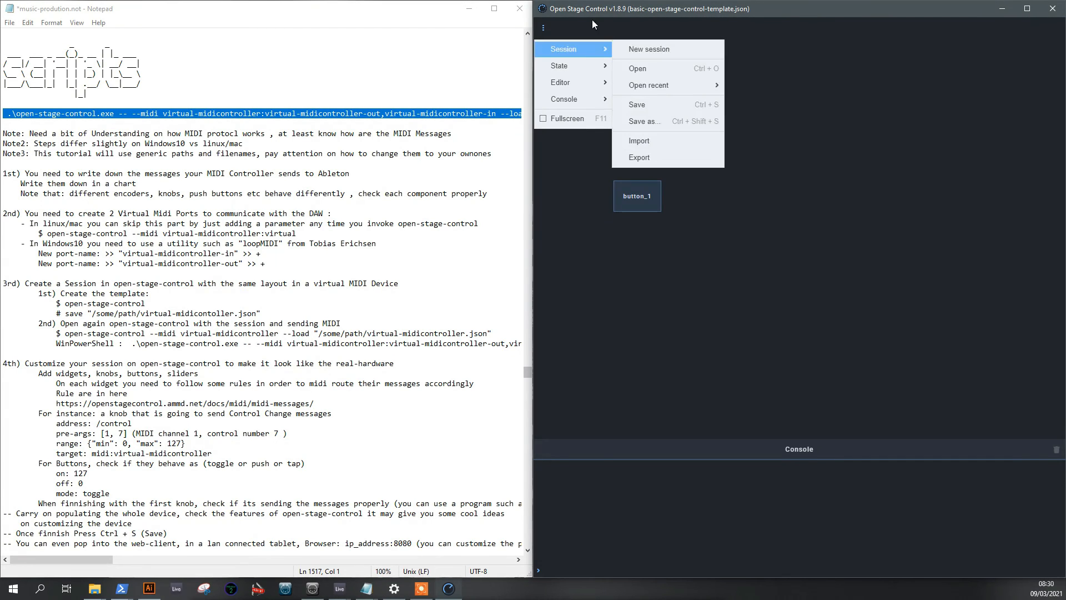
click(822, 43)
key(ctrl+e)
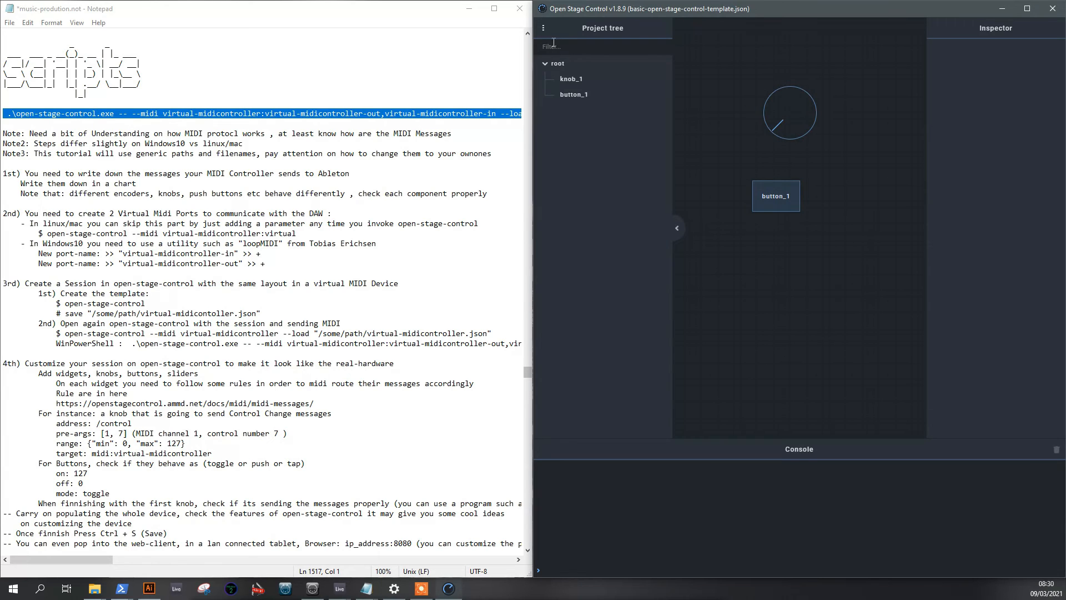
key(ctrl+e)
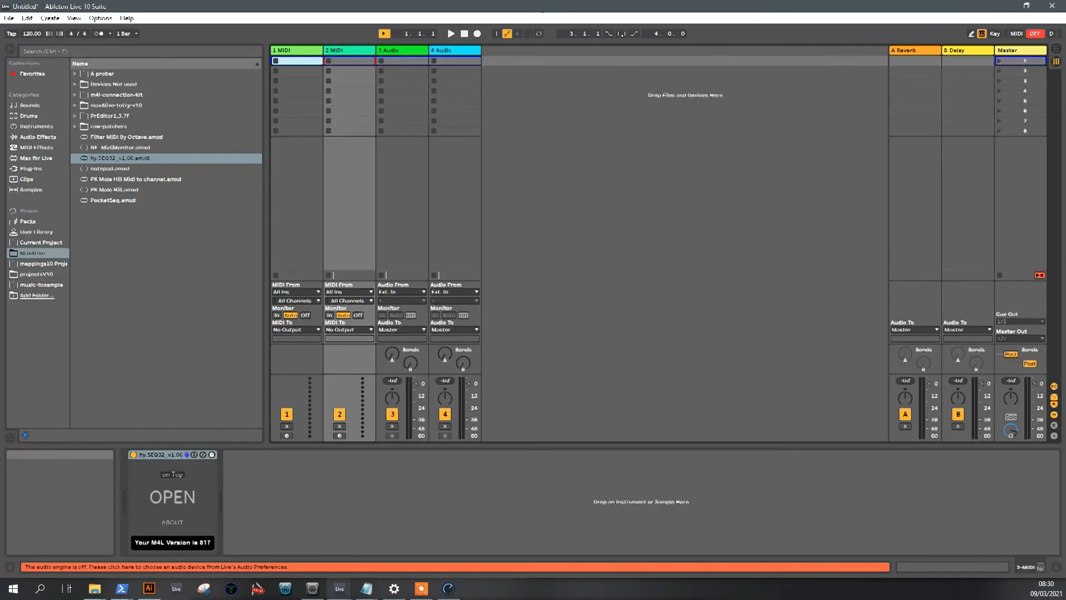
Switch to Ableton Live and assign BCR2000 as control surface 5 with input device-in and output device-out in the MIDI preferences.
click(96, 20)
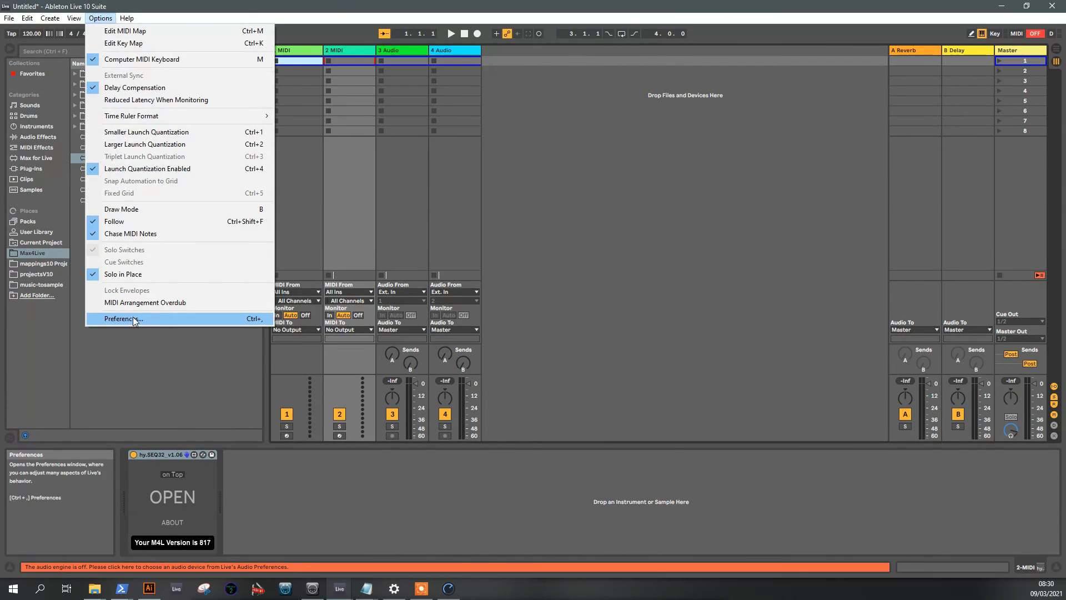
click(133, 318)
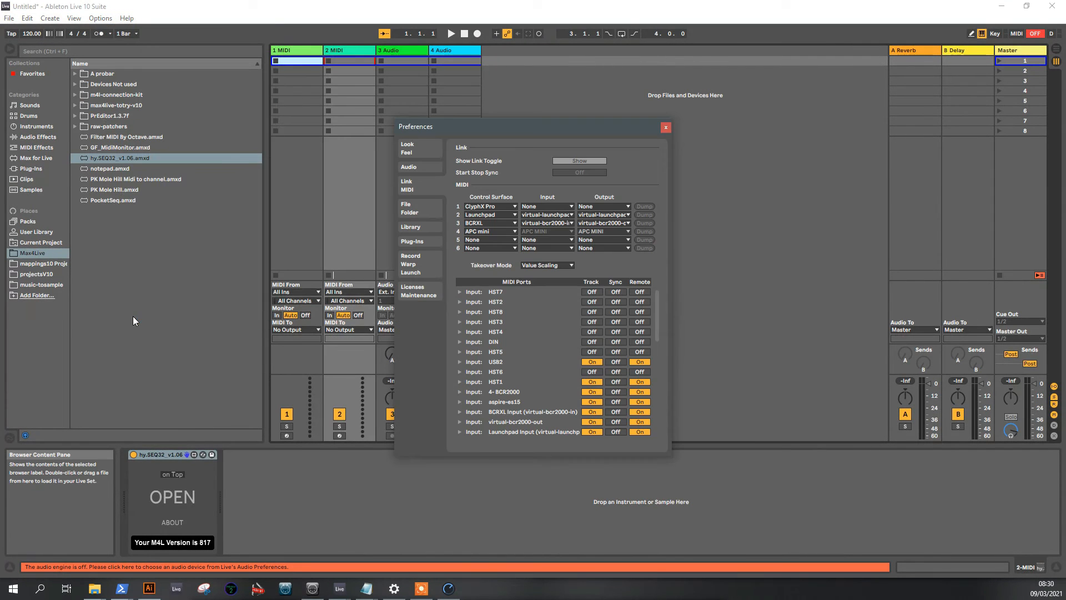
click(493, 239)
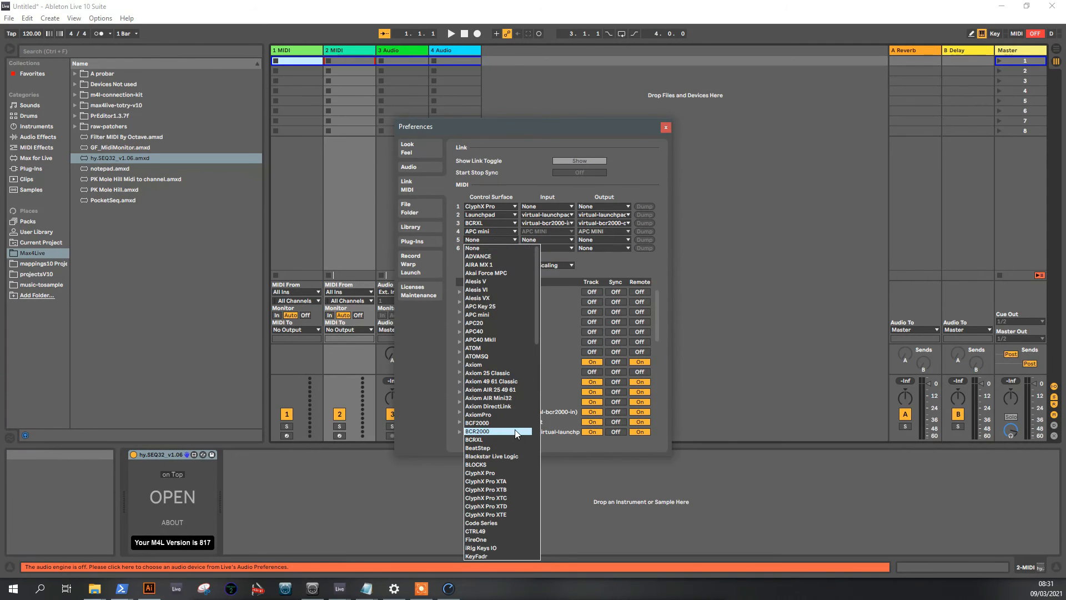
key(Escape)
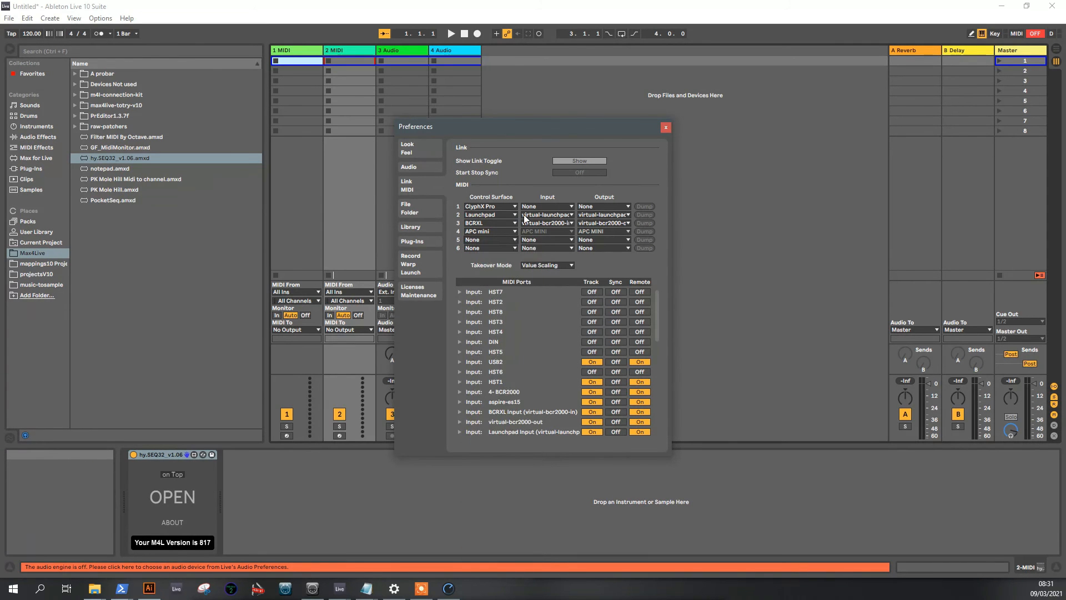
click(538, 239)
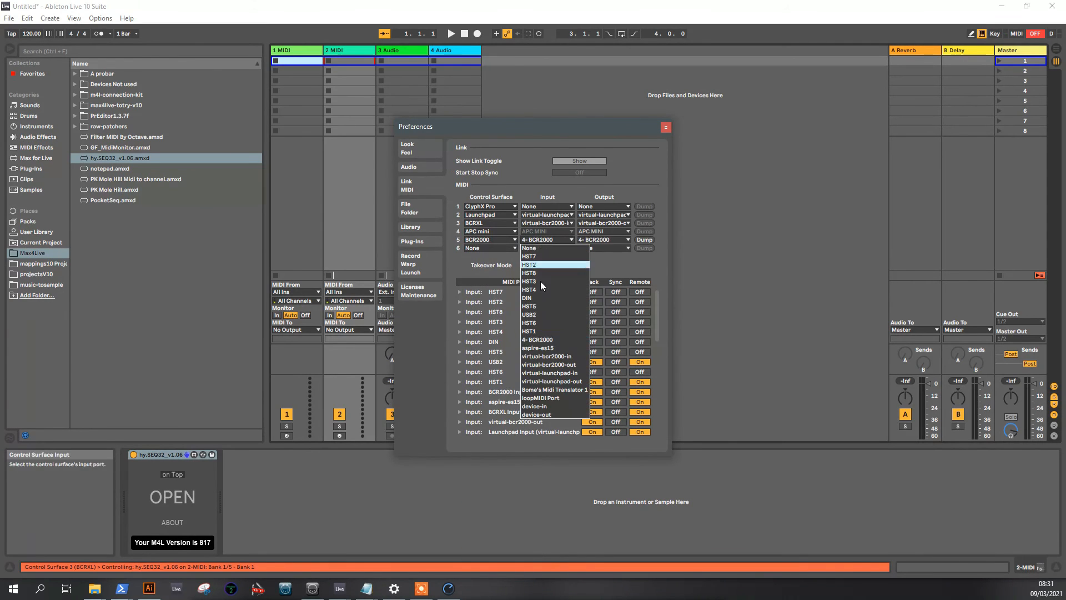
click(534, 406)
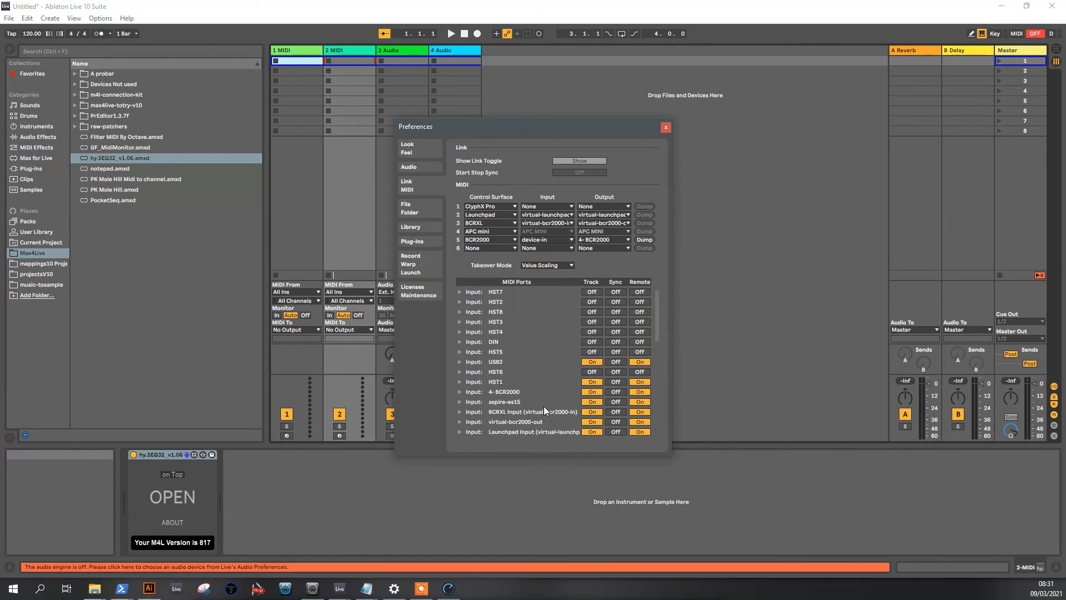
click(607, 241)
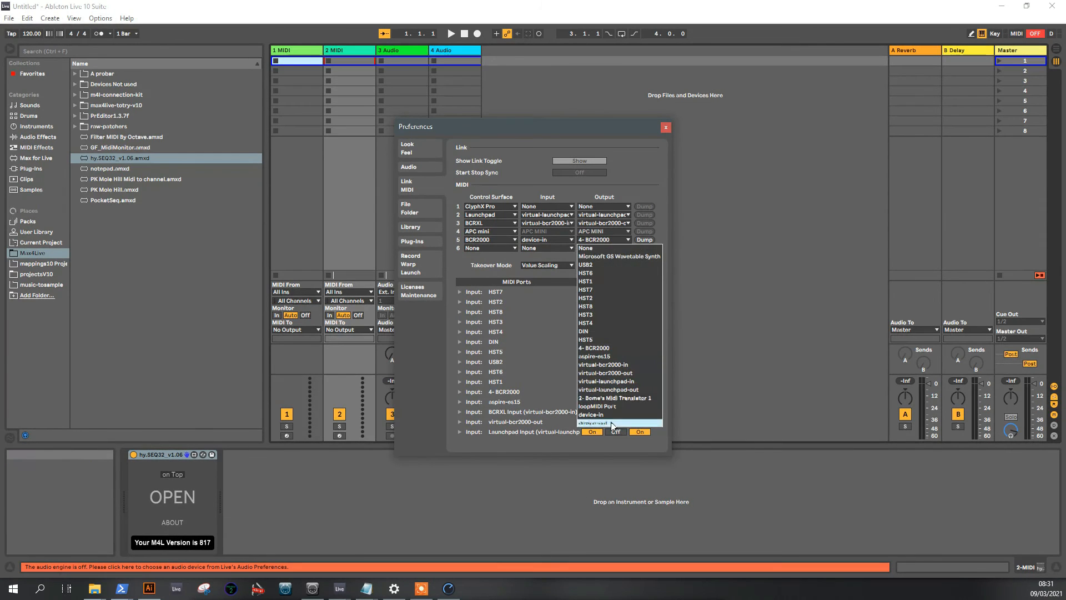
click(612, 424)
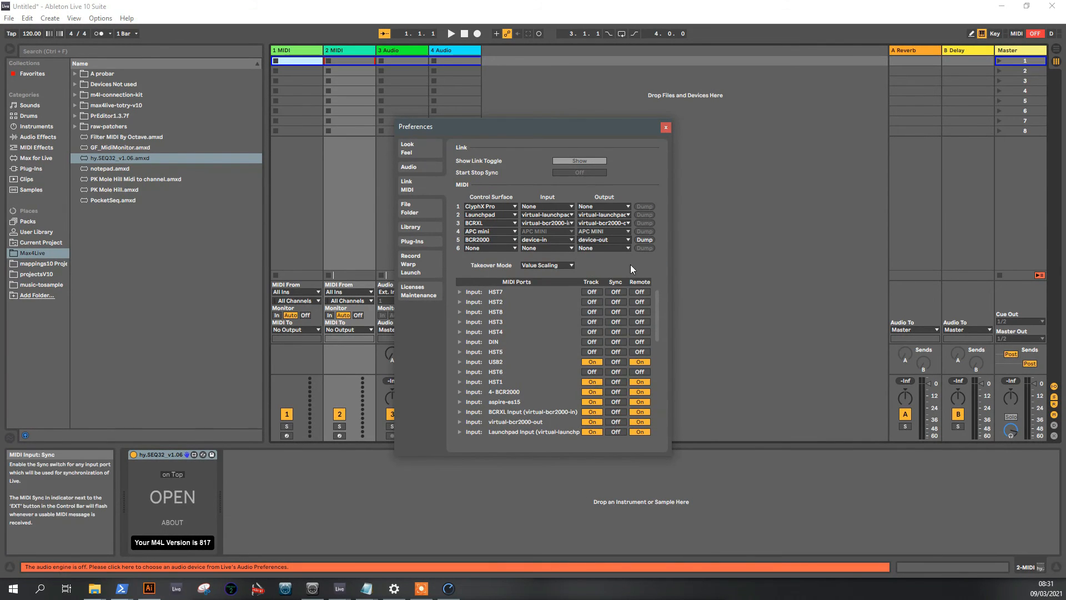
click(667, 127)
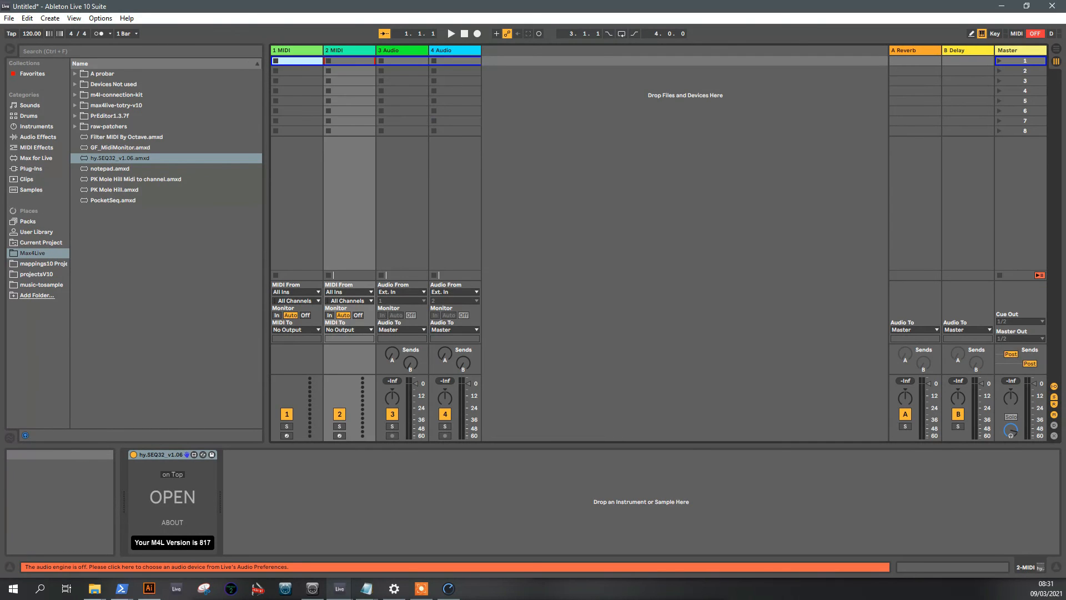
Float the Open Stage Control window over Live and test the template's knob and button_1.
key(alt+Tab)
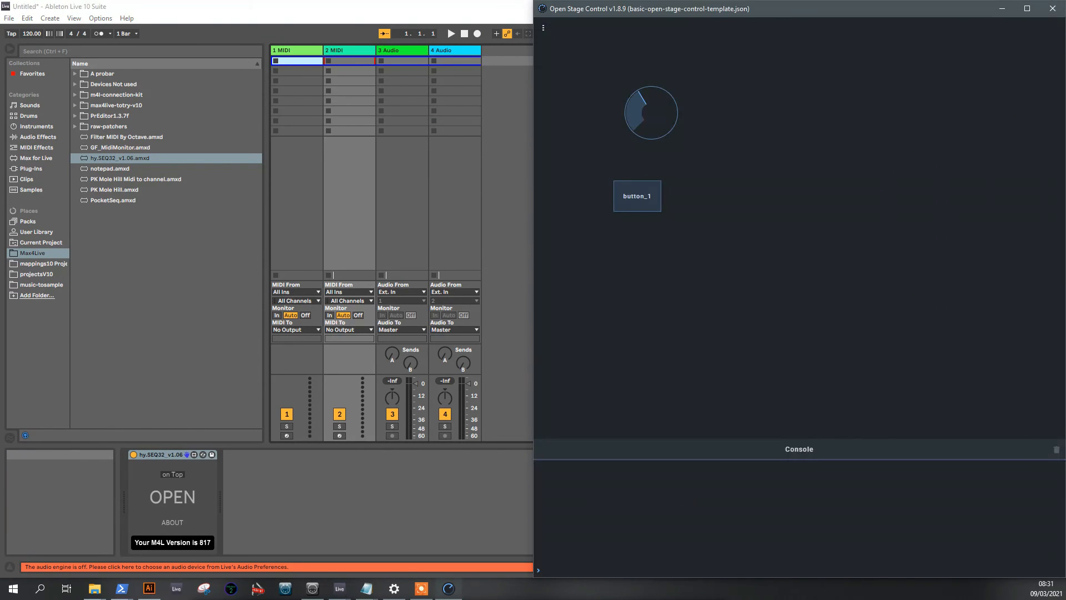
key(super+Down)
drag(570, 262, 955, 47)
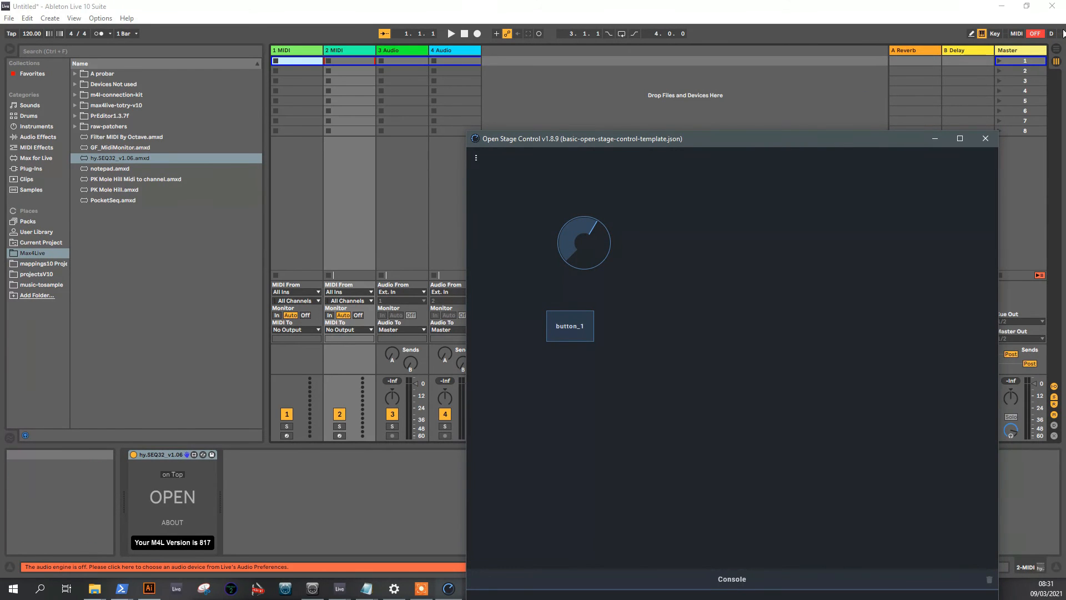
mouse_move(582, 226)
mouse_down()
mouse_move(581, 240)
mouse_move(582, 224)
mouse_up()
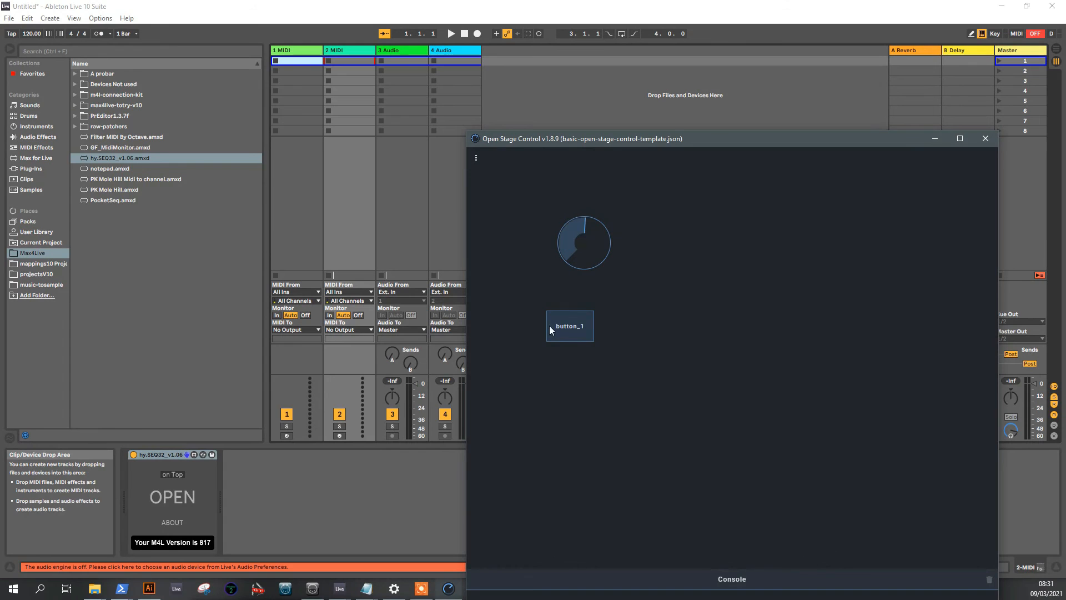
click(562, 325)
drag(589, 233, 699, 25)
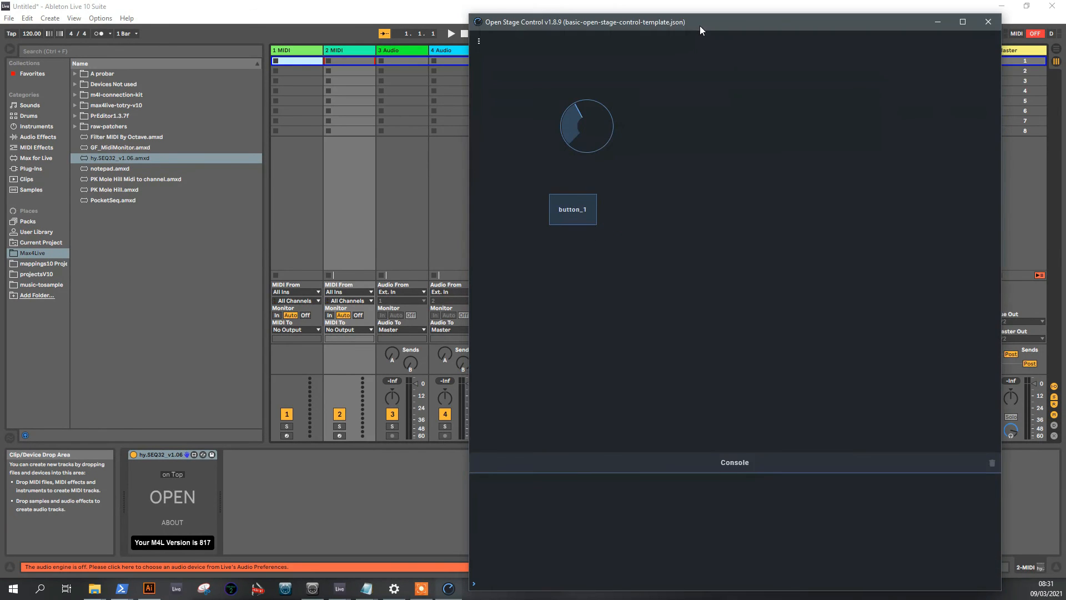
Review the control surface port assignments in Live's MIDI preferences and close them.
click(101, 18)
click(173, 321)
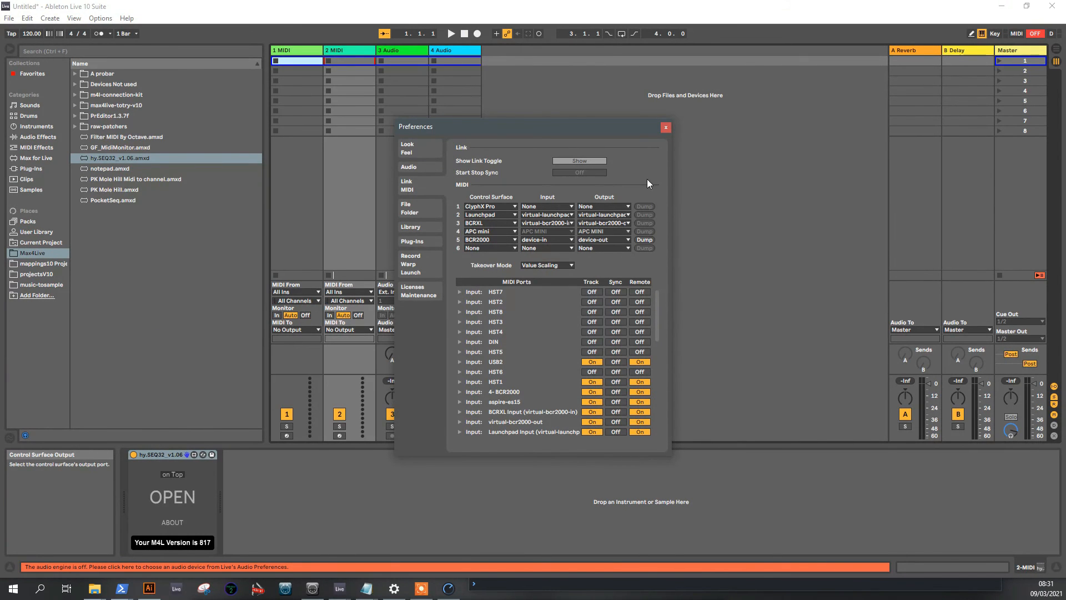
click(666, 128)
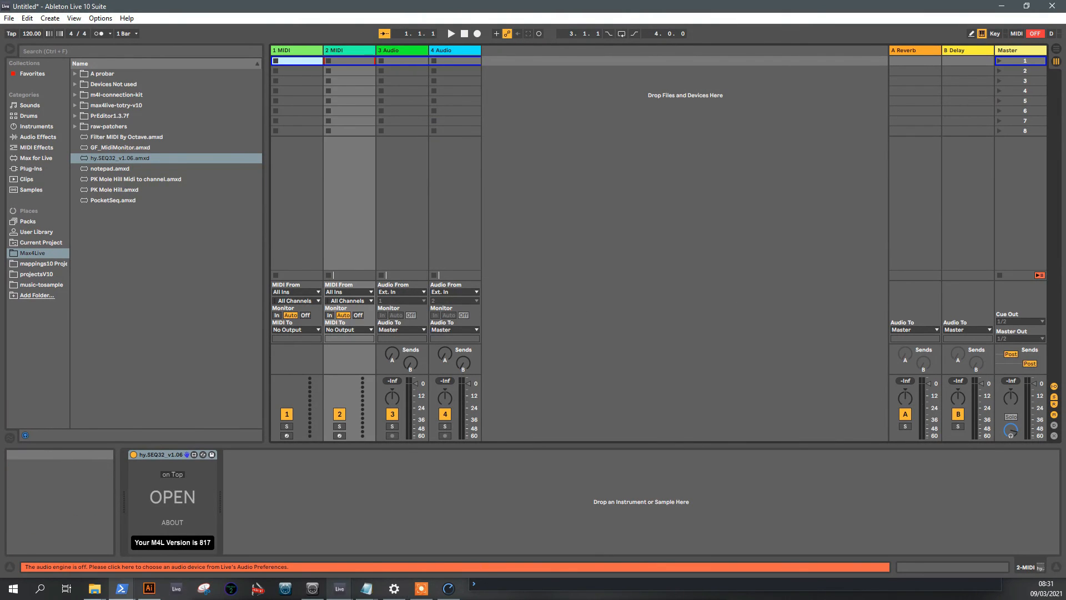
Switch to Internet Explorer and try to open the web client at 192.168.5.150:8080.
click(339, 588)
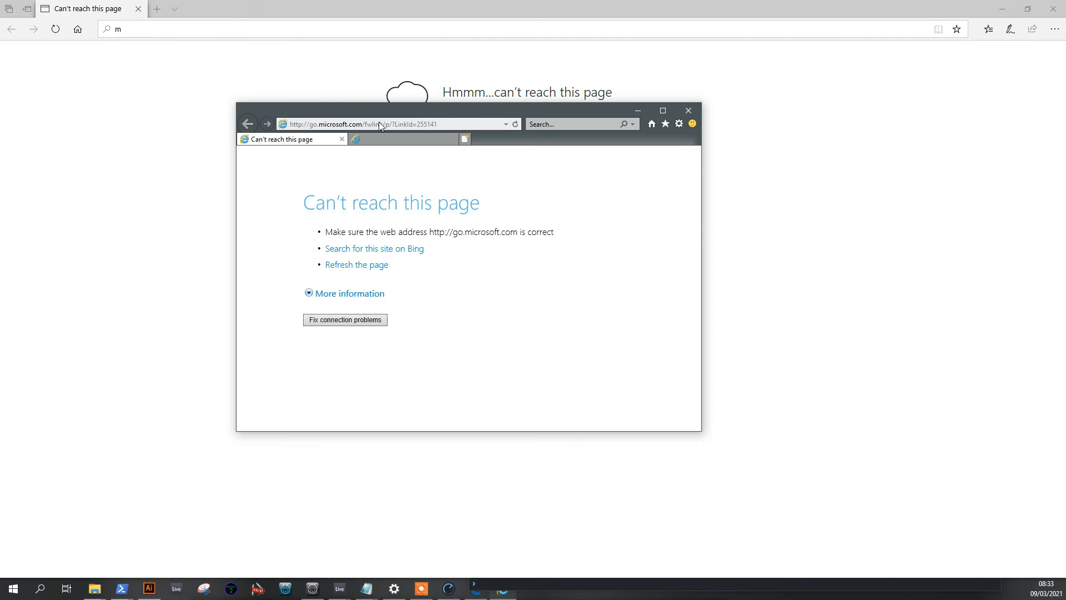
click(421, 118)
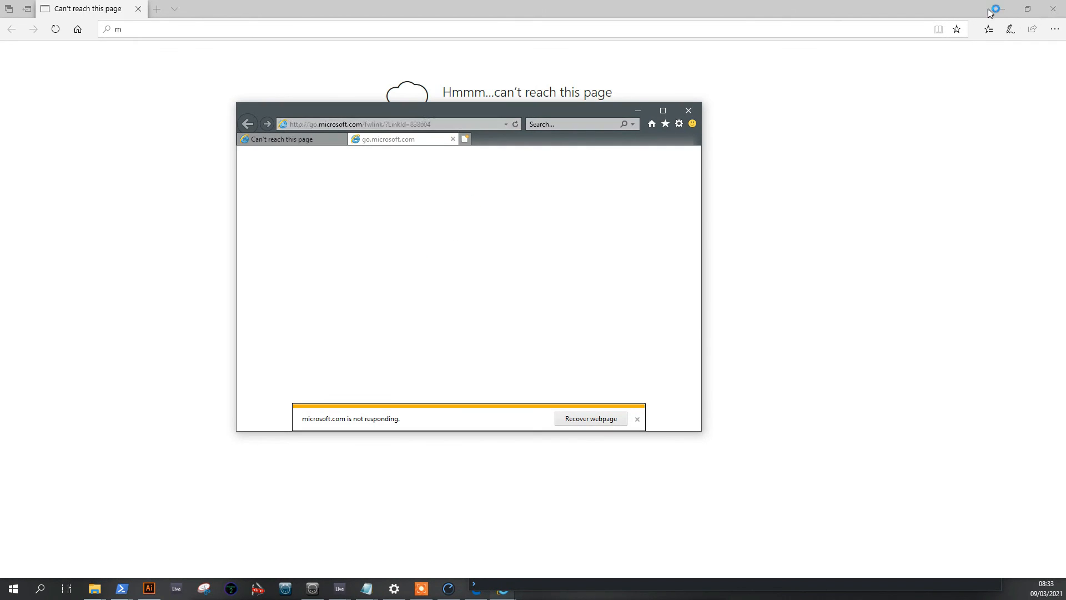
click(255, 33)
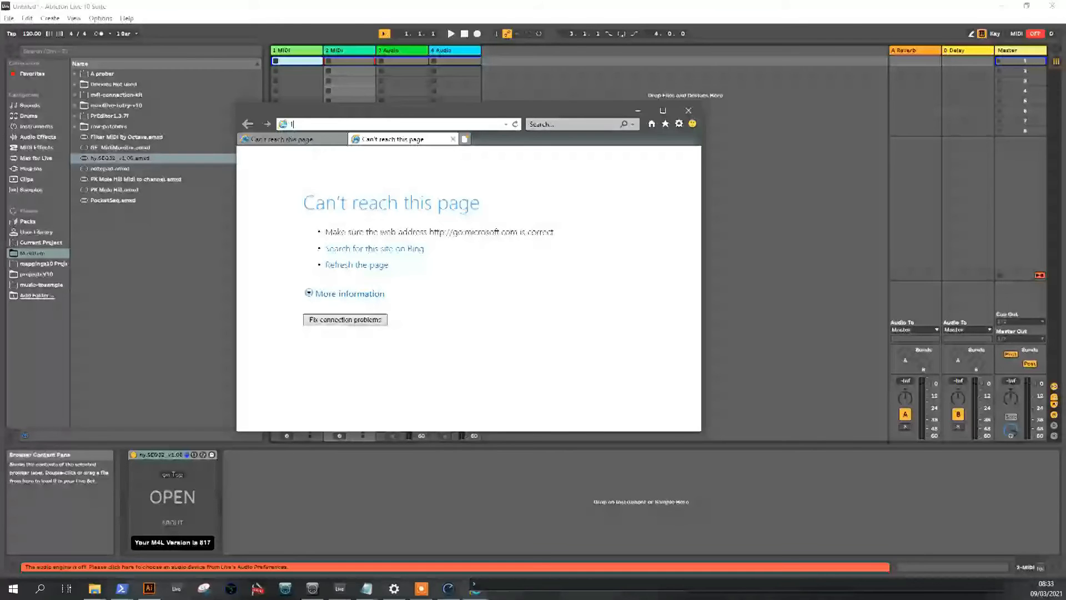
text(192.1)
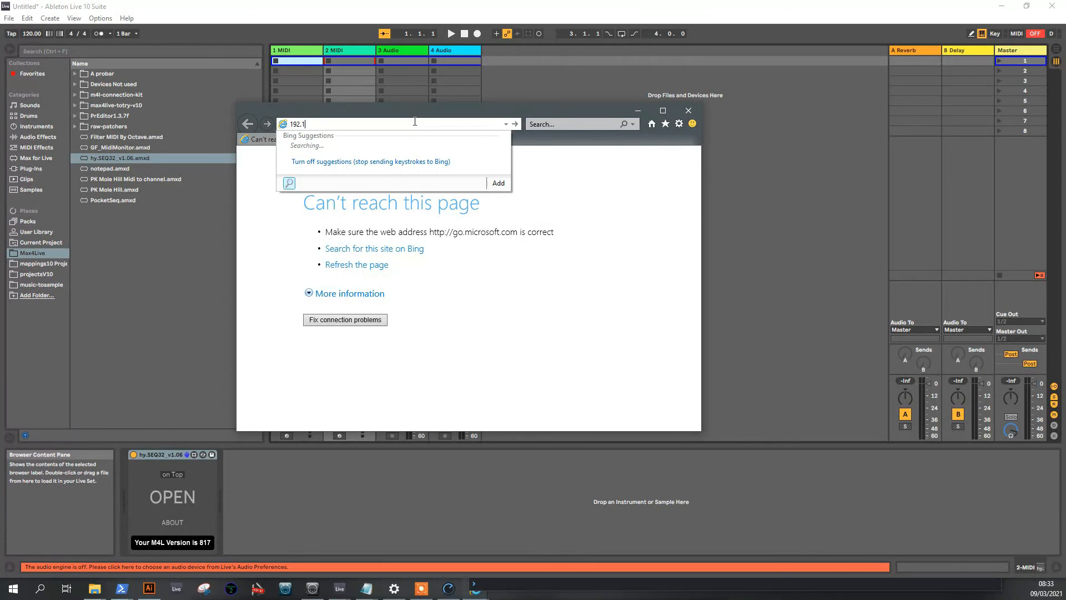
text(8.68.5.150:8080)
key(Return)
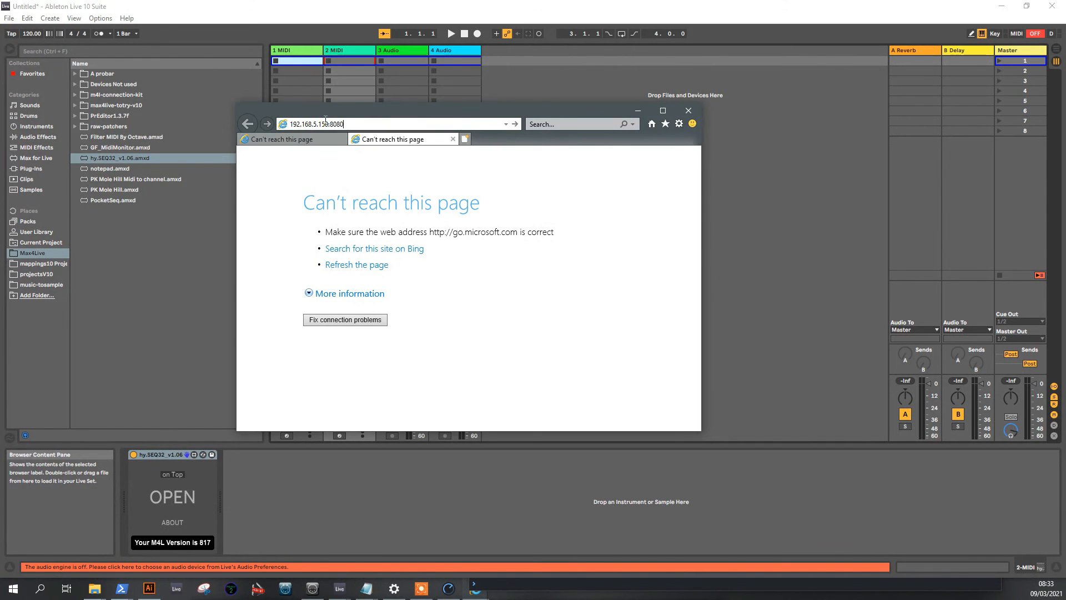
click(326, 120)
key(ctrl+c)
click(345, 123)
key(Return)
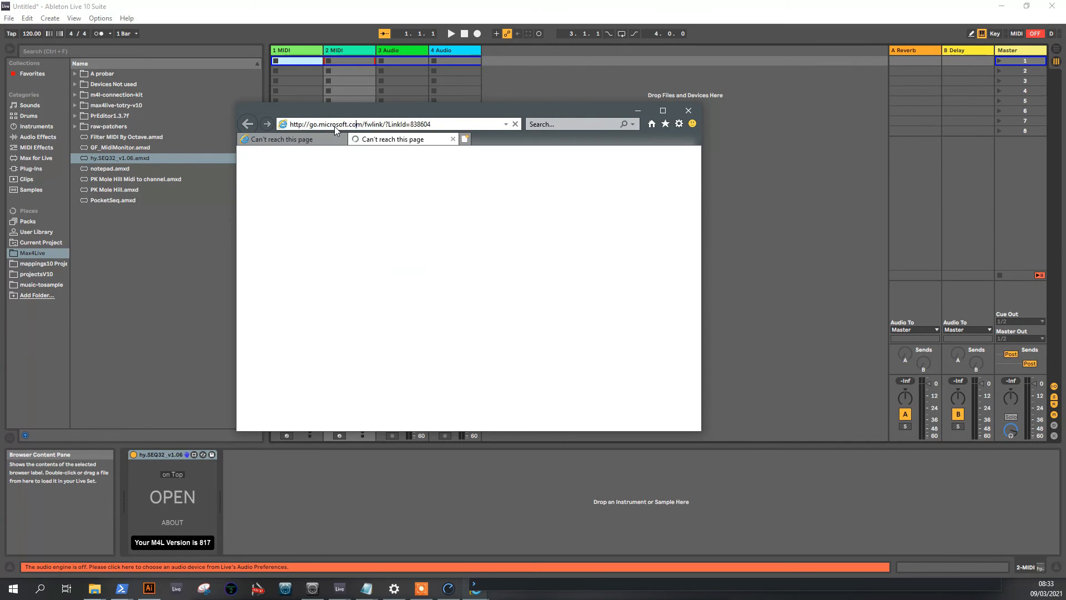
click(294, 120)
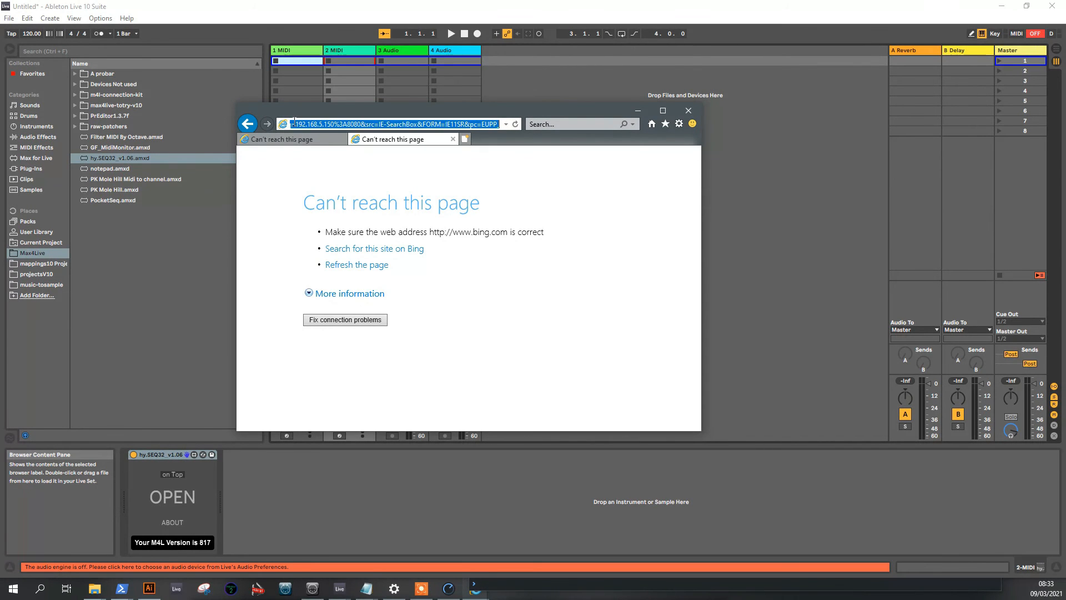
key(ctrl+v)
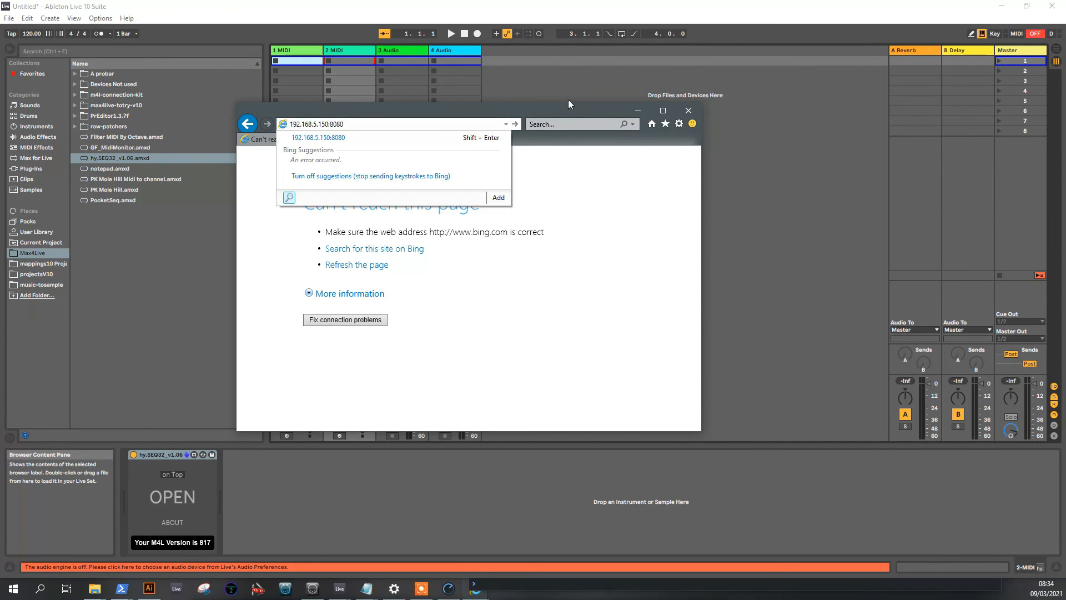
text(http:/)
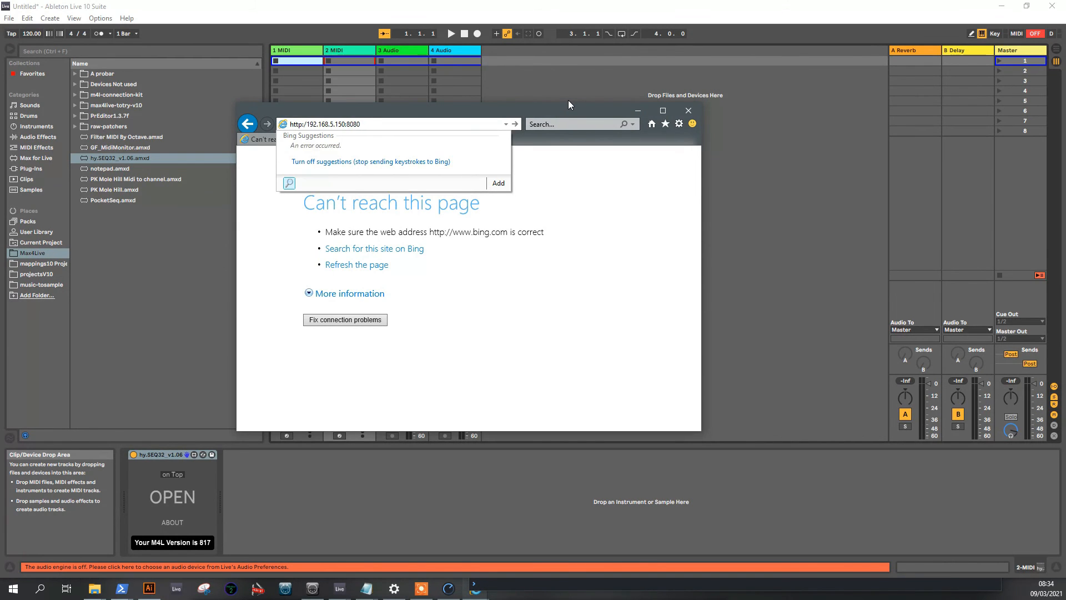
text(/)
key(Return)
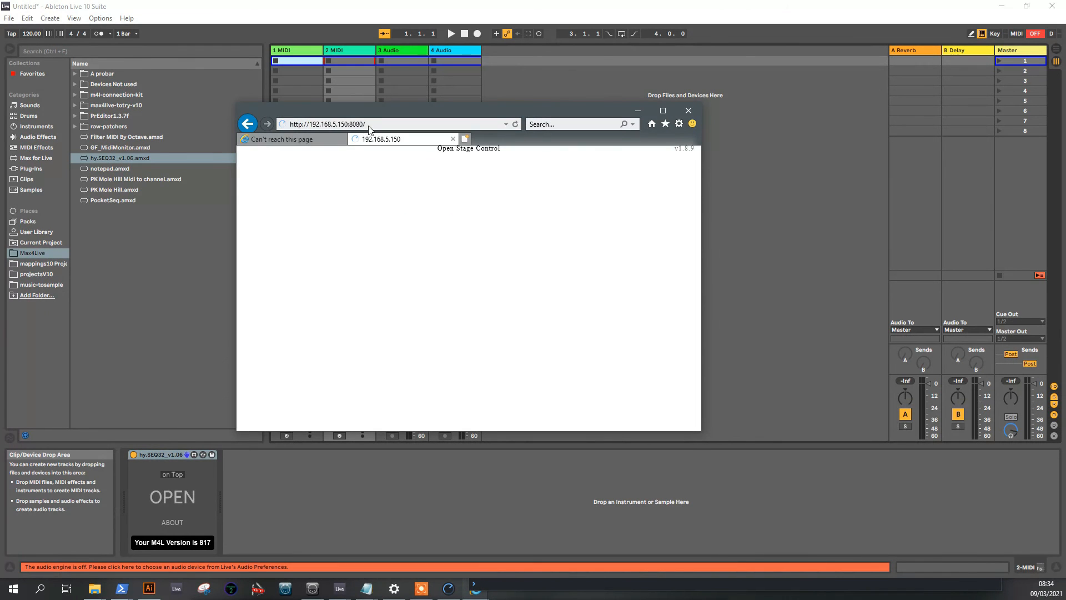
Maximize the browser window and inspect the loaded Open Stage Control page.
drag(409, 113, 362, 77)
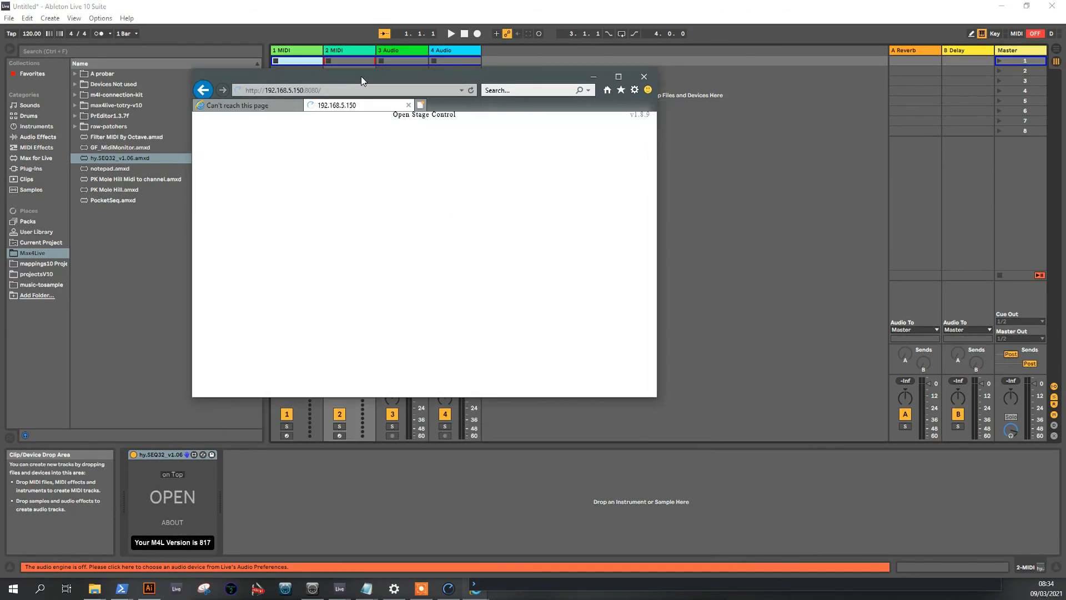
double_click(361, 76)
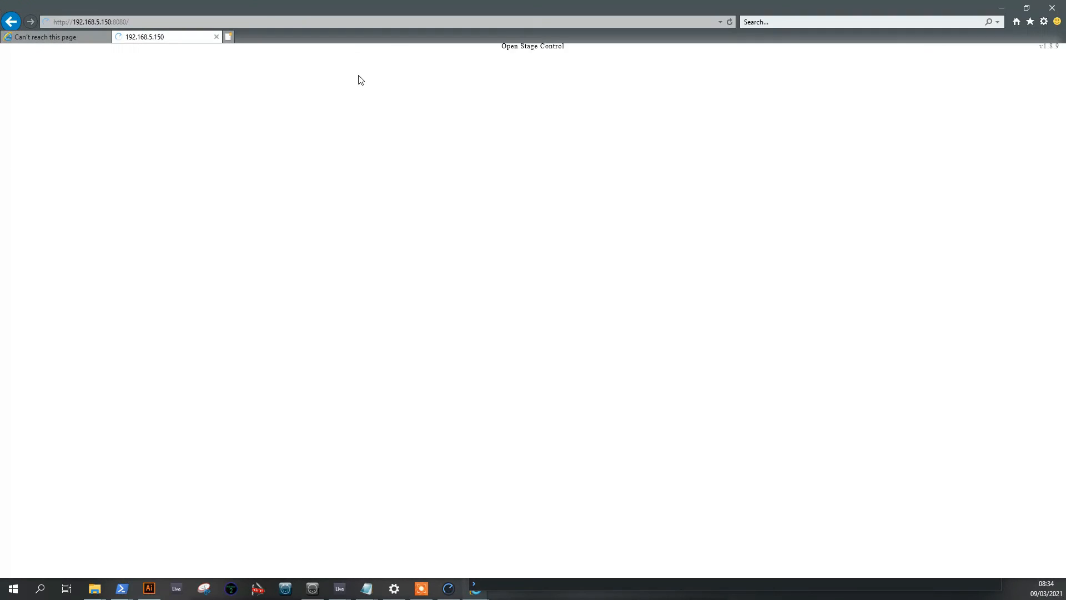
triple_click(517, 52)
click(200, 60)
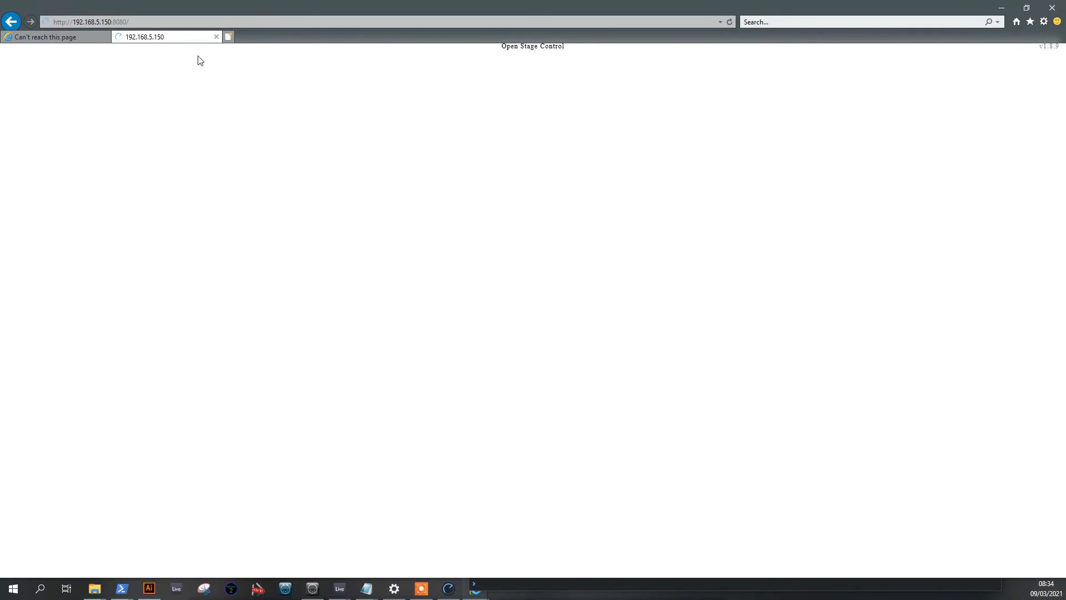
triple_click(563, 49)
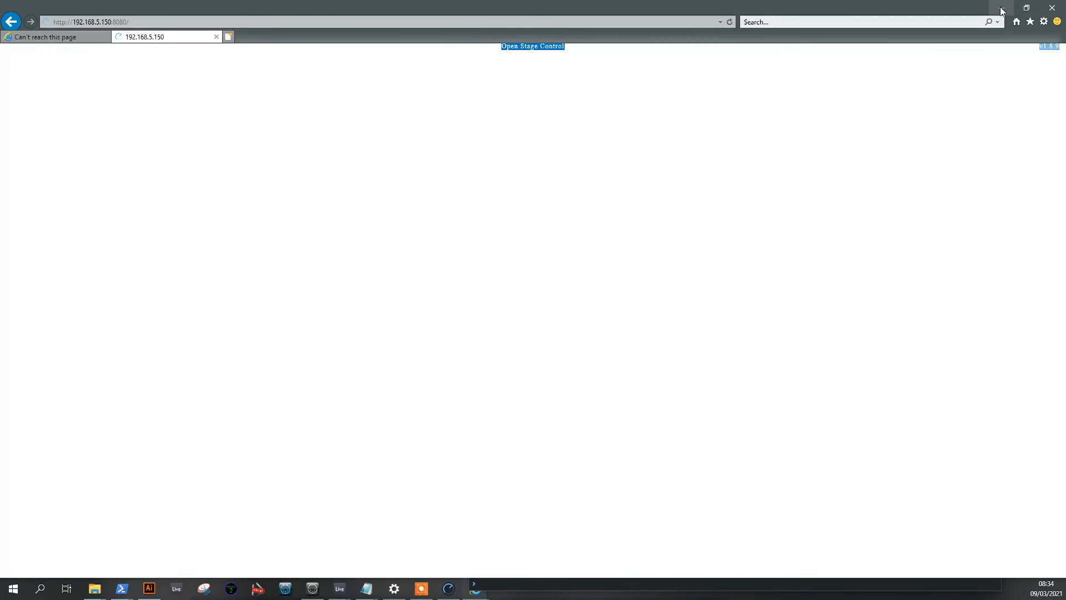
Switch to the music-prodution.not notes in Notepad and review the web-client, Ableton setup and Android tablet immersive mode instructions.
key(alt+Tab)
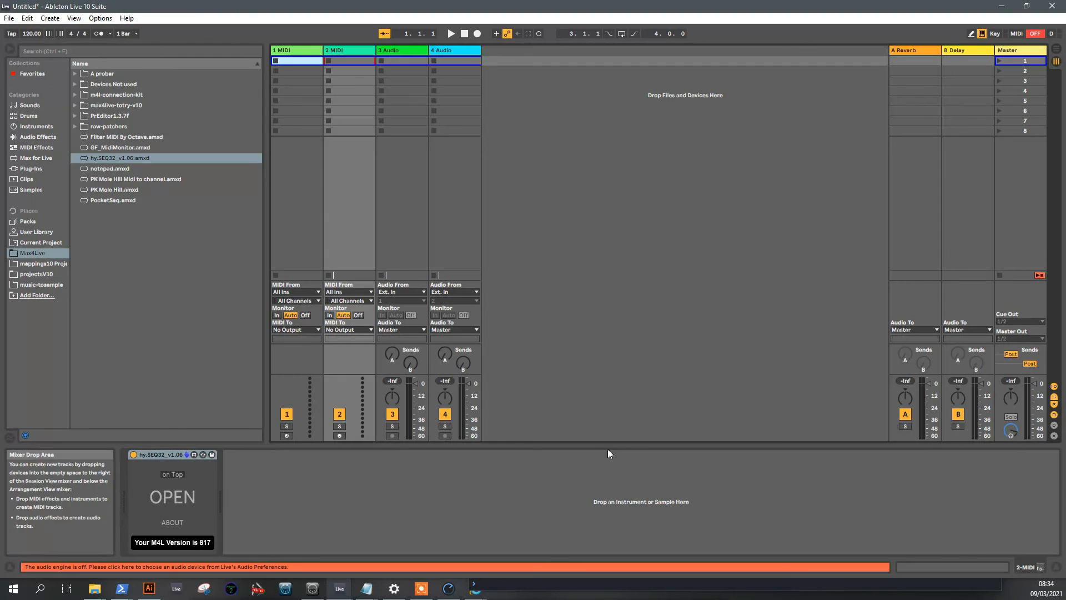
key(alt+Tab)
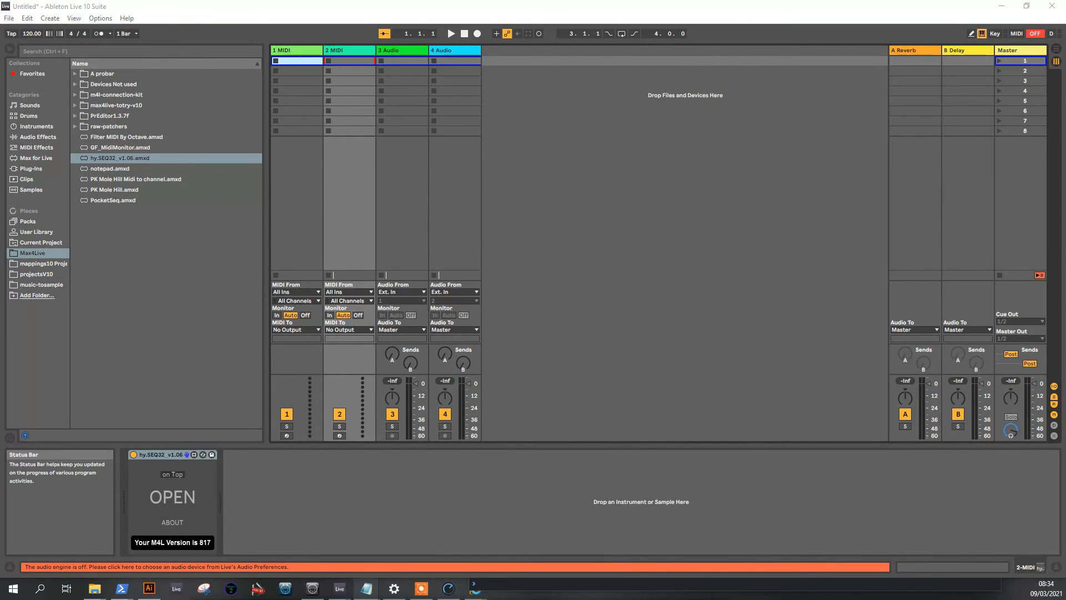
scroll(343, 365, down, 5)
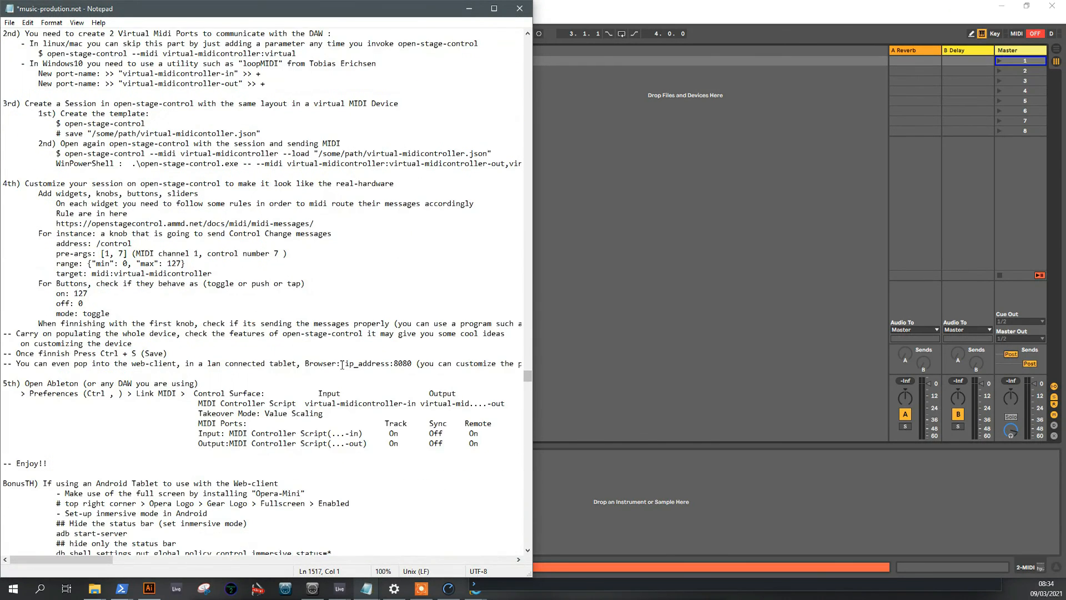
scroll(336, 350, down, 3)
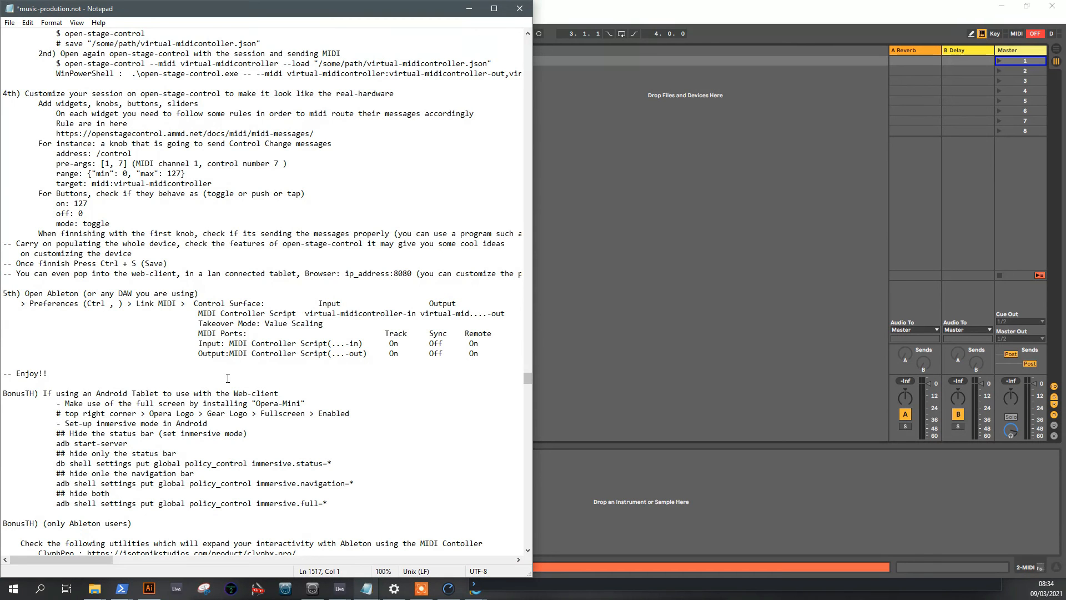
scroll(209, 368, down, 2)
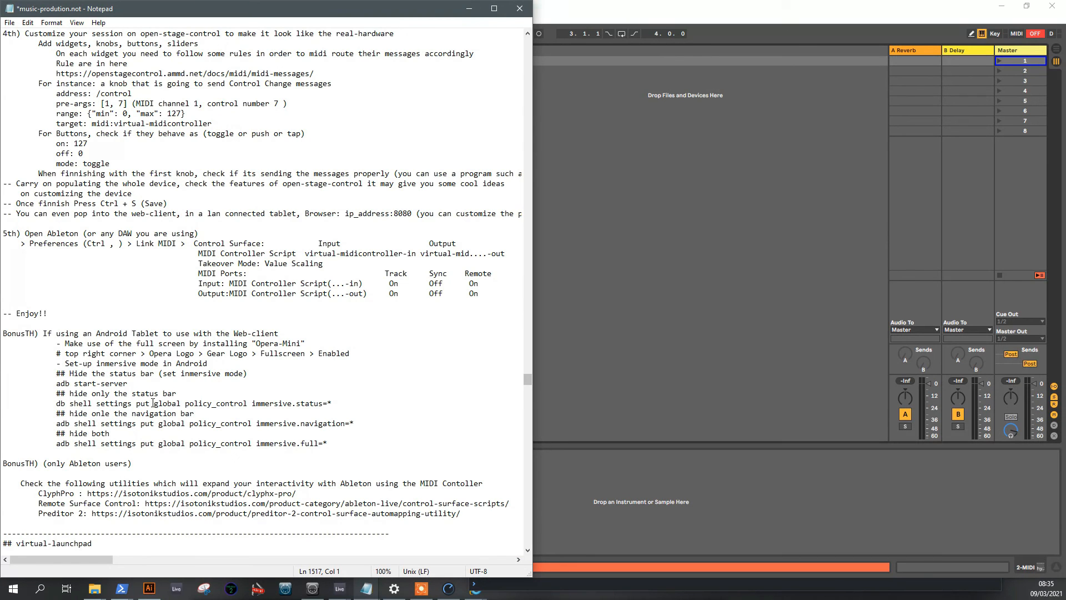
drag(58, 443, 328, 443)
click(375, 452)
scroll(375, 454, up, 2)
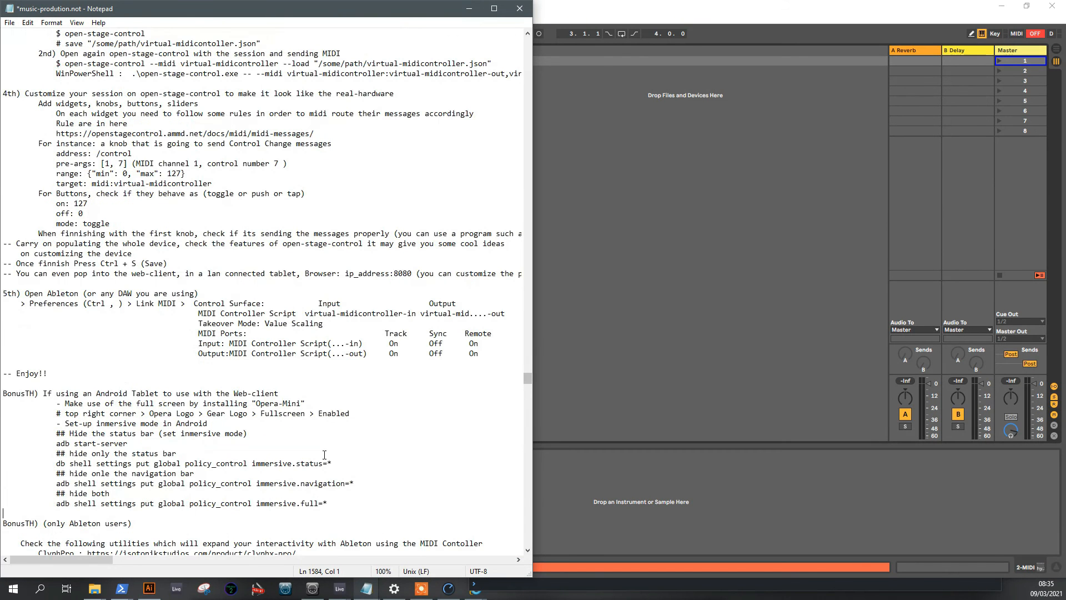
scroll(292, 371, down, 3)
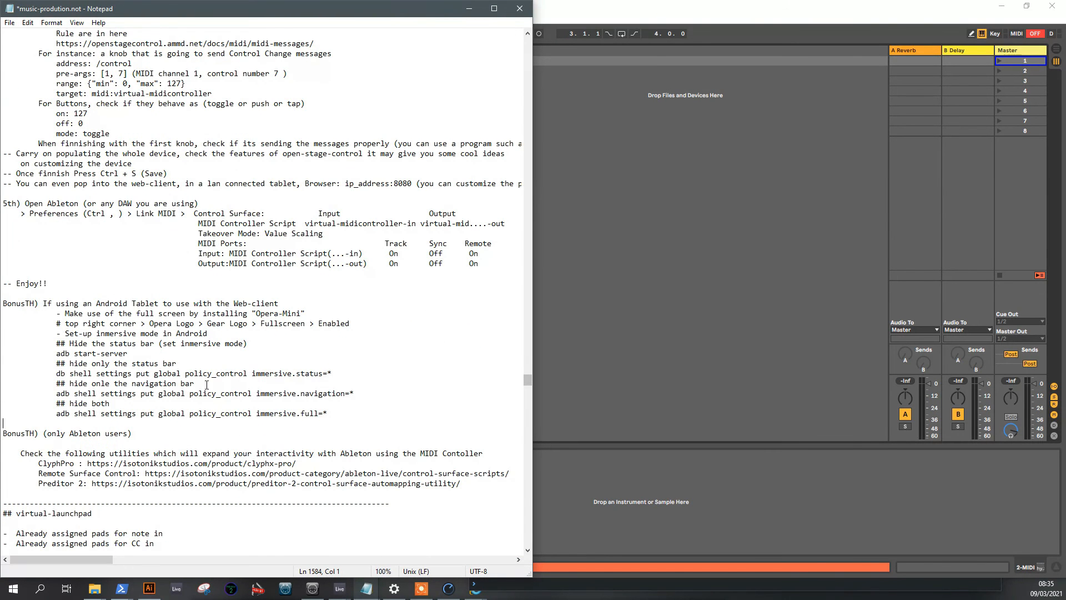
Move the Notepad window aside to uncover Ableton Live and open Live's Preferences.
drag(262, 16, 674, 54)
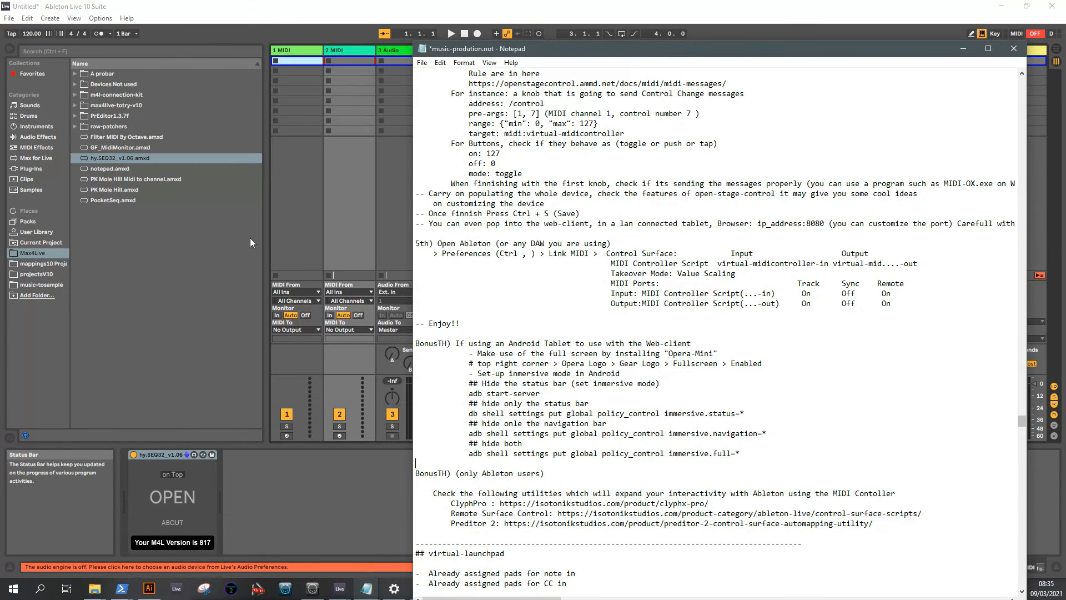
click(105, 20)
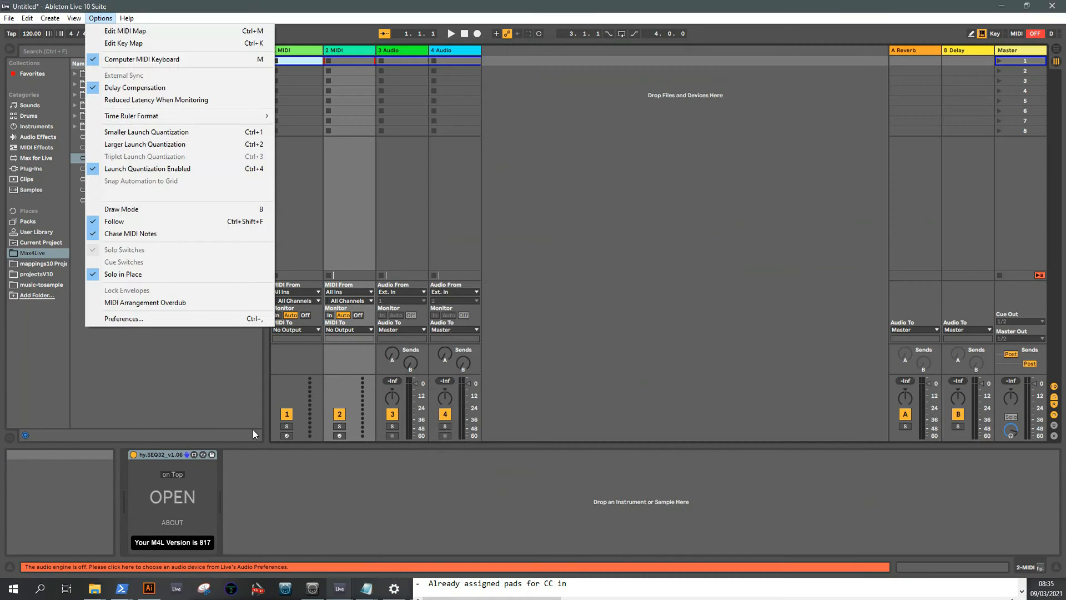
click(225, 316)
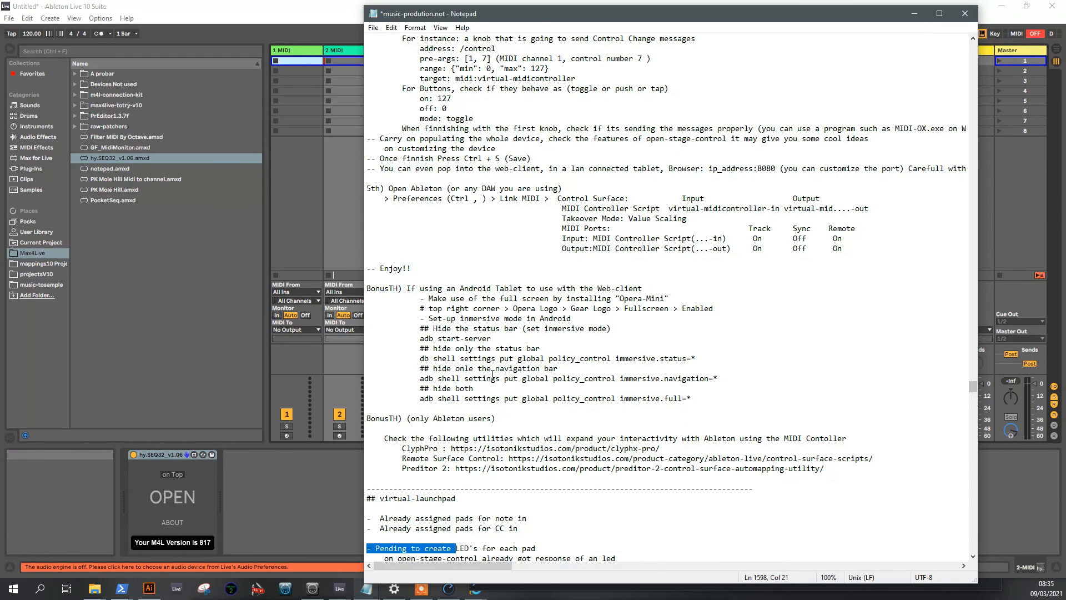
Return to the Notepad notes and reread the fifth step on Ableton's control surface and MIDI port settings.
click(493, 381)
scroll(481, 433, up, 4)
scroll(472, 477, down, 2)
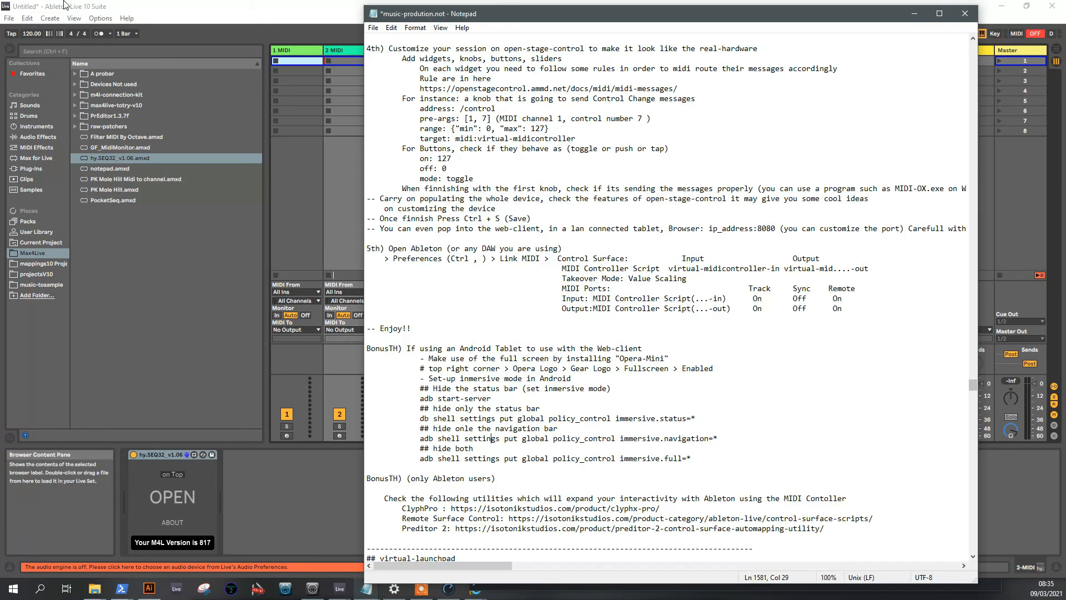
Switch back to Ableton Live, check the control surface and MIDI port settings in Preferences, and close the dialog.
click(194, 289)
click(602, 124)
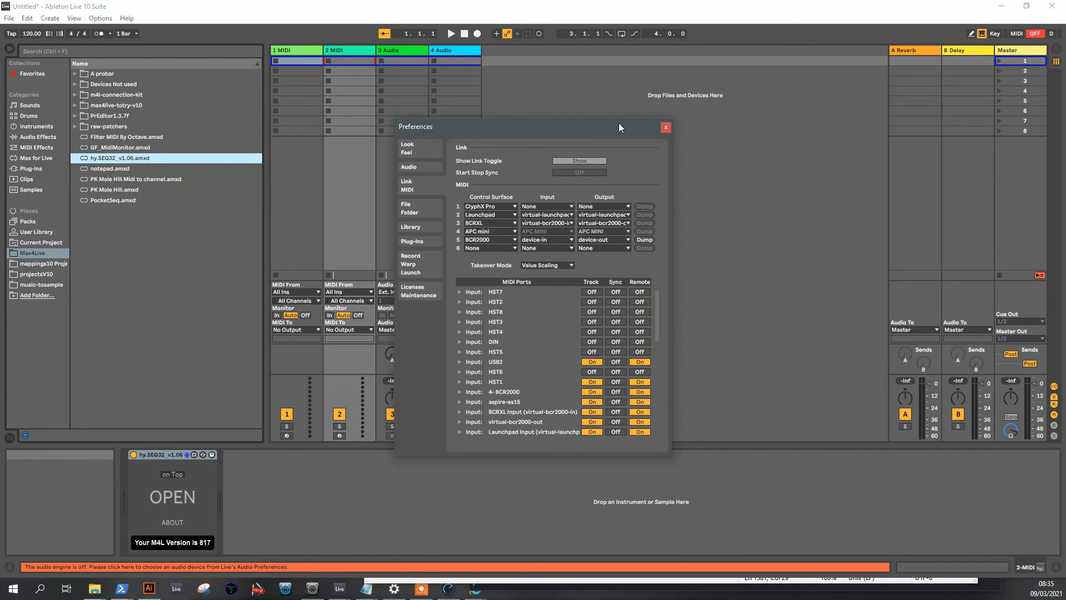
click(666, 128)
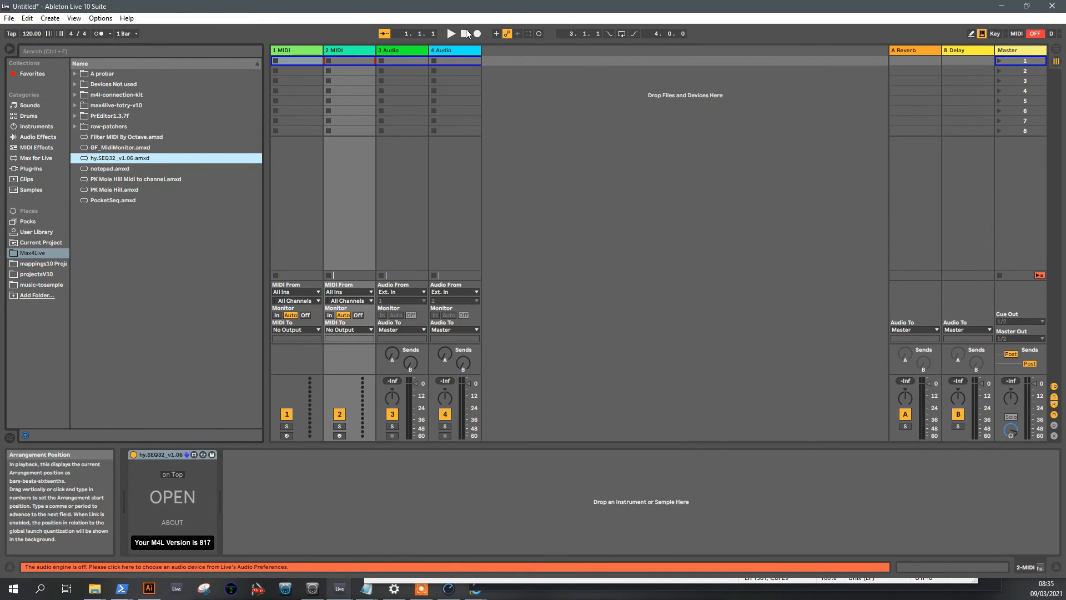